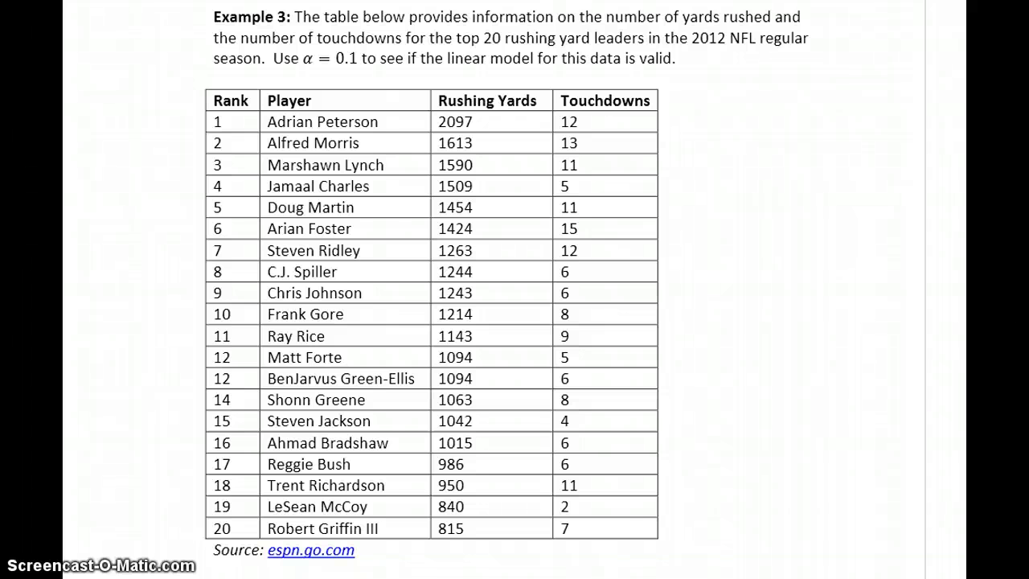
# - Review the 2012 NFL rushing yards and touchdowns table, then bring up the StatCrunch data sheet
pyautogui.scroll(-1, 507, 283)
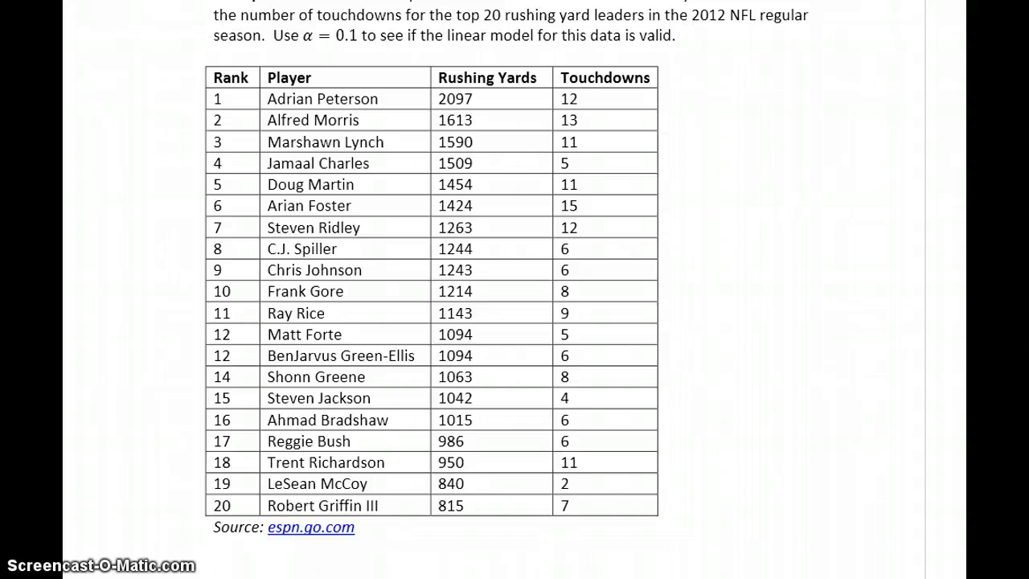
pyautogui.hotkey('alt', 'Tab')
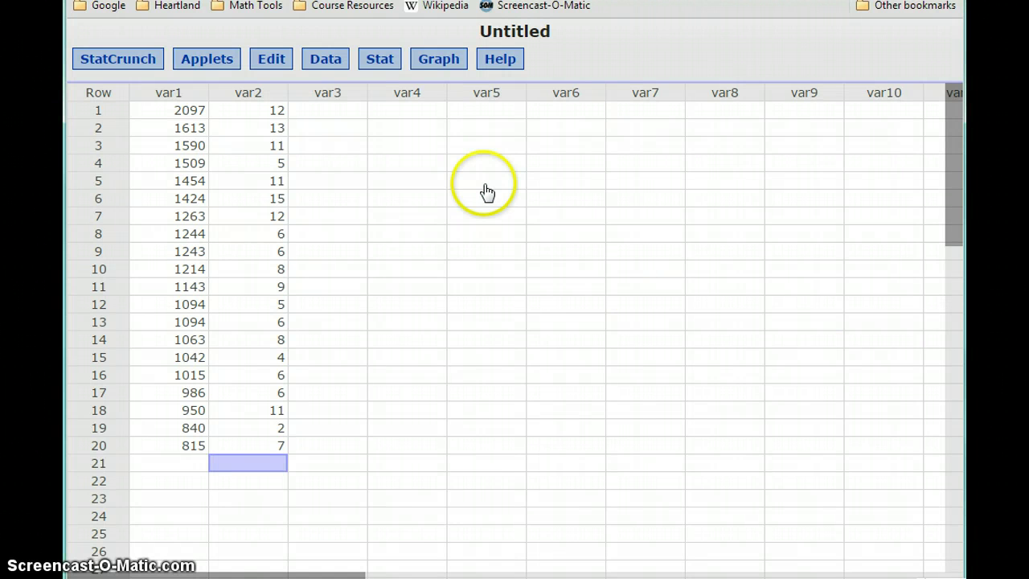
# - Regress var2 (touchdowns) on var1 (rushing yards), getting slope 0.0065691946 and P-value 0.0062
pyautogui.click(379, 59)
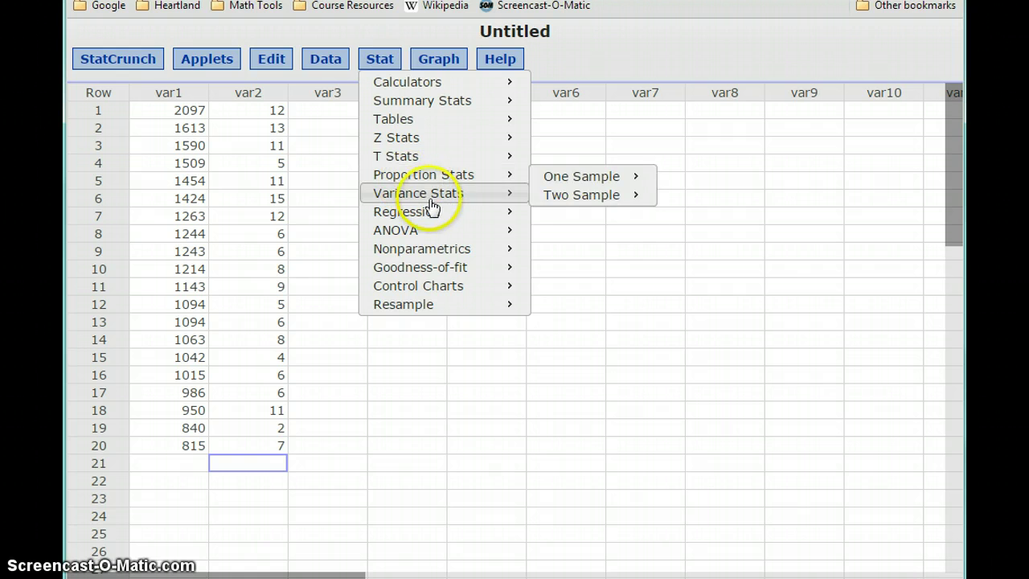
pyautogui.moveTo(437, 209)
pyautogui.click(569, 219)
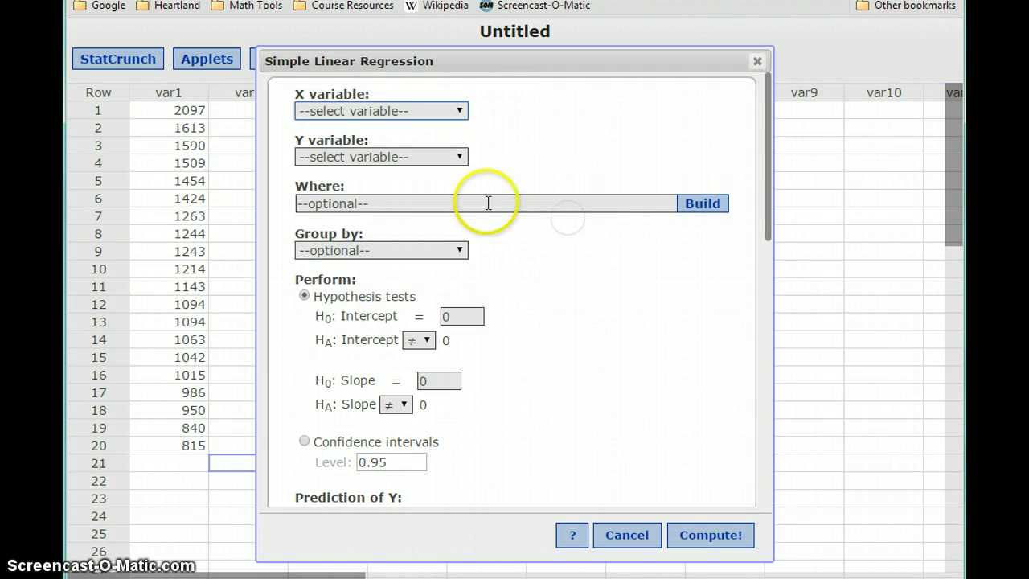
pyautogui.click(356, 110)
pyautogui.click(345, 158)
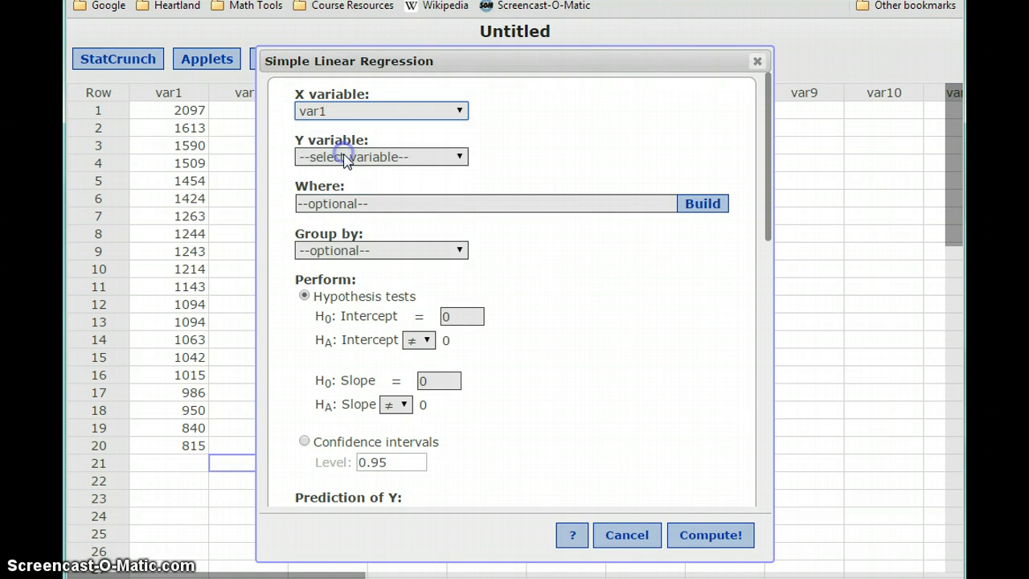
pyautogui.click(345, 157)
pyautogui.click(334, 224)
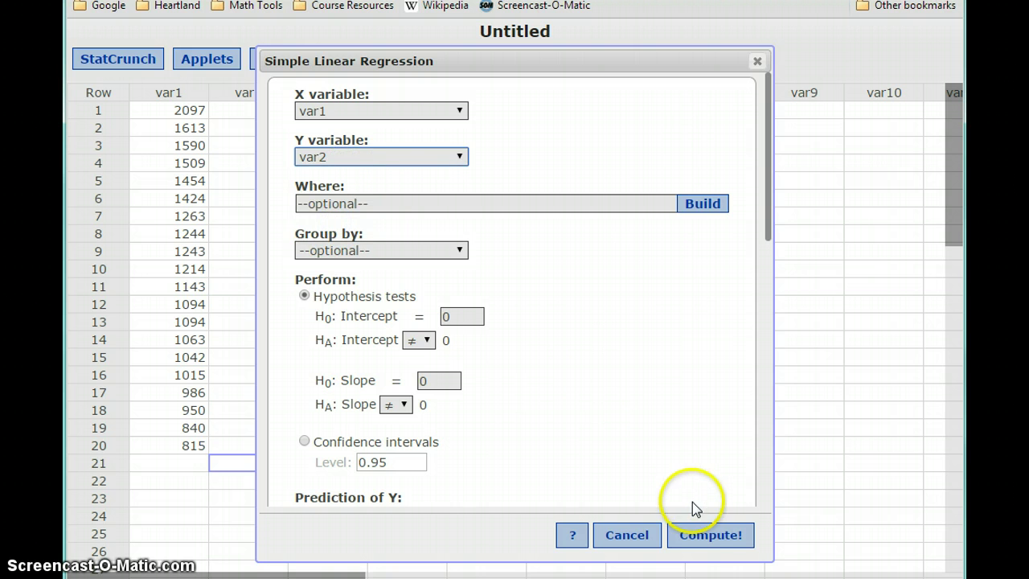
pyautogui.click(698, 535)
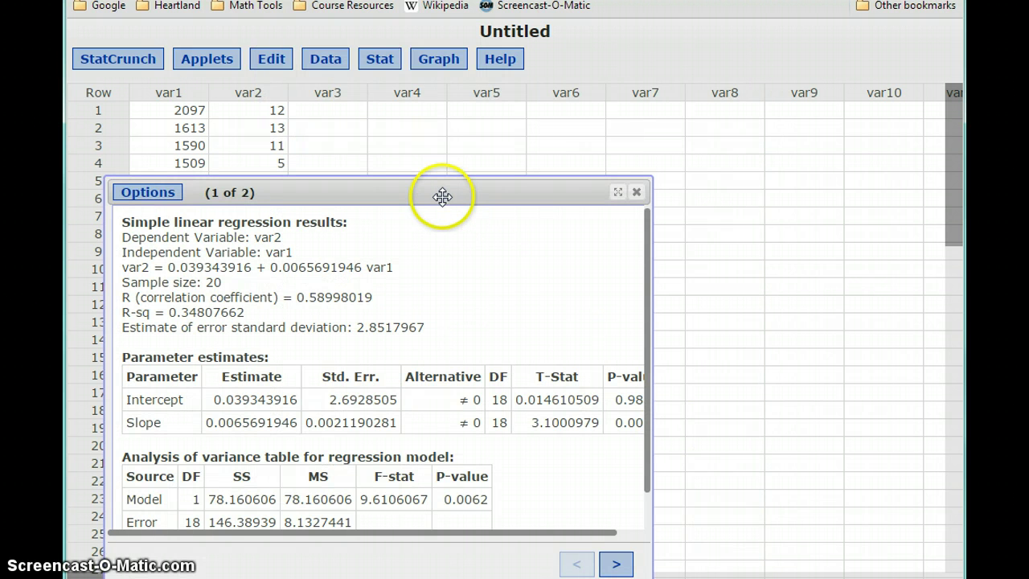
pyautogui.moveTo(438, 193); pyautogui.dragTo(574, 94)
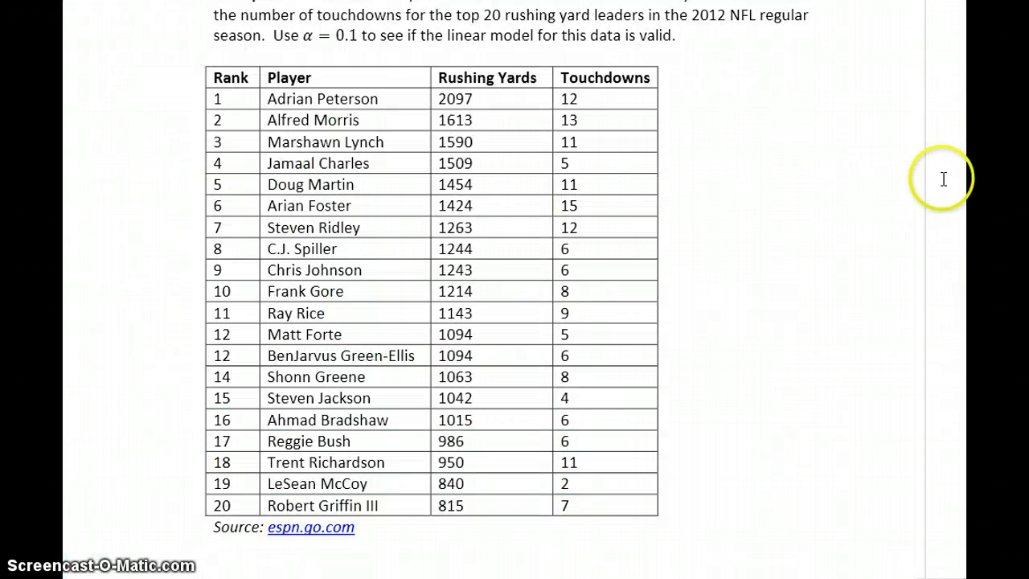
# - Below the table, write 'The correlation coefficient is 0.59' and widen the note container
pyautogui.scroll(-8, 858, 379)
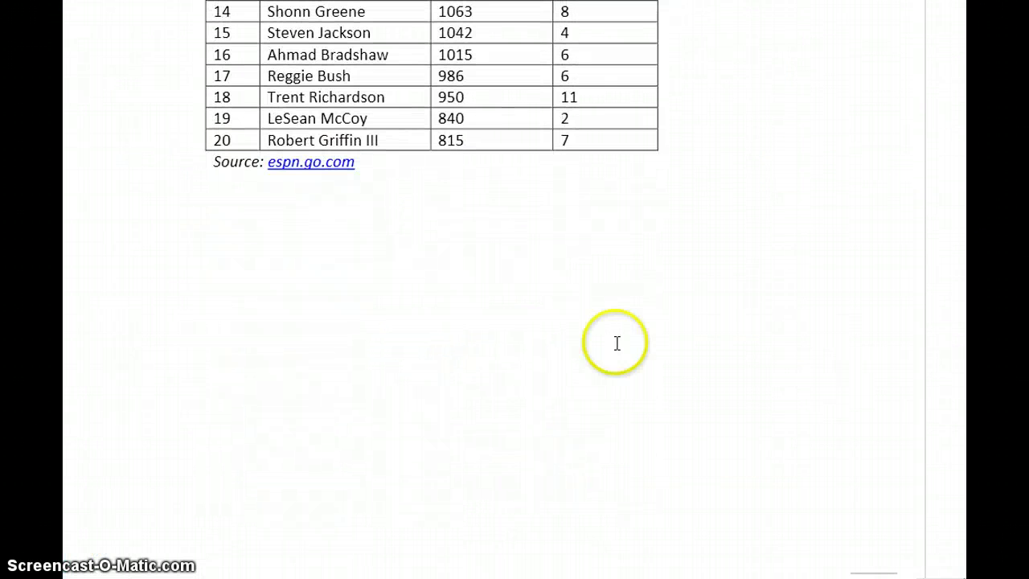
pyautogui.click(143, 190)
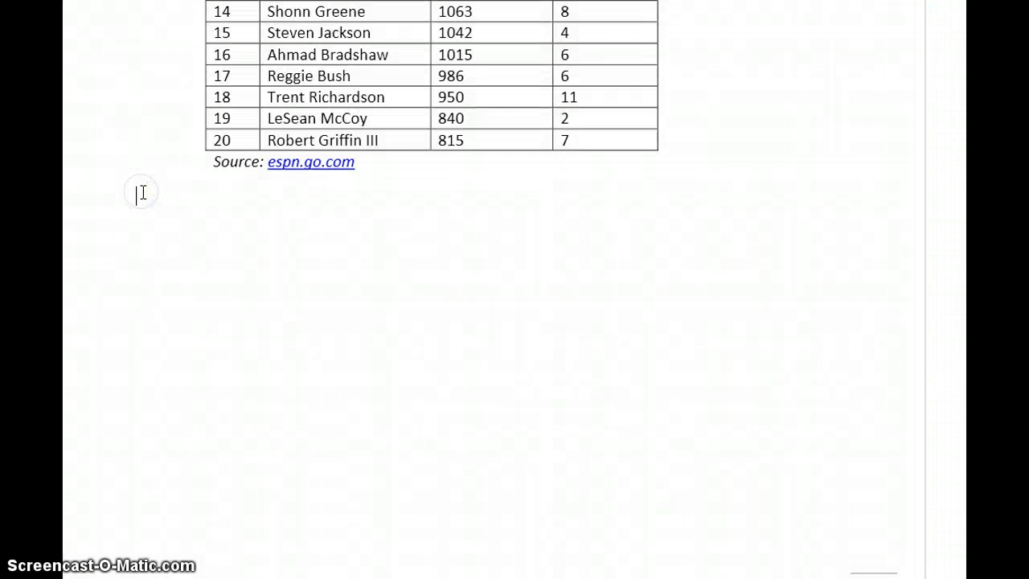
pyautogui.write('The correl')
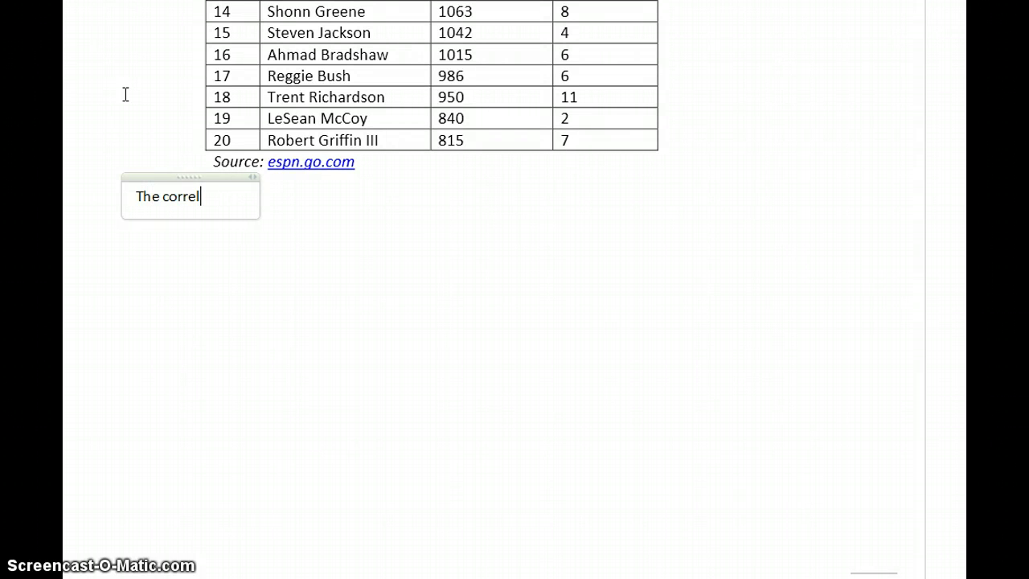
pyautogui.write('ation coefficient')
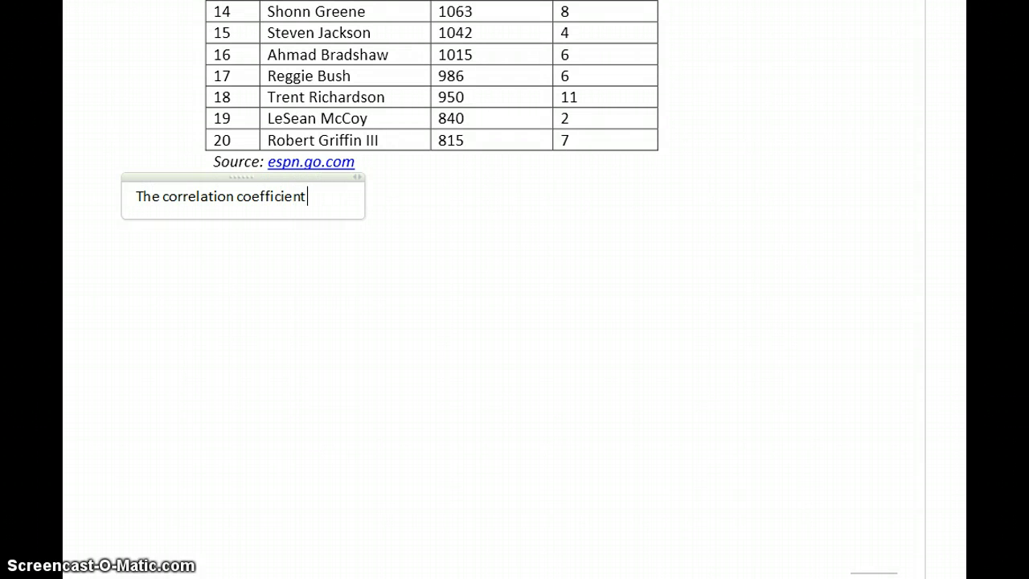
pyautogui.write(' is 0.59')
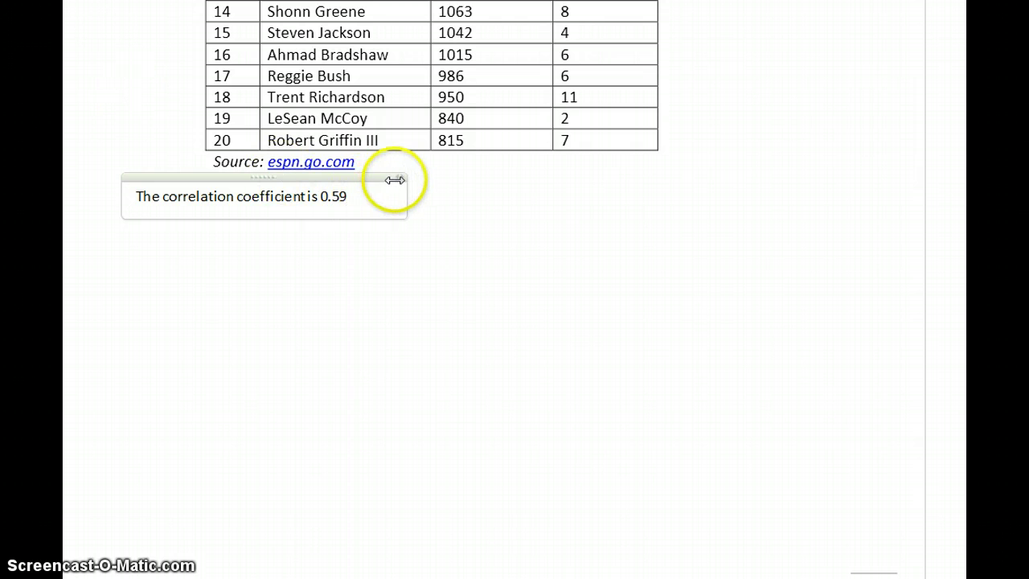
pyautogui.moveTo(399, 177); pyautogui.dragTo(872, 178)
# - Add that the variables share a moderately strong, positive linear association and introduce the hypotheses
pyautogui.write(', meaning these variab')
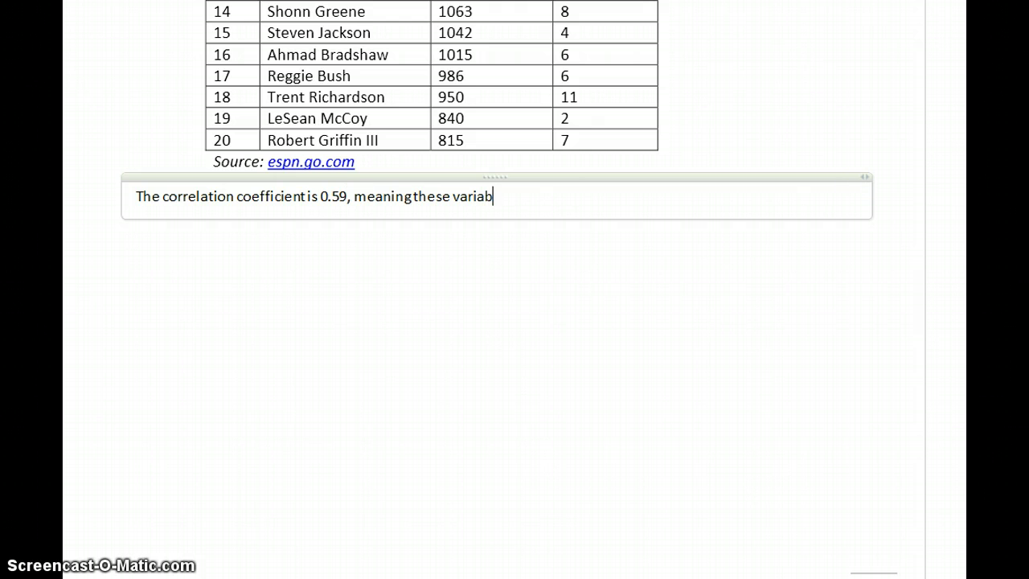
pyautogui.write('les share a')
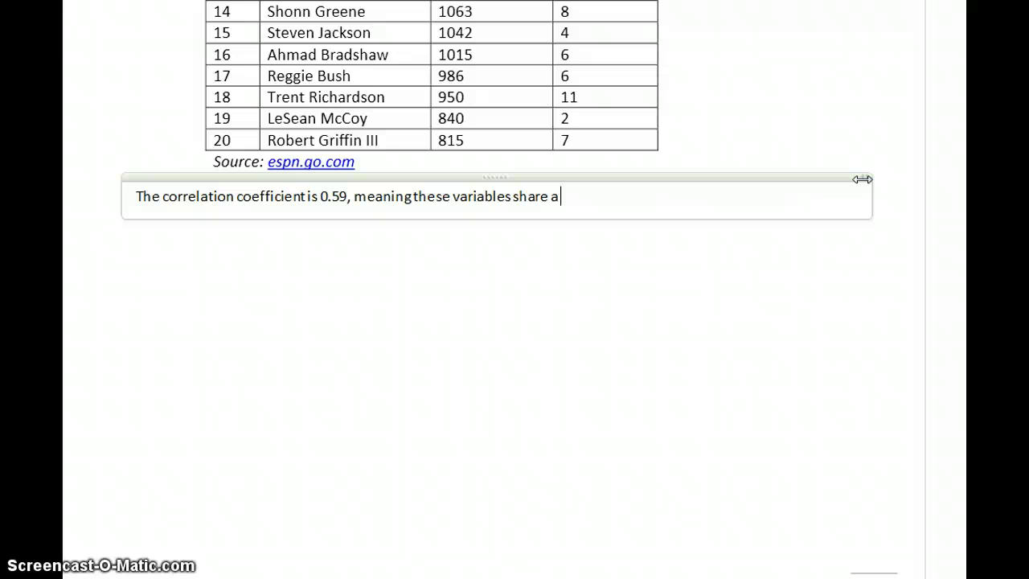
pyautogui.write('modera')
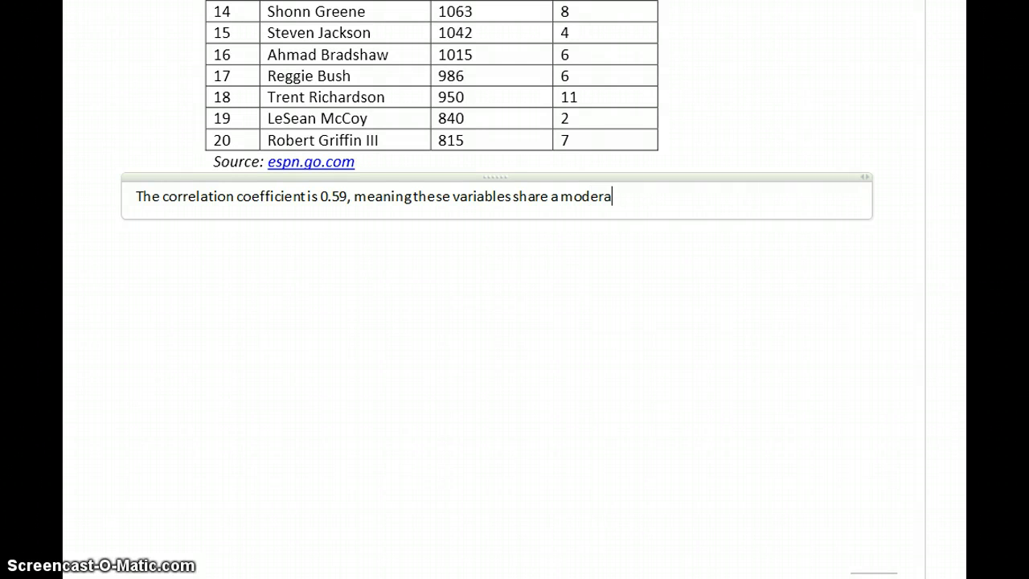
pyautogui.write('tlely strong, pos')
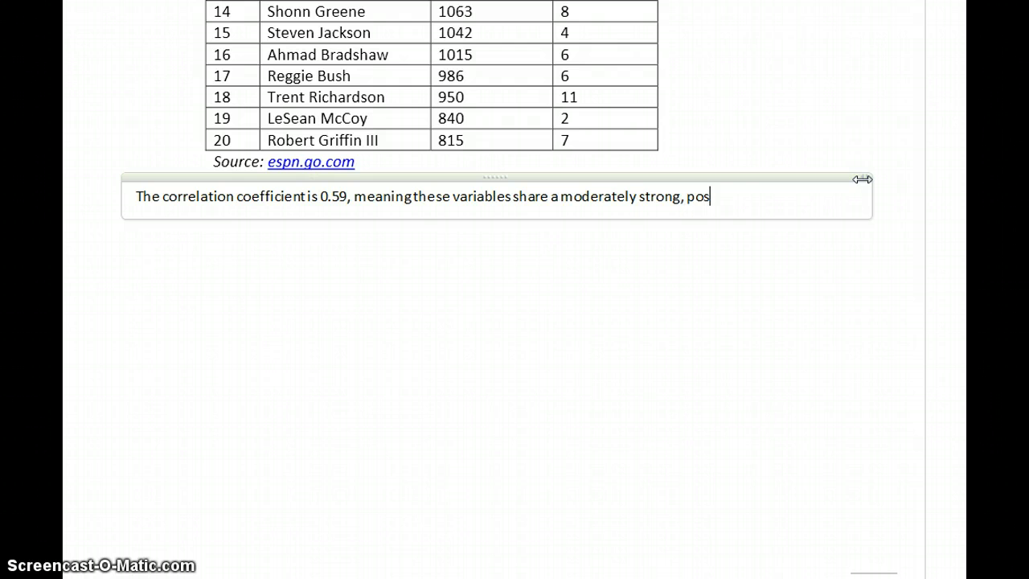
pyautogui.write('itive linear')
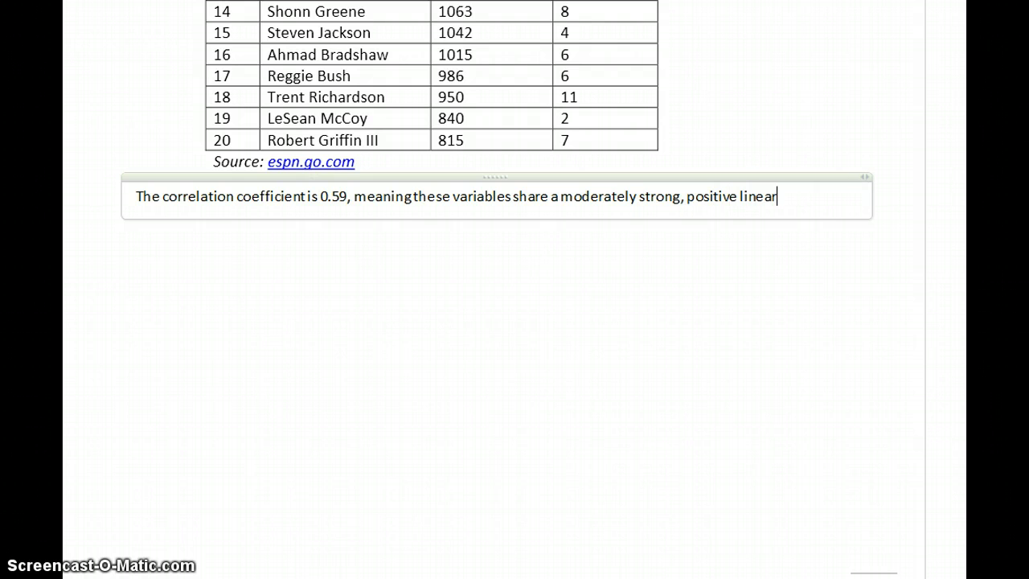
pyautogui.write(' association. ')
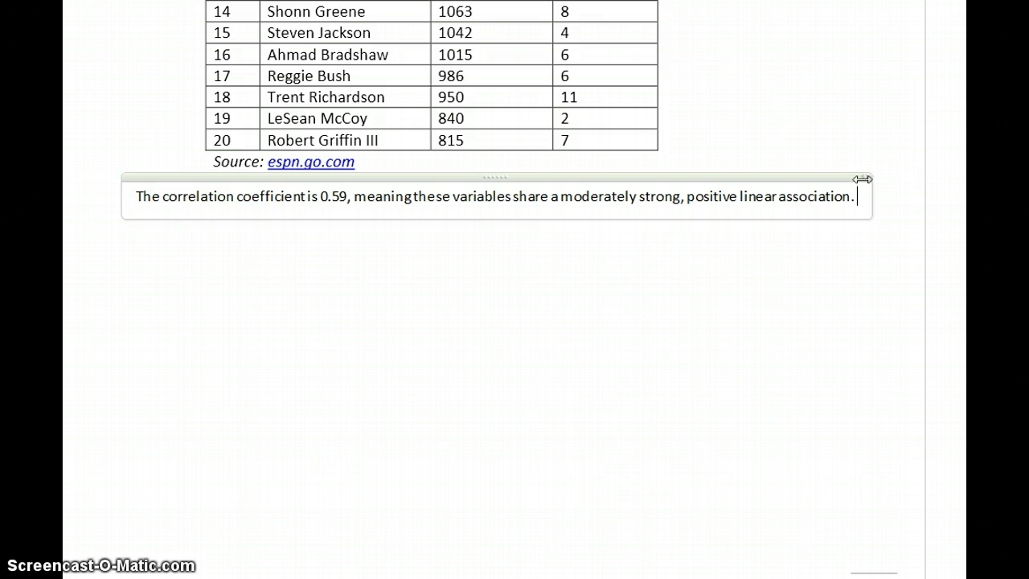
pyautogui.write("We'll test the clai")
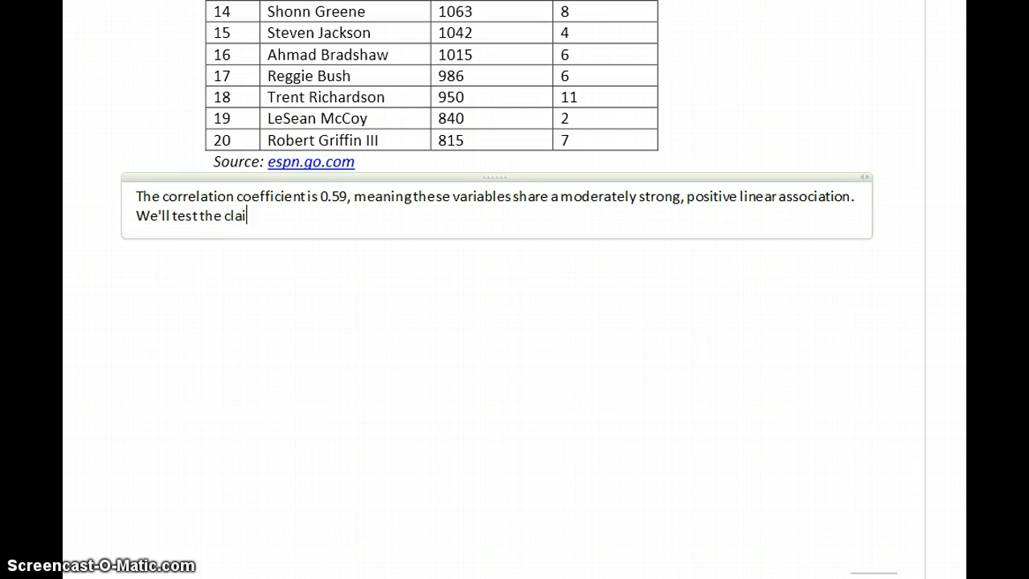
pyautogui.write('m that these tw')
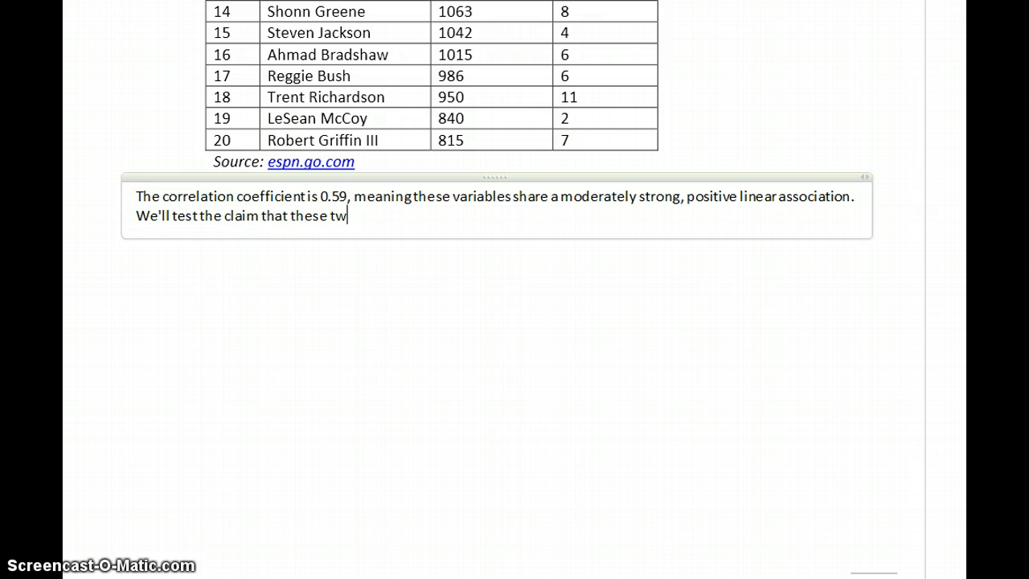
pyautogui.write('o population share')
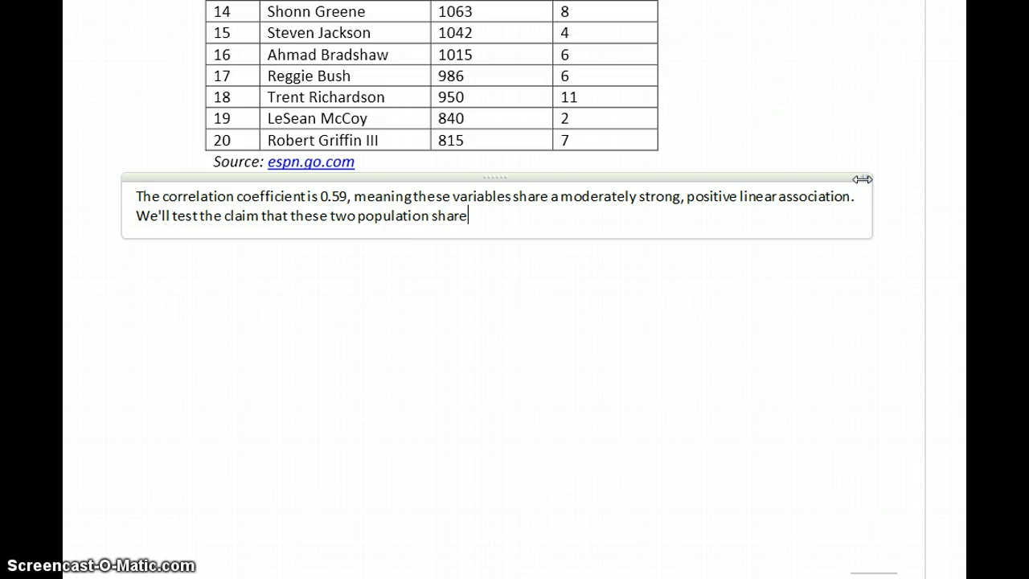
pyautogui.write(' a positive linear ass')
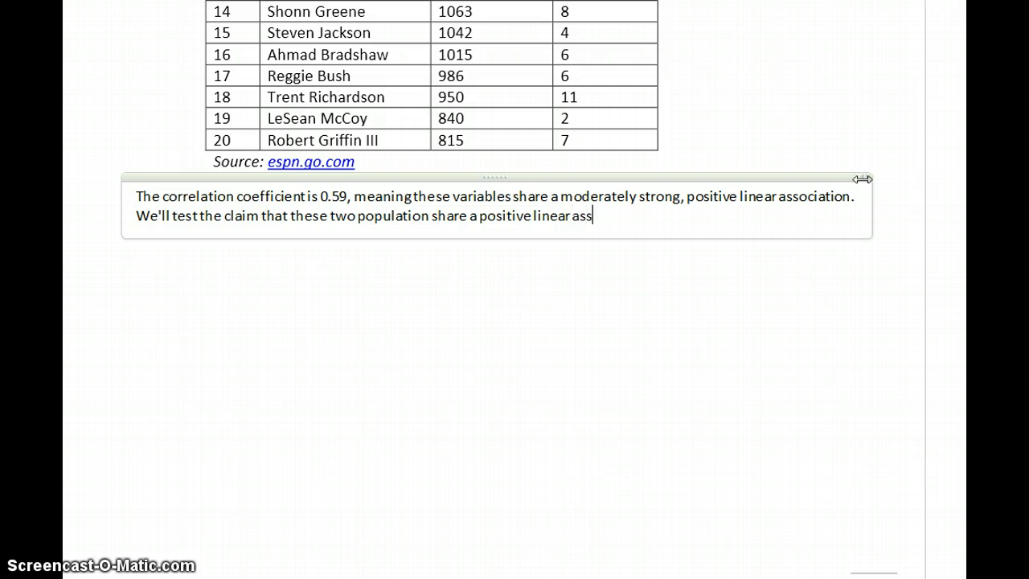
pyautogui.write('ociation by testing the following hypoth')
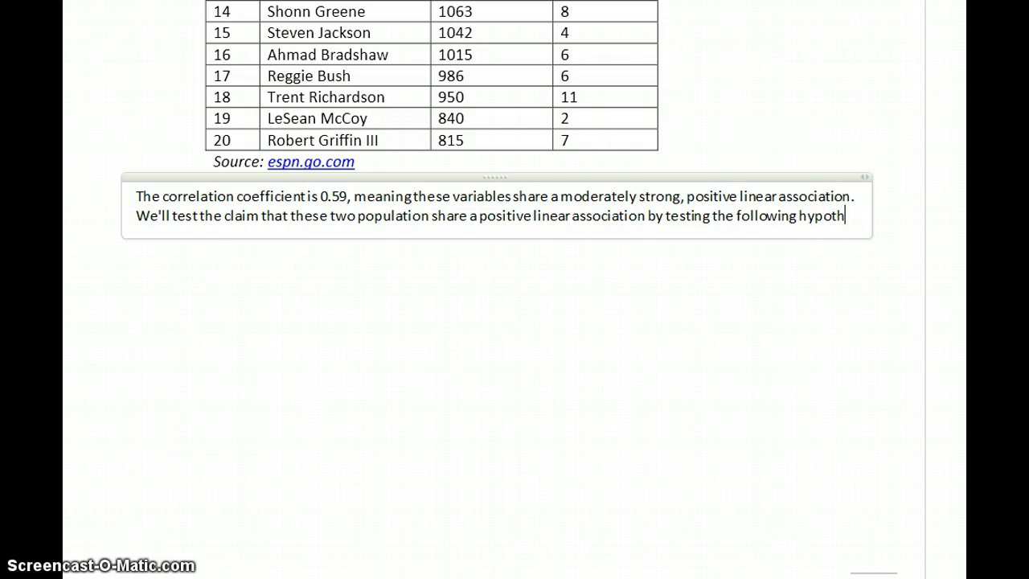
pyautogui.write('eses:')
# - Add the null hypothesis equation H_0: Slope = 0 on a new line
pyautogui.press('Return')
pyautogui.press('Return')
pyautogui.hotkey('alt', '=')
pyautogui.write('H_0 :SLope')
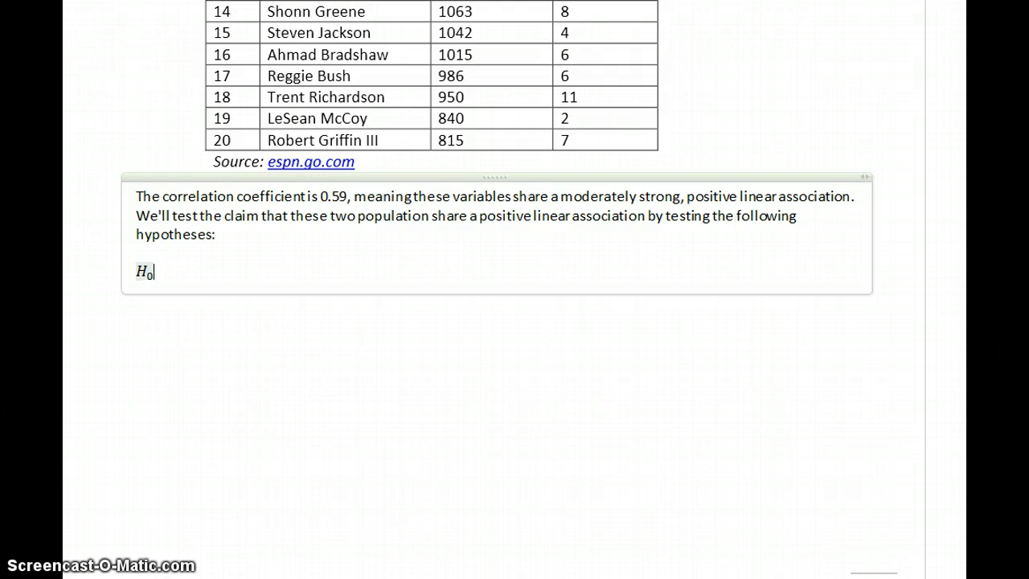
pyautogui.press('BackSpace')
pyautogui.press('BackSpace')
pyautogui.press('BackSpace')
pyautogui.press('BackSpace')
pyautogui.write('lope=0')
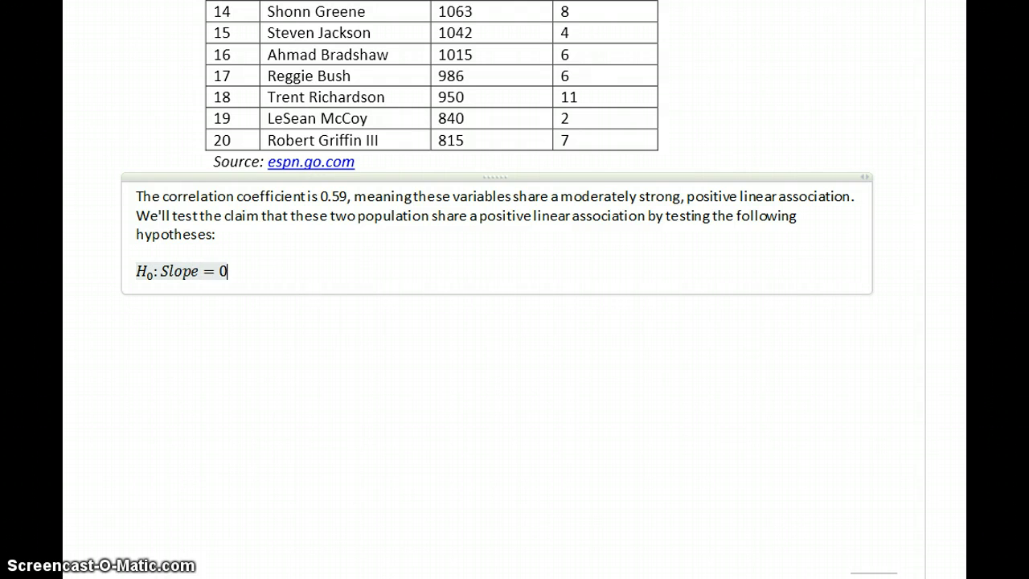
pyautogui.press('Return')
# - Add the alternative hypothesis equation H_a: Slope > 0 below it
pyautogui.hotkey('alt', '=')
pyautogui.write('H_')
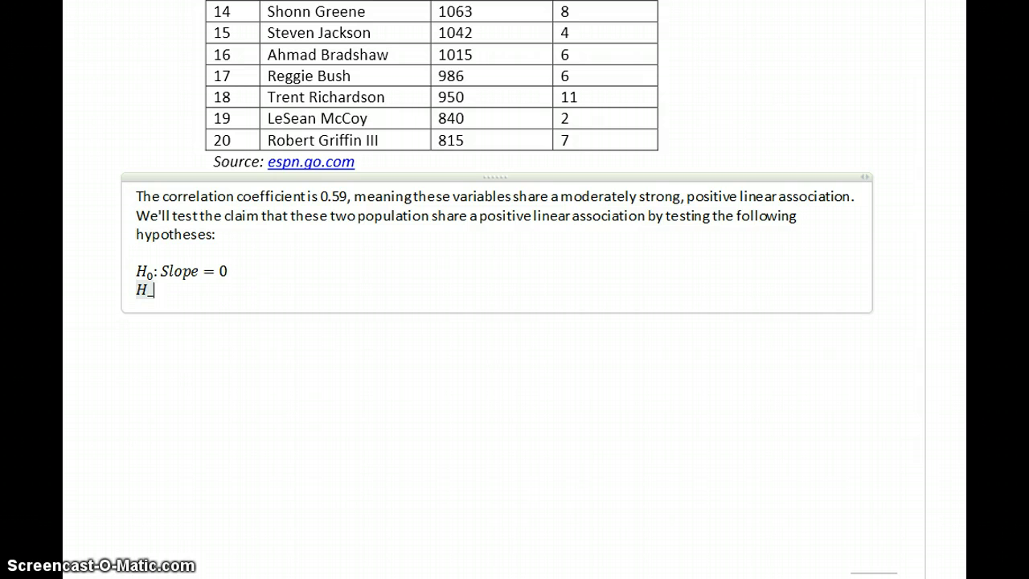
pyautogui.write('a :SLope')
pyautogui.press('BackSpace')
pyautogui.press('BackSpace')
pyautogui.press('BackSpace')
pyautogui.press('BackSpace')
pyautogui.write('lope > 0')
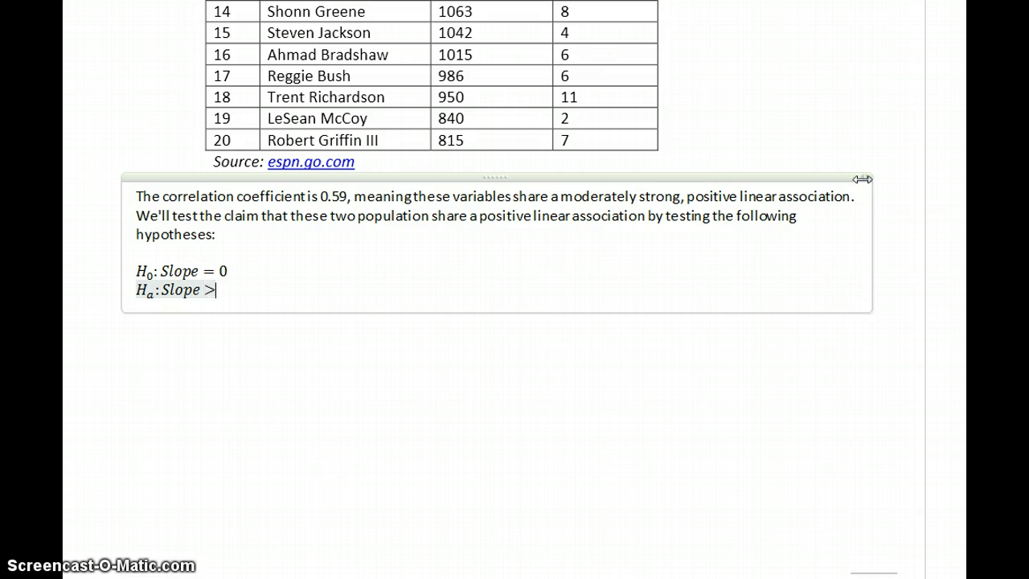
pyautogui.press('Return')
pyautogui.press('Return')
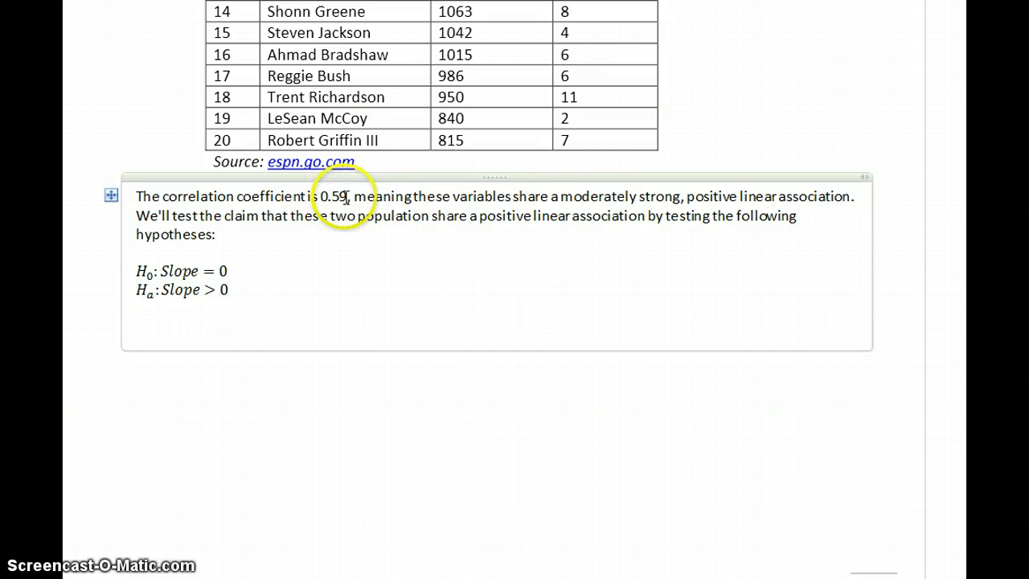
pyautogui.hotkey('alt', 'Tab')
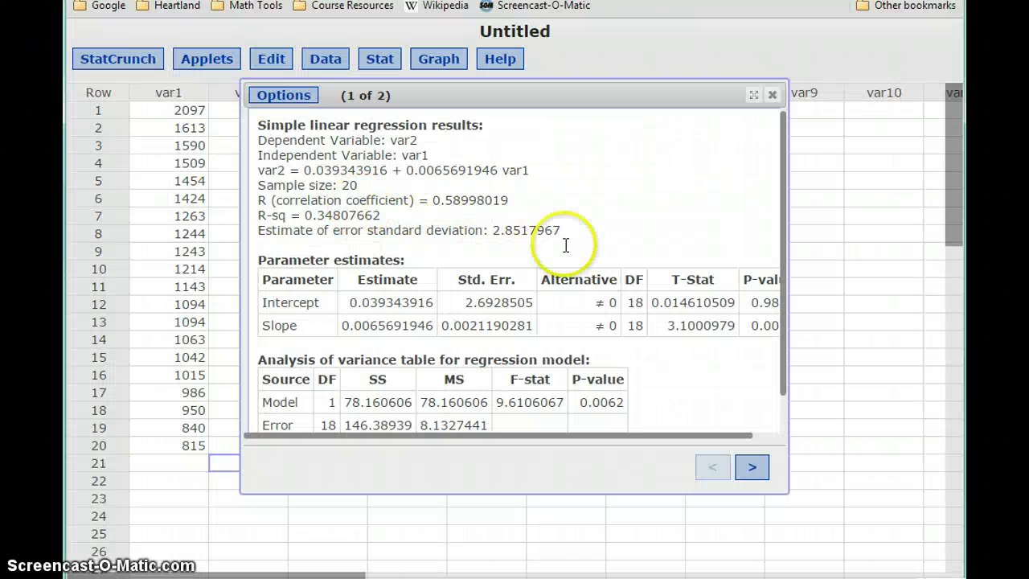
# - Re-run the regression with alternative Slope > 0, saving residuals as a new column
pyautogui.click(265, 95)
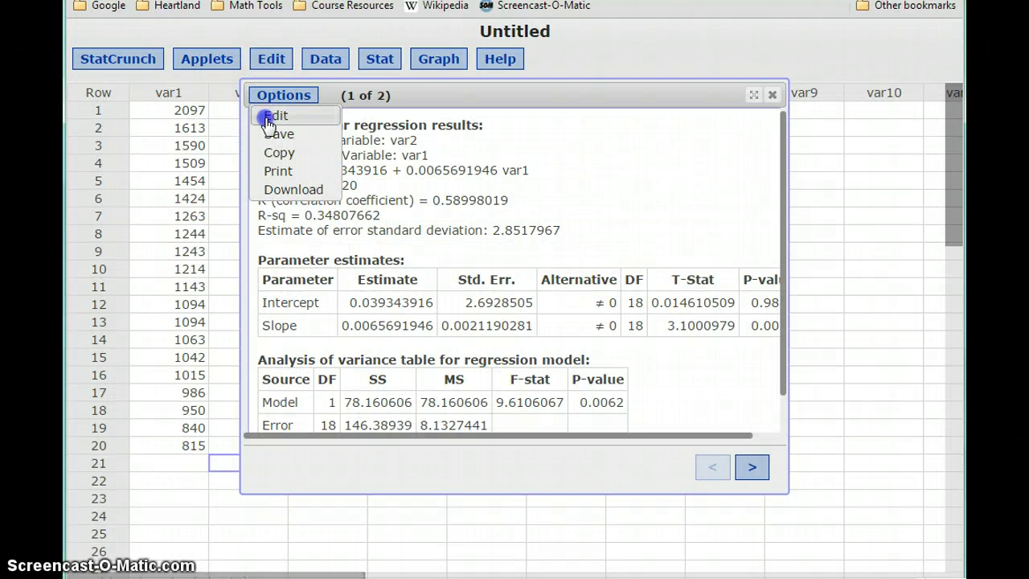
pyautogui.click(273, 116)
pyautogui.click(398, 405)
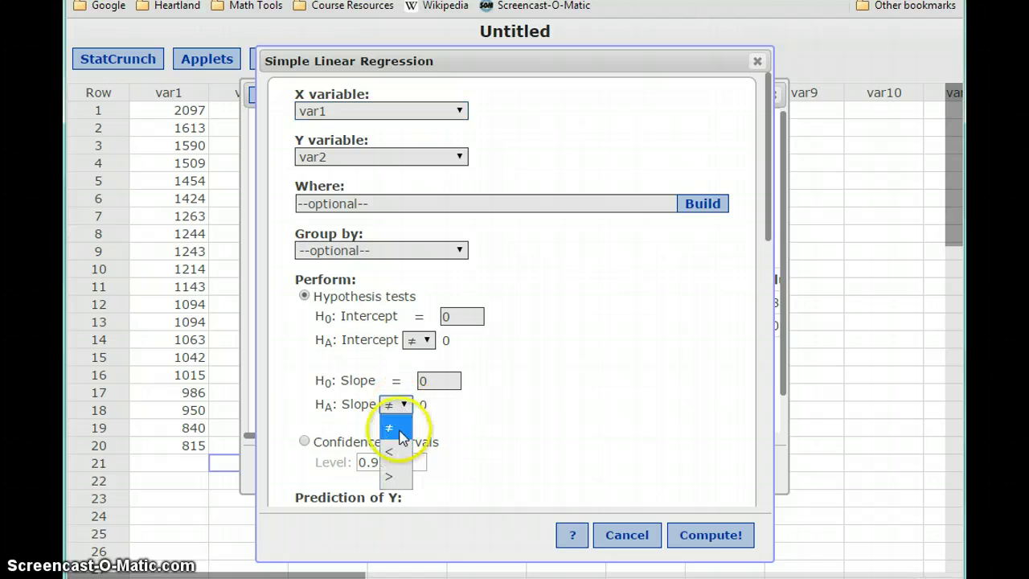
pyautogui.click(394, 477)
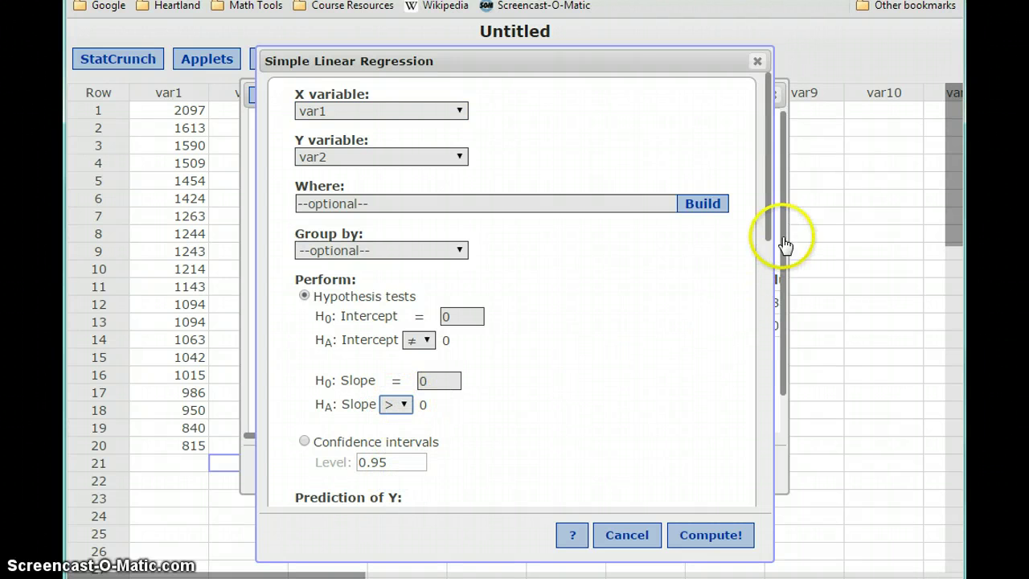
pyautogui.moveTo(769, 208); pyautogui.dragTo(761, 394)
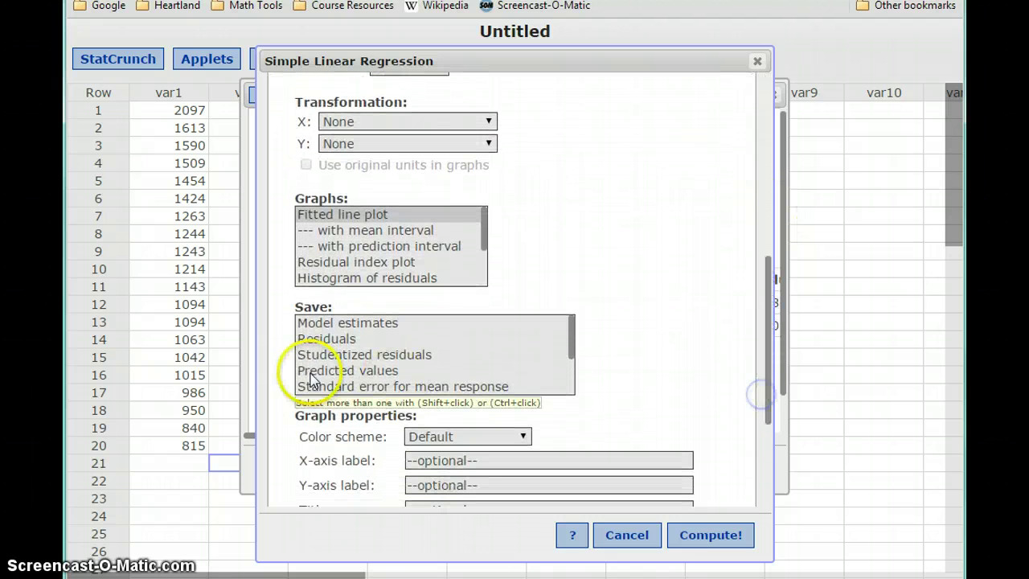
pyautogui.click(320, 339)
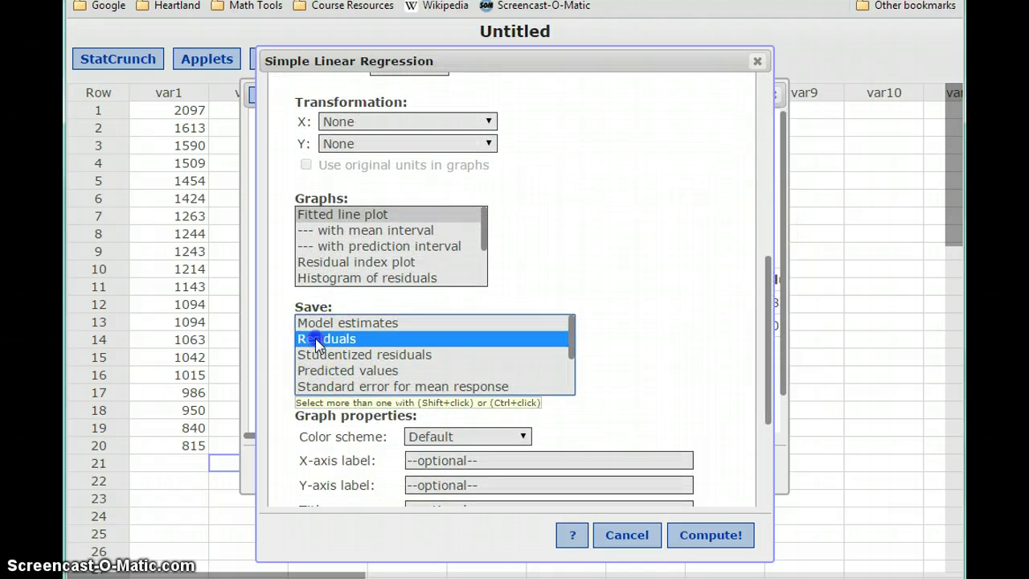
pyautogui.click(714, 536)
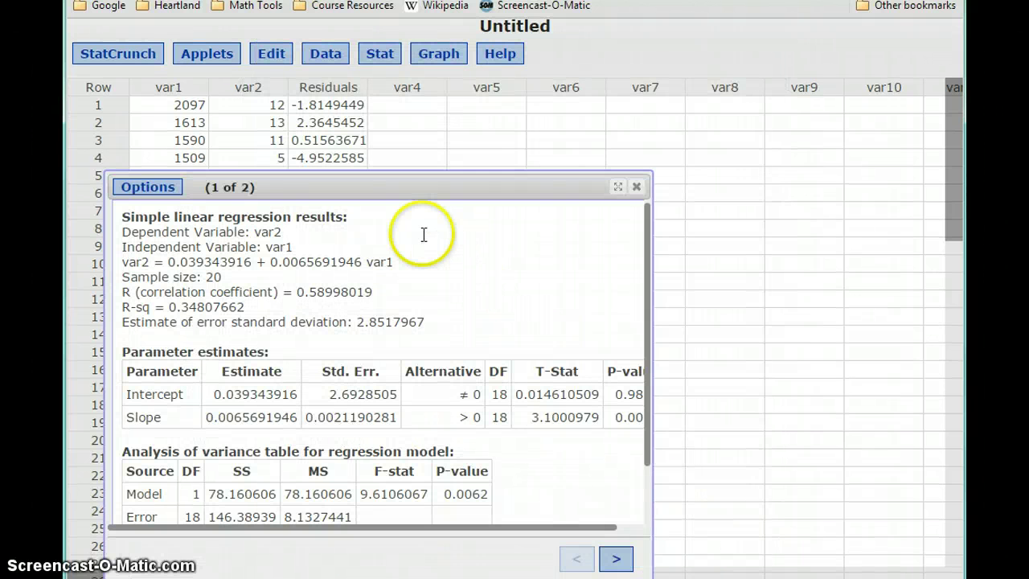
# - Highlight the ANOVA P-value 0.0062 and start the note 'The p-value is 0.0062'
pyautogui.moveTo(402, 187); pyautogui.dragTo(632, 73)
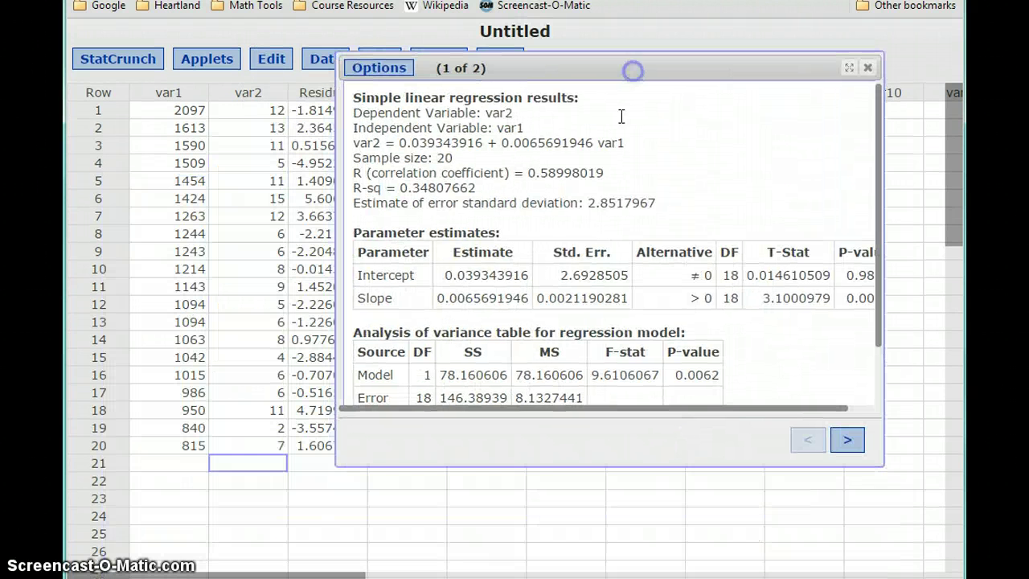
pyautogui.moveTo(674, 375); pyautogui.dragTo(720, 374)
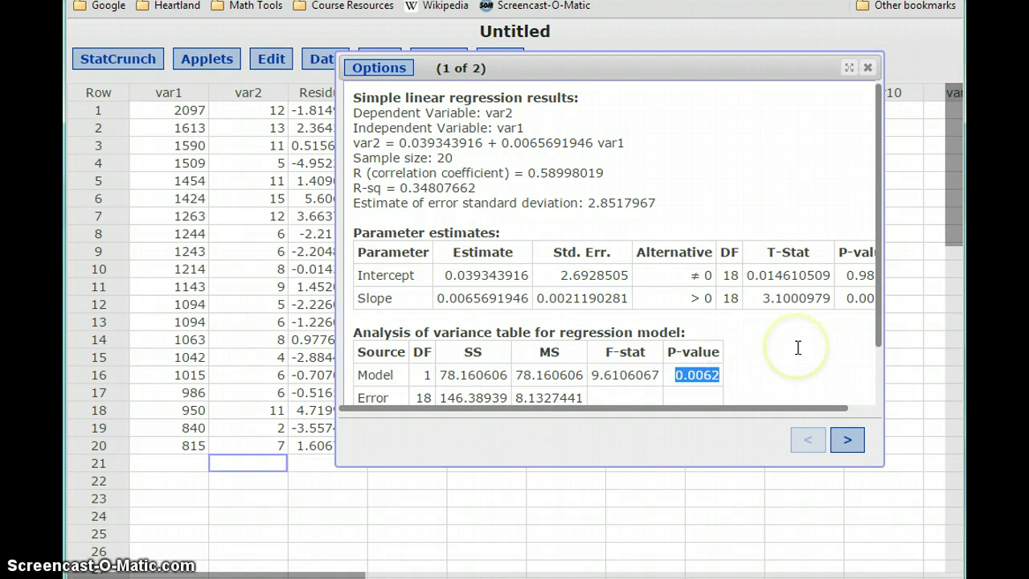
pyautogui.hotkey('alt', 'Tab')
pyautogui.write('The p-value ')
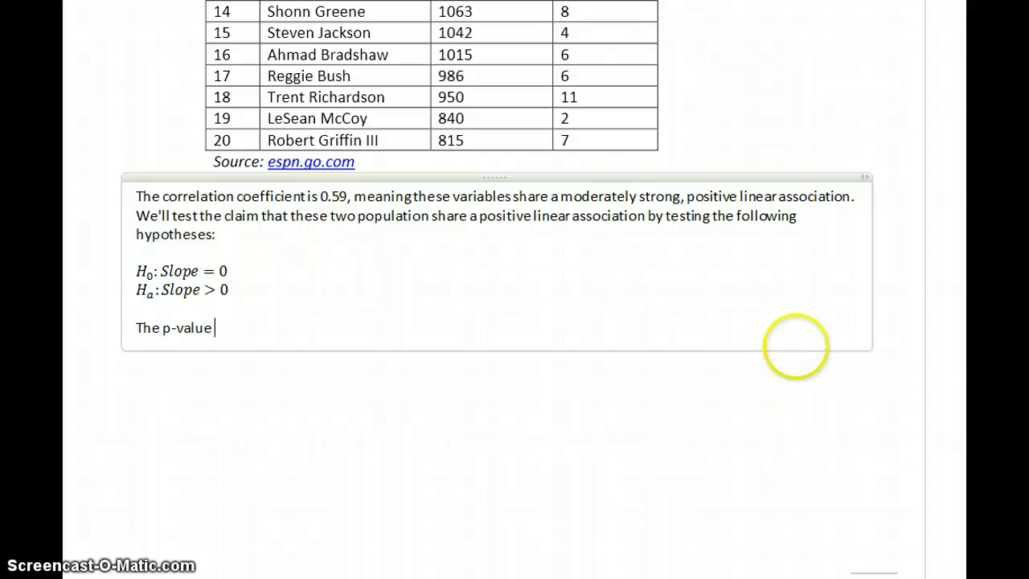
pyautogui.write('is 0.0062')
# - Continue the sentence with the equation '< α = 0.1' followed by 'so we reject'
pyautogui.hotkey('alt', '=')
pyautogui.write('<\\alpha')
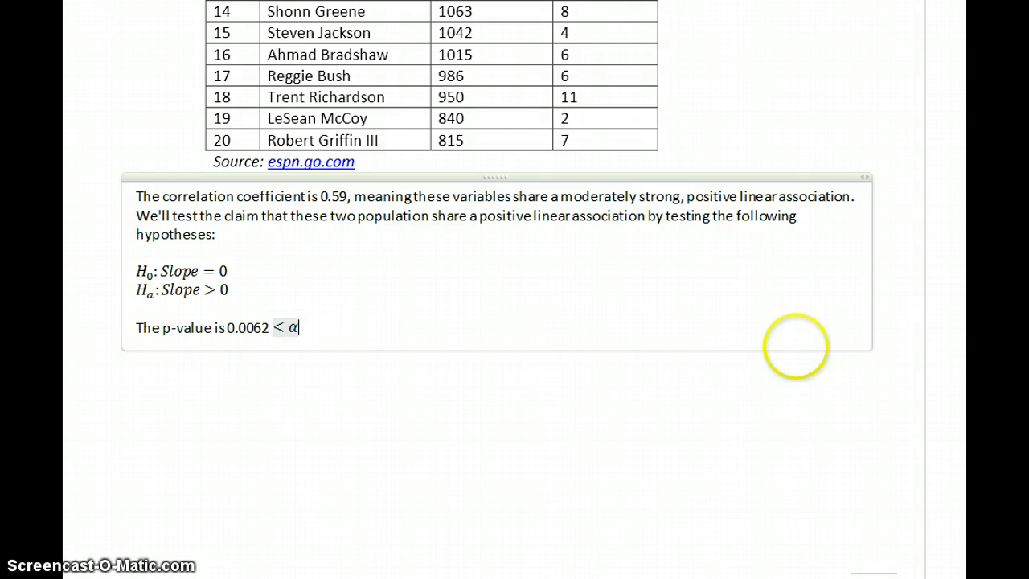
pyautogui.write(' =0.')
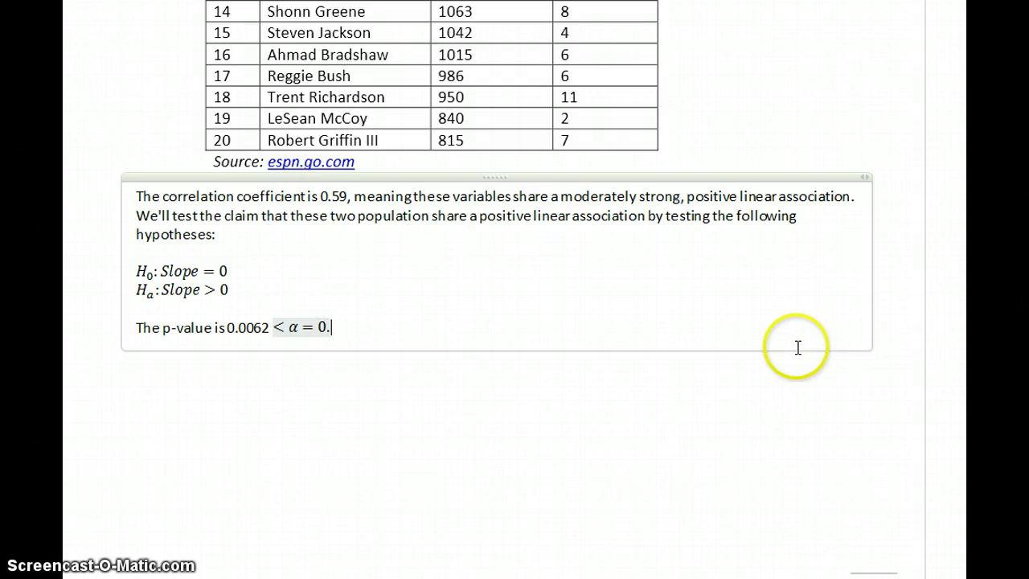
pyautogui.write('1')
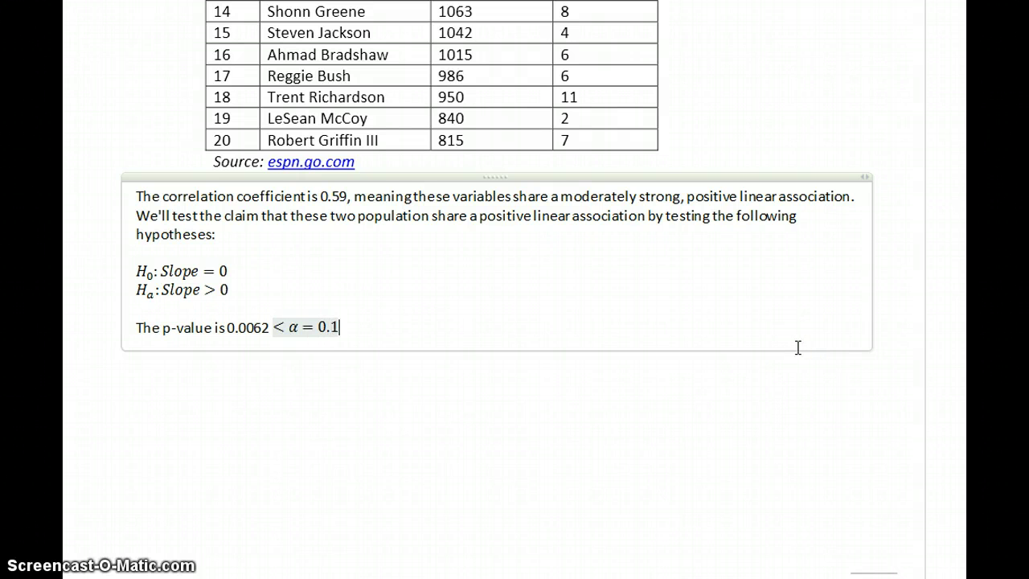
pyautogui.press('Right')
pyautogui.write('so')
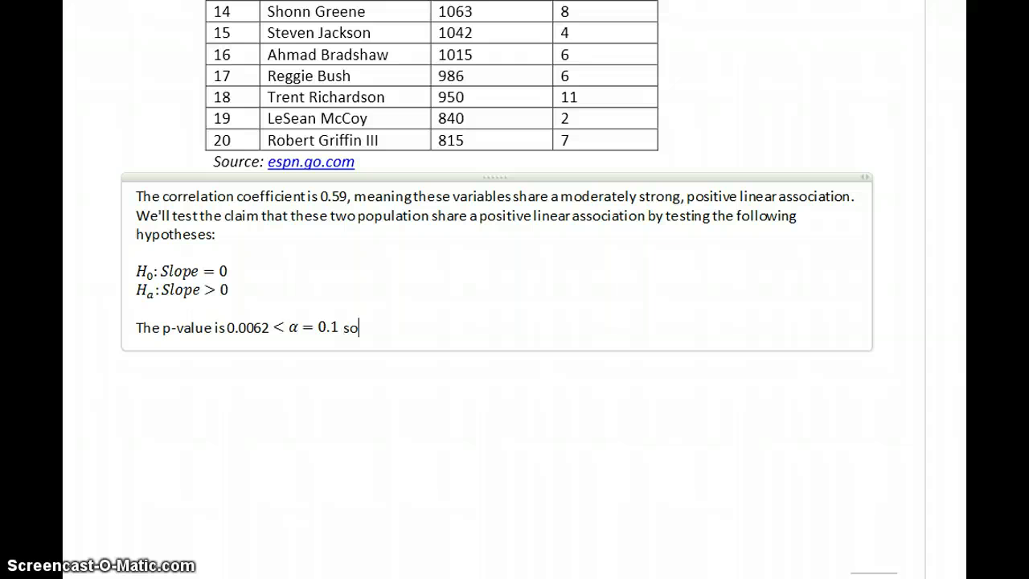
pyautogui.write(' we reject')
# - Finish with H₀, Slope > 0, sufficient evidence of positive linear association; add a comma after 0.59
pyautogui.hotkey('alt', '=')
pyautogui.write('H_')
pyautogui.press('BackSpace')
pyautogui.press('BackSpace')
pyautogui.hotkey('alt', '=')
pyautogui.write('H_0 ')
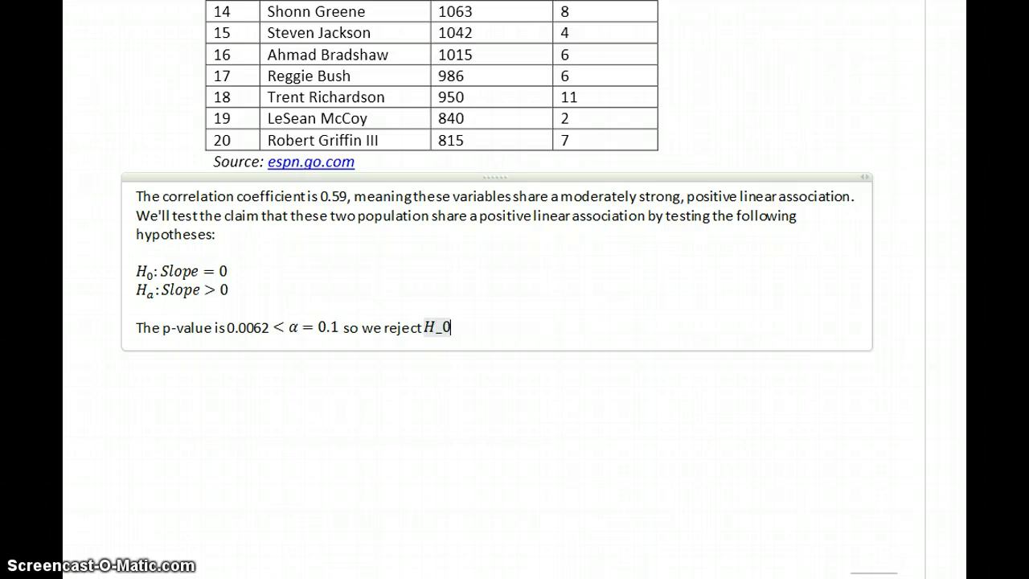
pyautogui.write(' and concl')
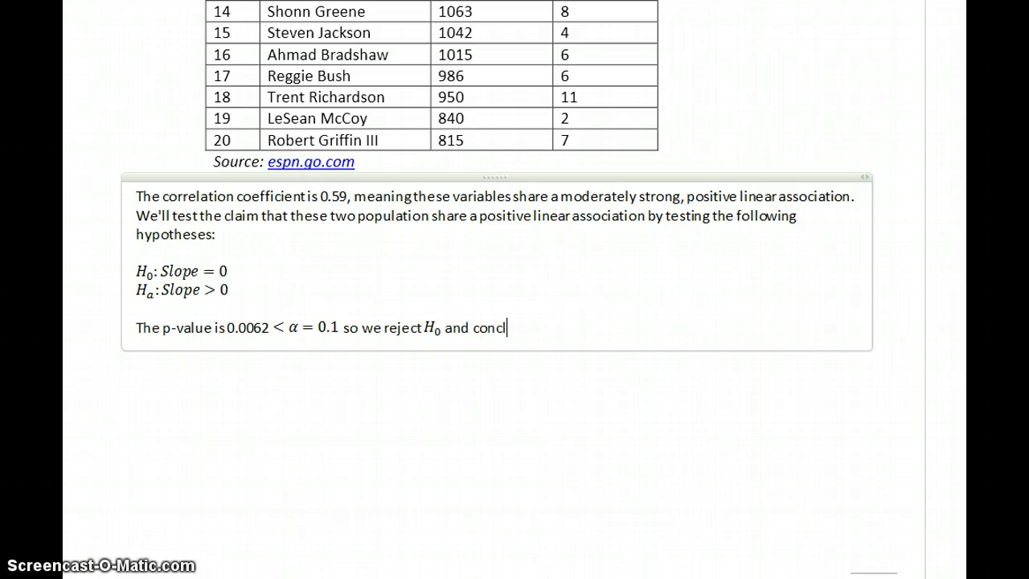
pyautogui.write('ude that Slope >0')
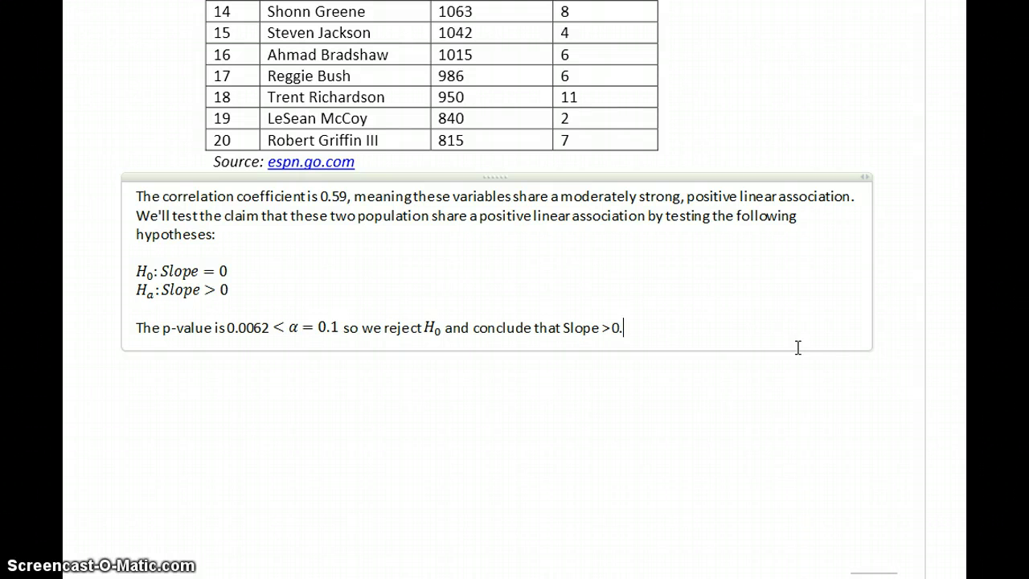
pyautogui.write('. There is sufficient evidence to conclude ')
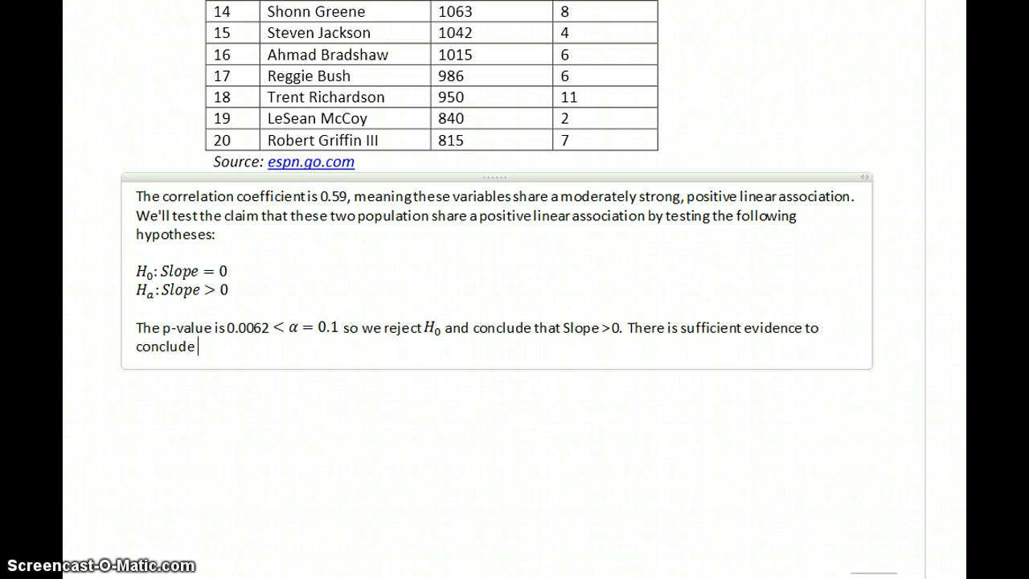
pyautogui.write('that these')
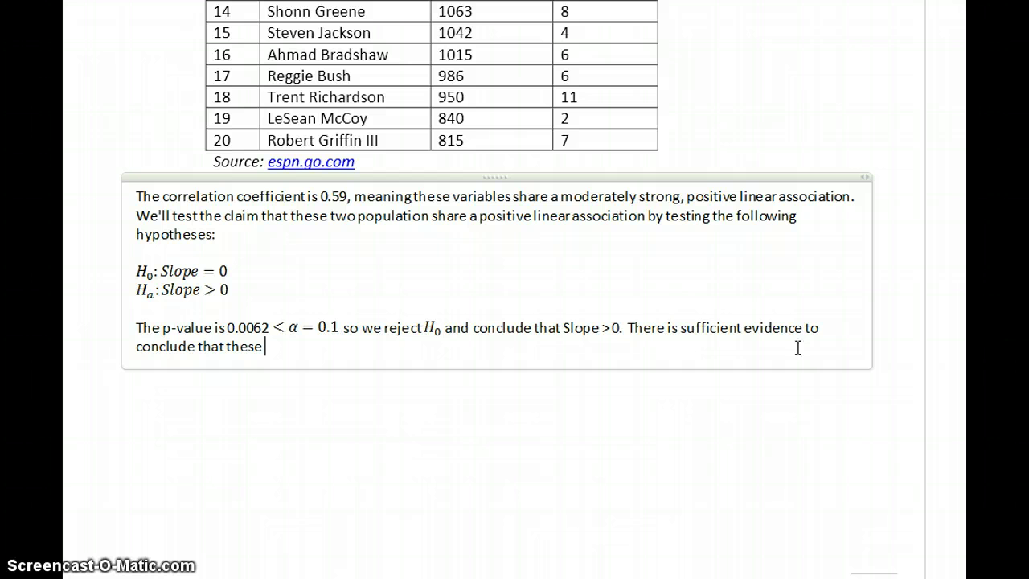
pyautogui.write(' two populations s')
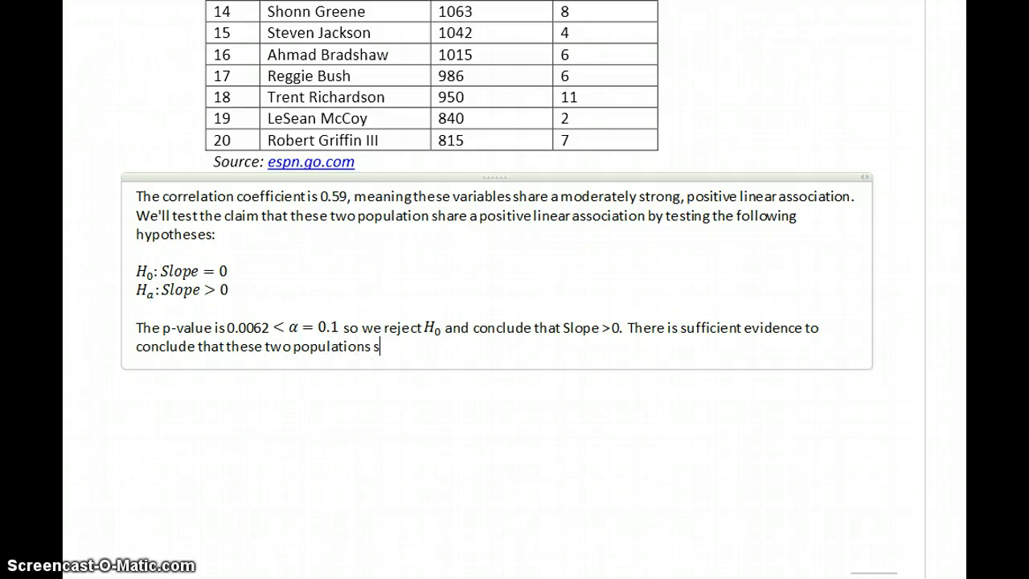
pyautogui.write('hare a positive linear association.')
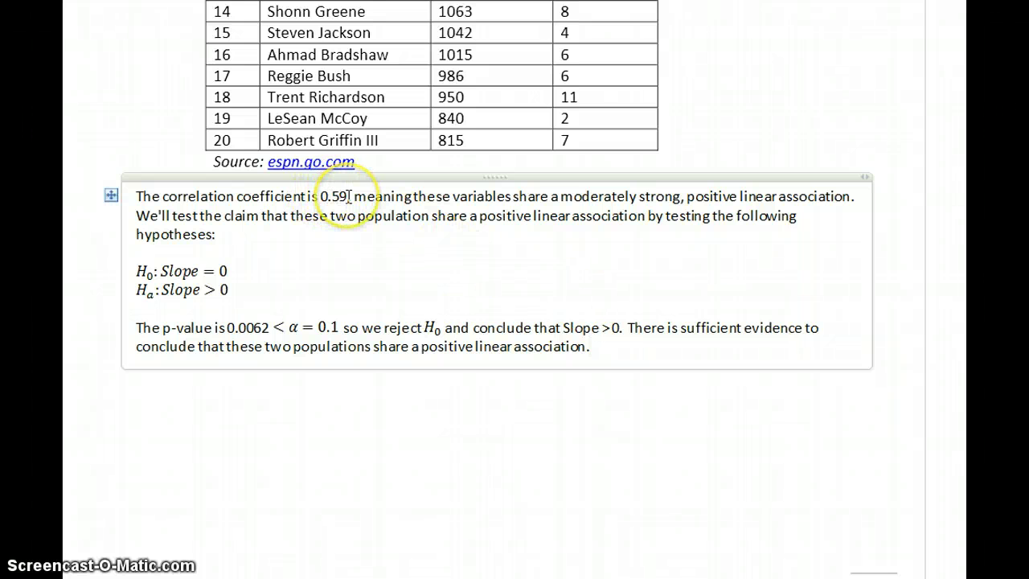
pyautogui.click(348, 196)
pyautogui.write(',')
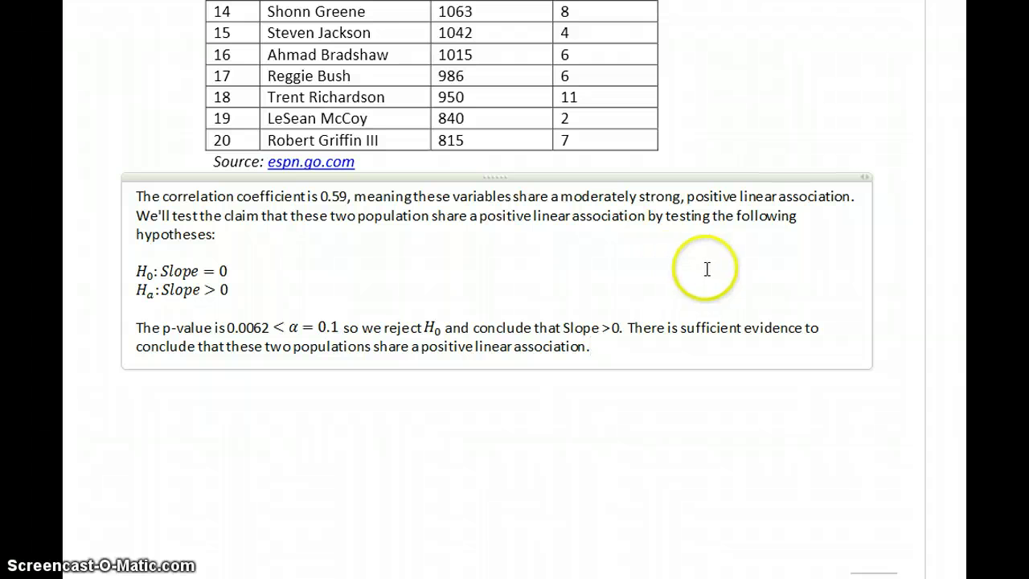
# - Start a paragraph stating the claim that residuals come from a normally distributed population
pyautogui.press('Return')
pyautogui.press('Return')
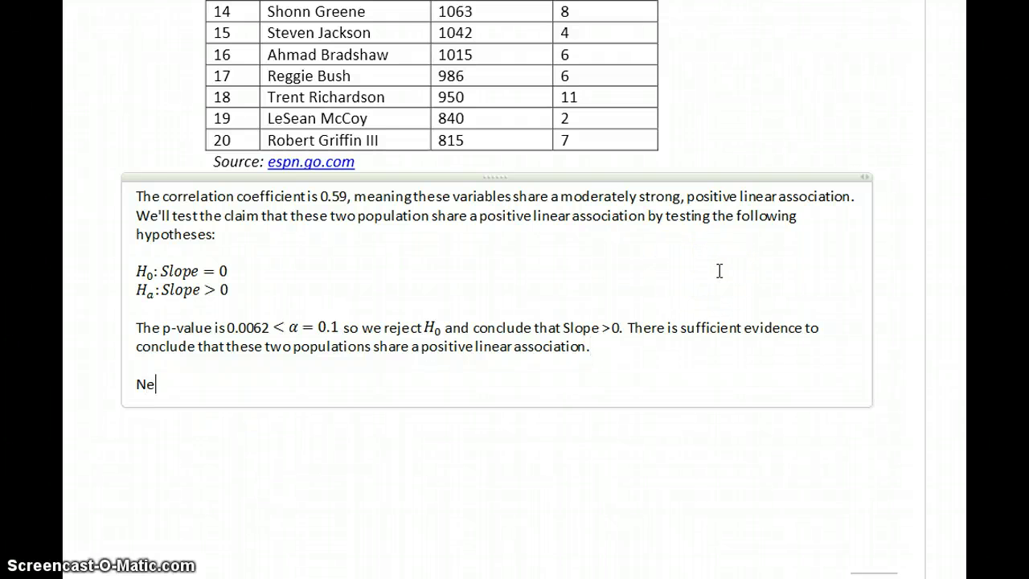
pyautogui.write("Next we'll test the claim that our re")
pyautogui.press('BackSpace')
pyautogui.write('sicu')
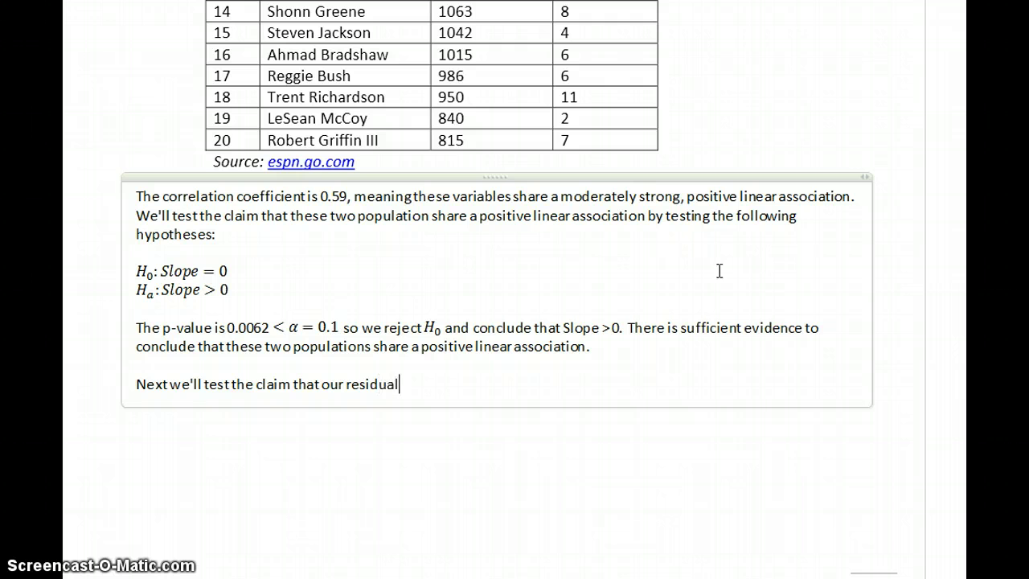
pyautogui.write('me frojma normally dist')
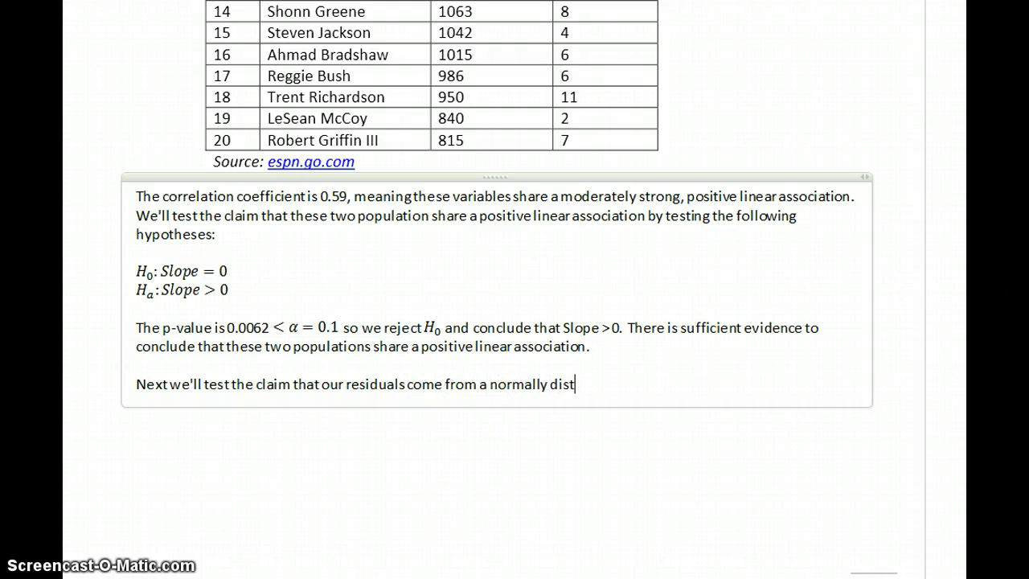
pyautogui.write('ributed population by testing the following hypothes')
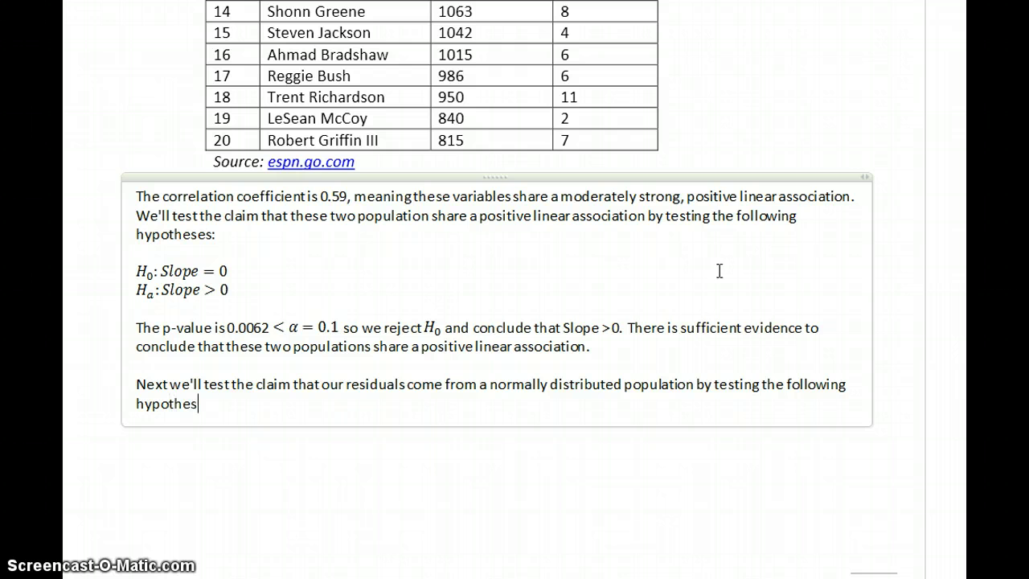
pyautogui.write('es:')
pyautogui.press('Return')
pyautogui.press('Return')
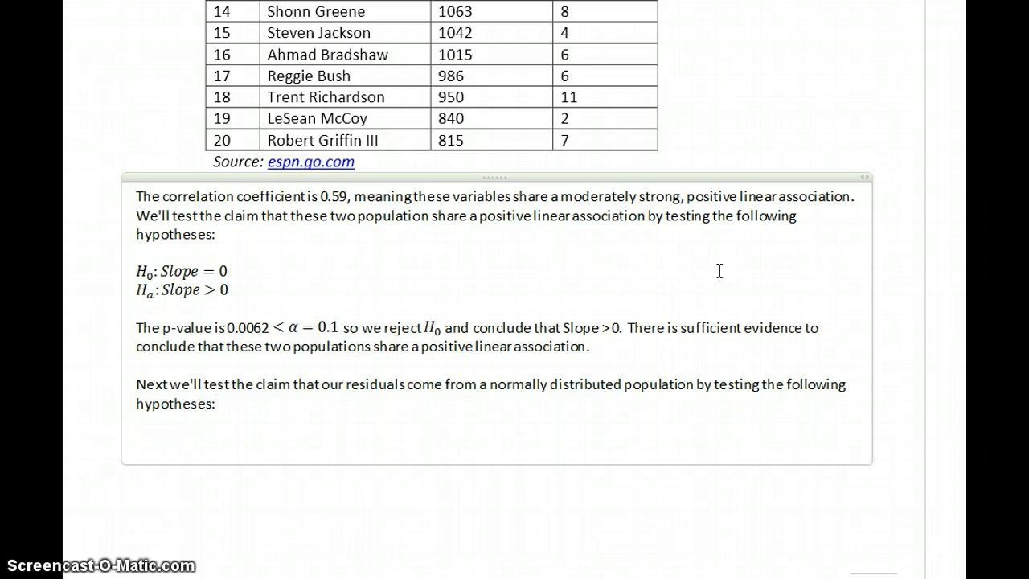
# - Add empty H_0: and H_a: equation lines and place the cursor below them
pyautogui.hotkey('alt', '=')
pyautogui.write('H')
pyautogui.write('_')
pyautogui.write('0:')
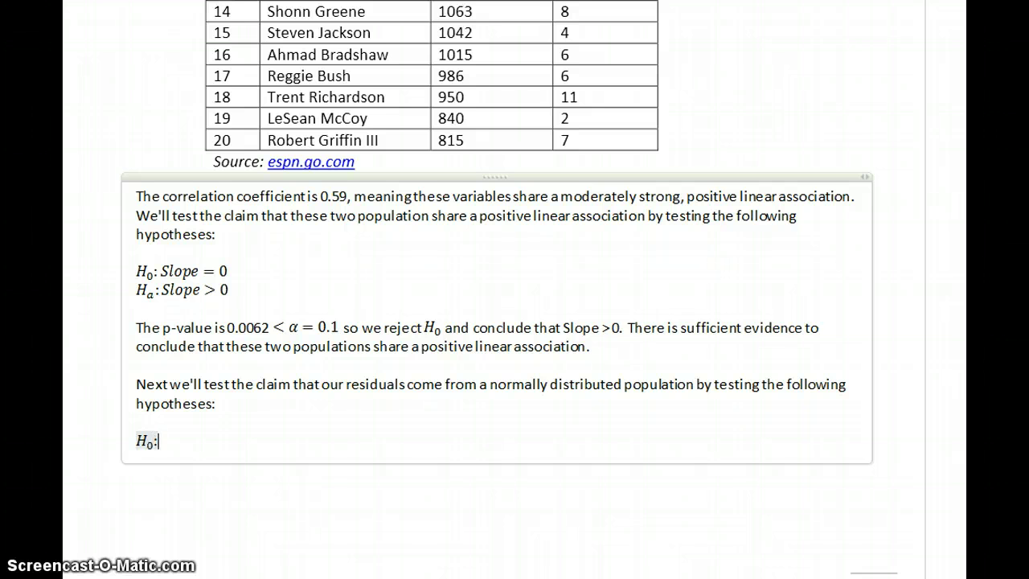
pyautogui.hotkey('alt', '=')
pyautogui.write('H_a')
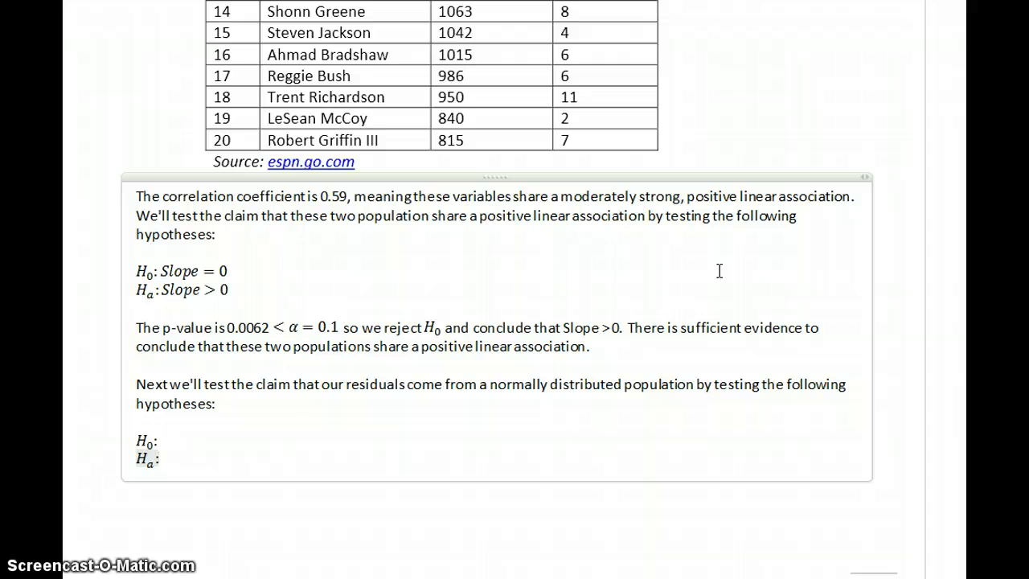
pyautogui.write(':')
pyautogui.press('Return')
pyautogui.press('Return')
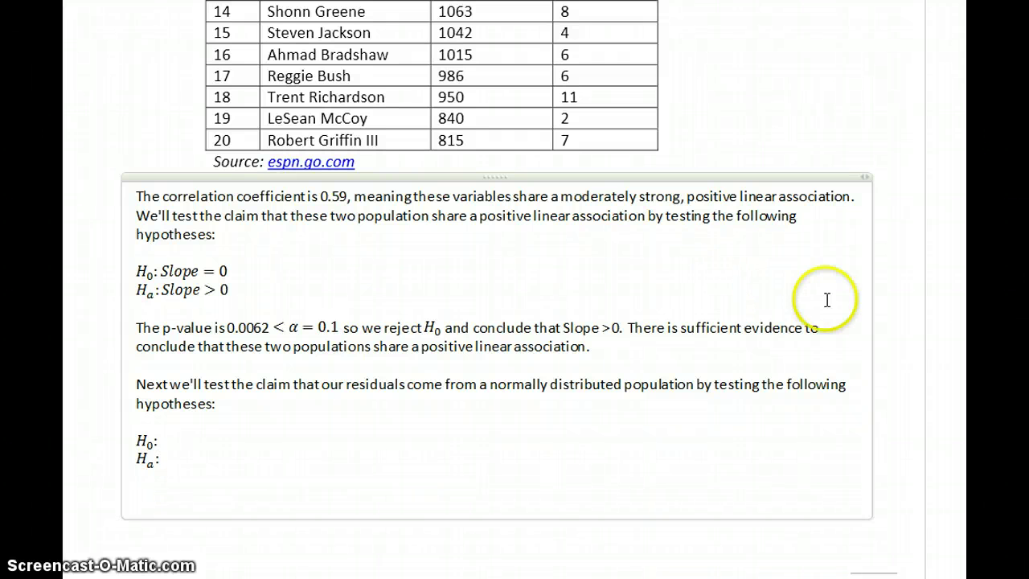
pyautogui.scroll(-5, 909, 362)
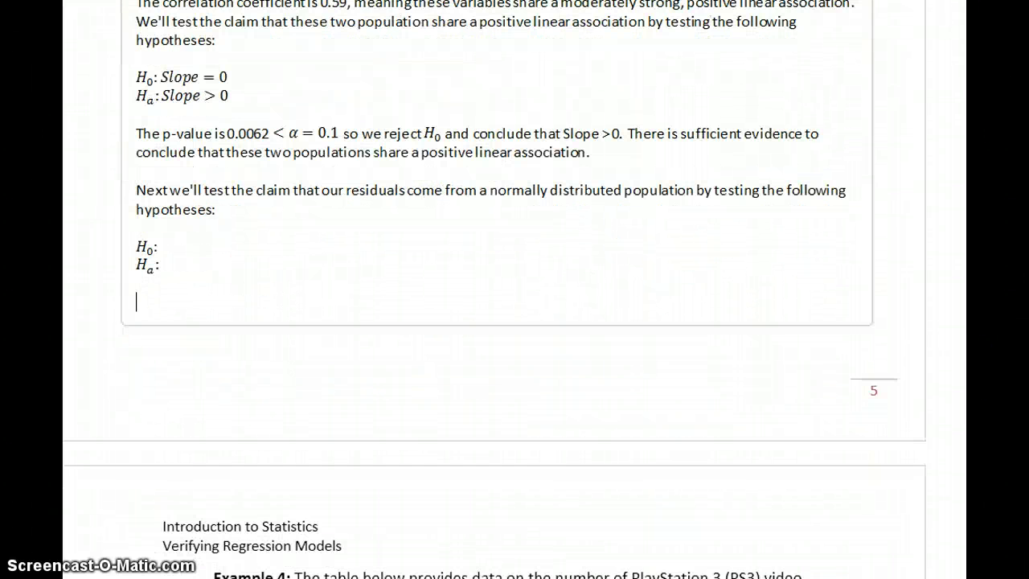
pyautogui.click(862, 320)
# - Close the regression results and run a Shapiro-Wilk test on Residuals, giving P-value 0.9099
pyautogui.hotkey('alt', 'Tab')
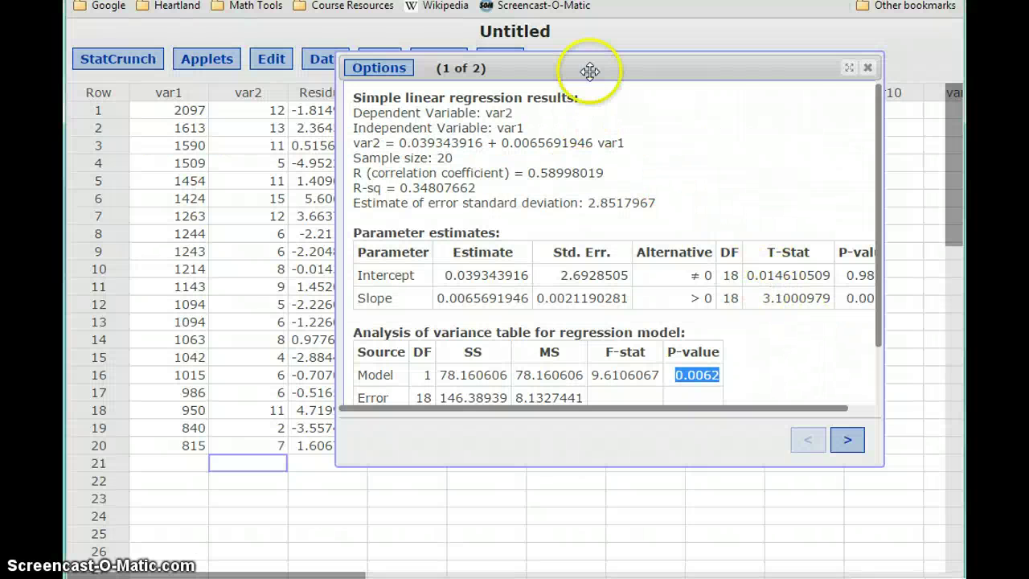
pyautogui.click(867, 68)
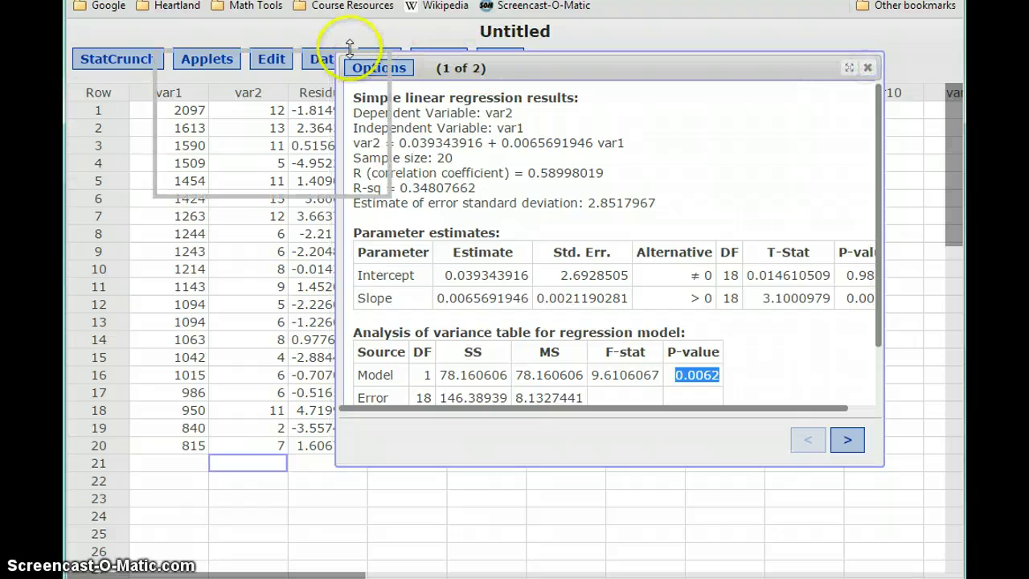
pyautogui.click(378, 59)
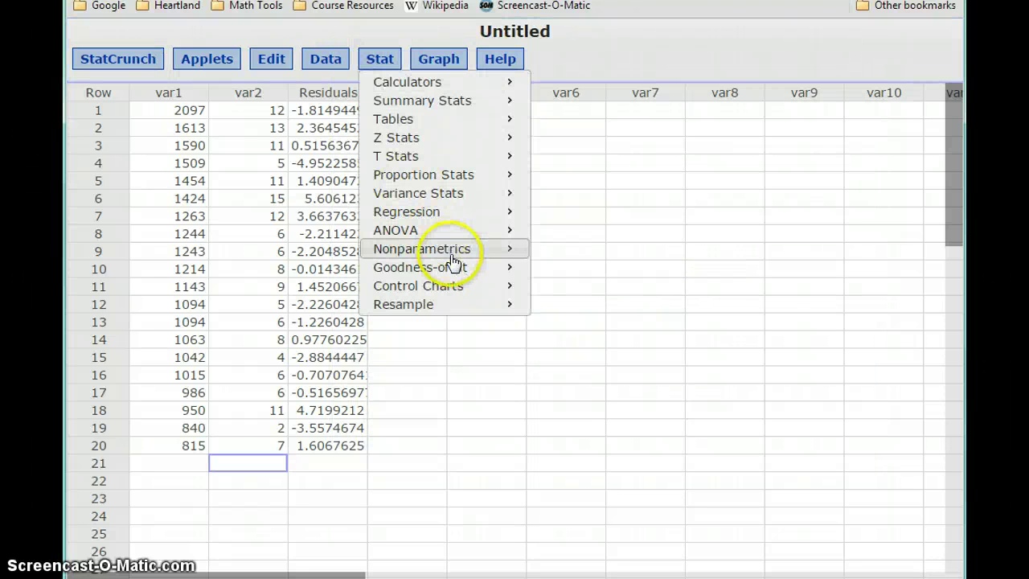
pyautogui.moveTo(460, 271)
pyautogui.click(579, 288)
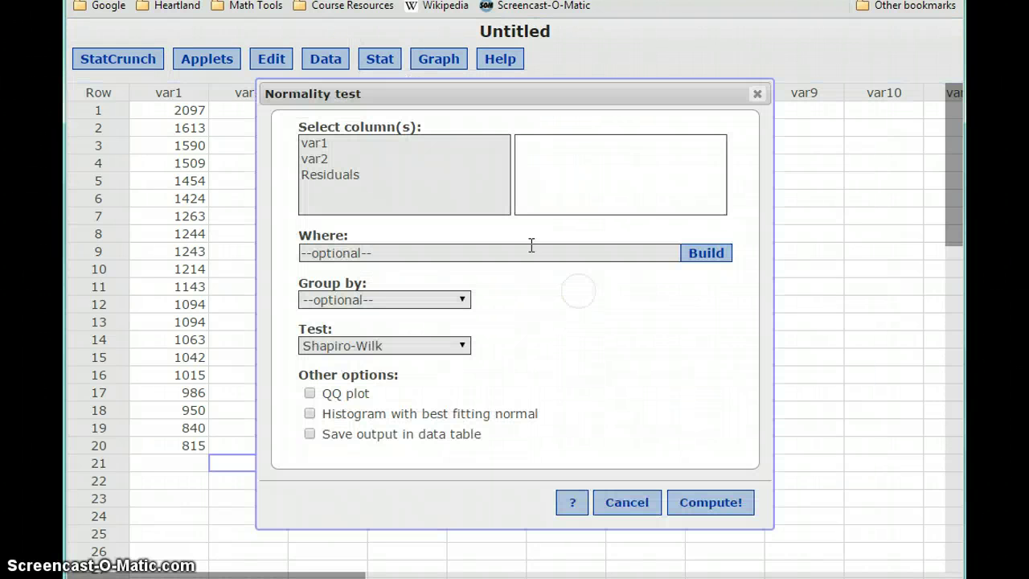
pyautogui.click(374, 176)
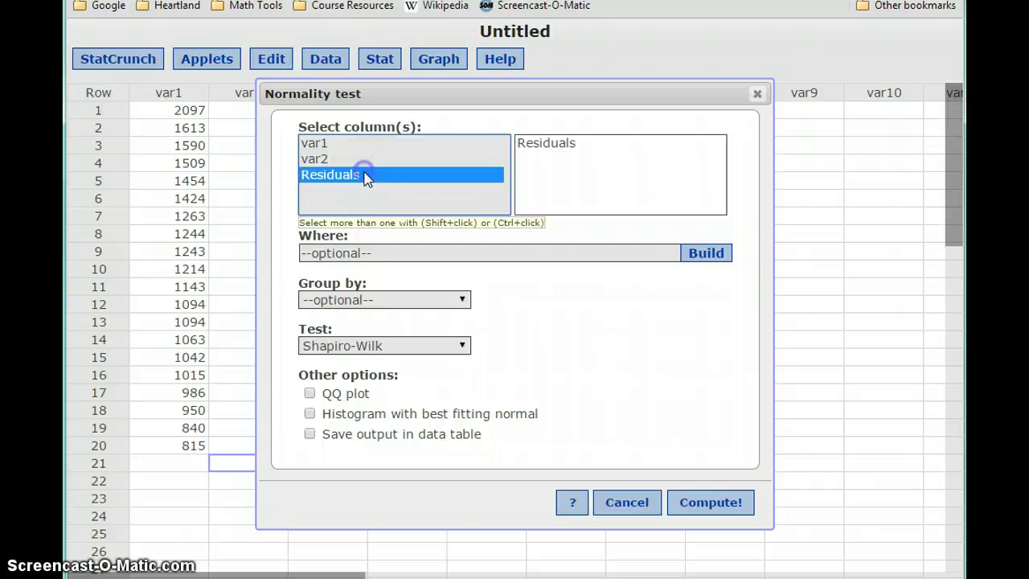
pyautogui.click(700, 503)
pyautogui.moveTo(501, 416); pyautogui.dragTo(590, 201)
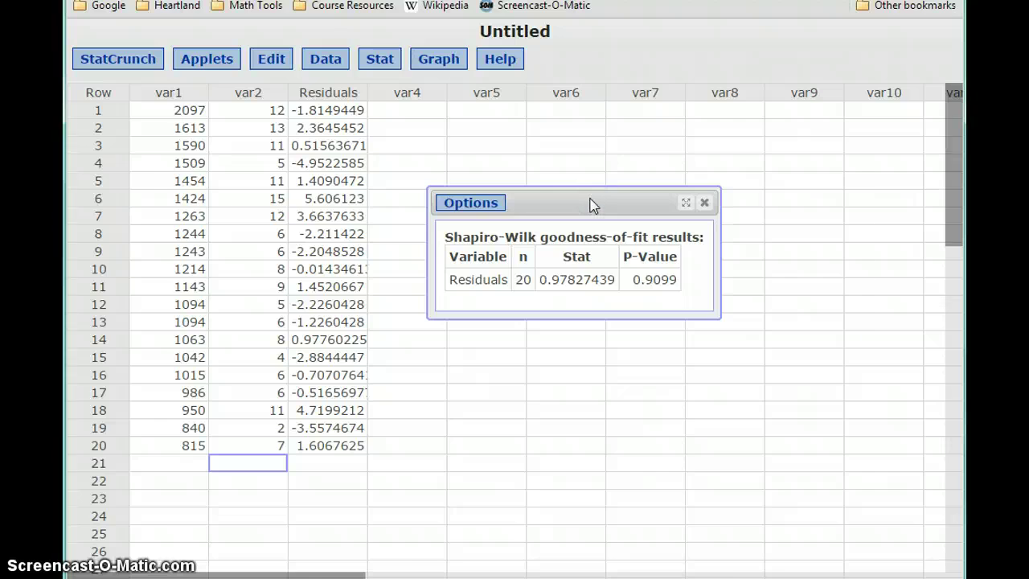
# - Write 'The p-value is 0.9099' with the equation '> α = 0.1', followed by 'so'
pyautogui.hotkey('alt', 'Tab')
pyautogui.write('The')
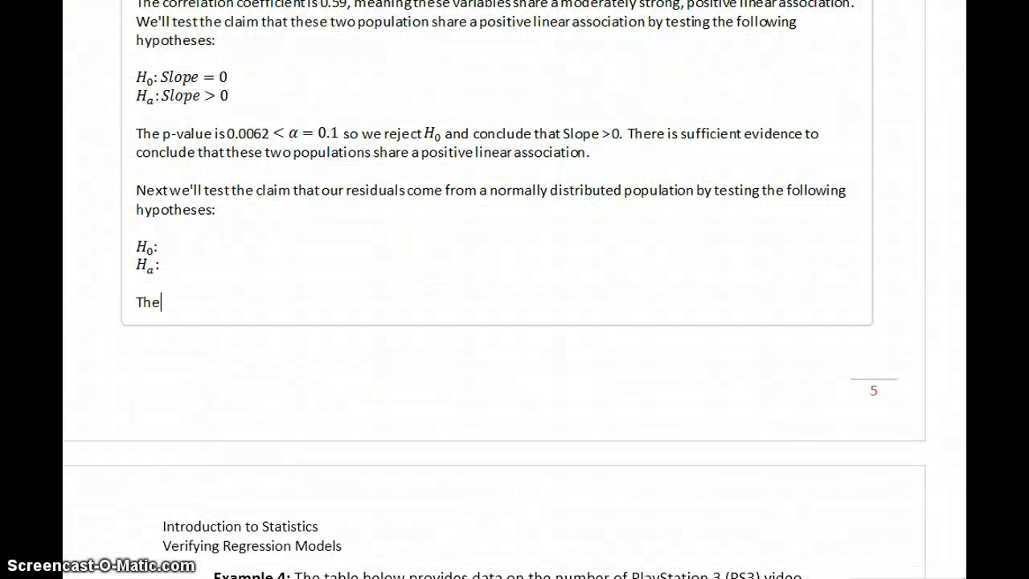
pyautogui.write(' p-value is 0.9099')
pyautogui.hotkey('alt', '=')
pyautogui.write('>\\alpha =0')
pyautogui.press('BackSpace')
pyautogui.press('BackSpace')
pyautogui.write('= 0.1')
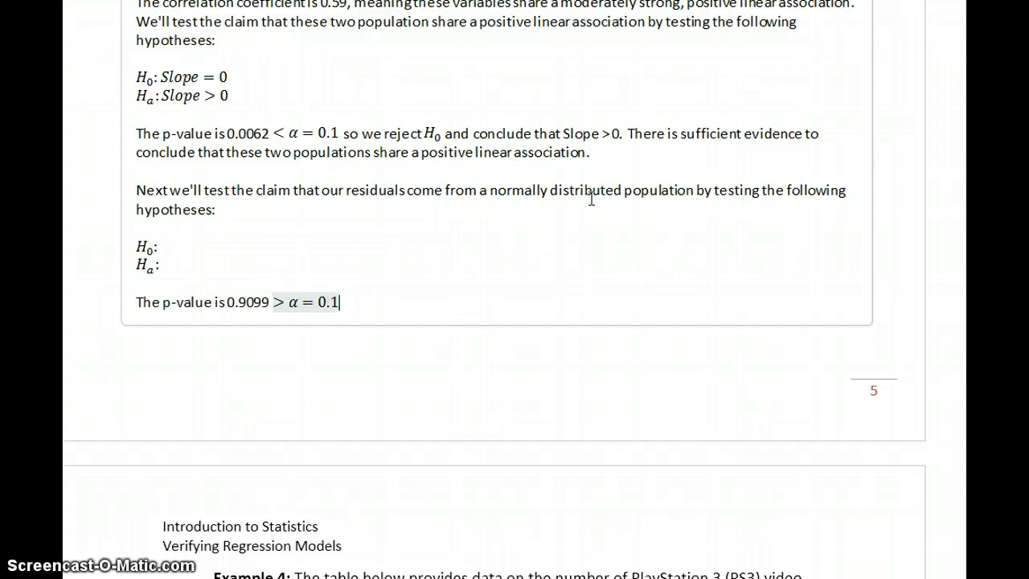
pyautogui.press('Right')
pyautogui.write('so')
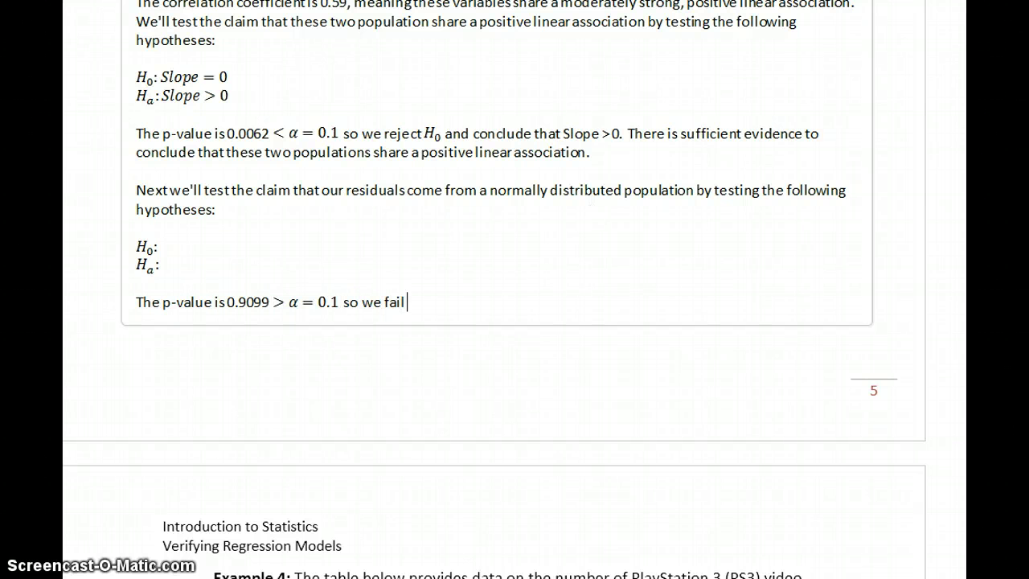
# - Add H₀ and the normally distributed residuals conclusion, then begin 'Since both conditions are met our linear model'
pyautogui.hotkey('alt', '=')
pyautogui.write('H_0')
pyautogui.press('Right')
pyautogui.write('and conclud')
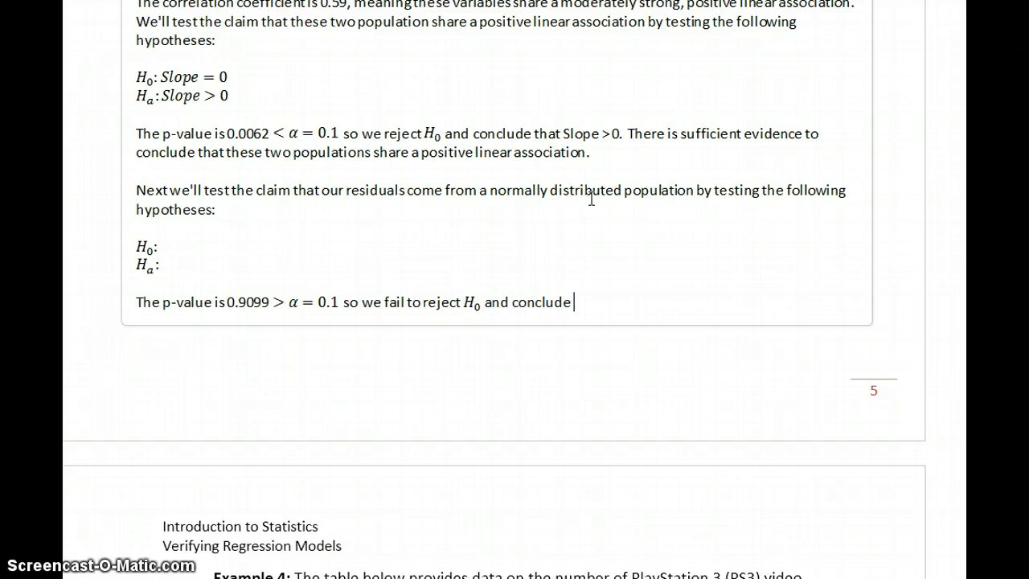
pyautogui.write('e that our residuals come from a normally distributed pop')
pyautogui.press('BackSpace')
pyautogui.press('BackSpace')
pyautogui.press('BackSpace')
pyautogui.write('ulation.')
pyautogui.press('Return')
pyautogui.press('Return')
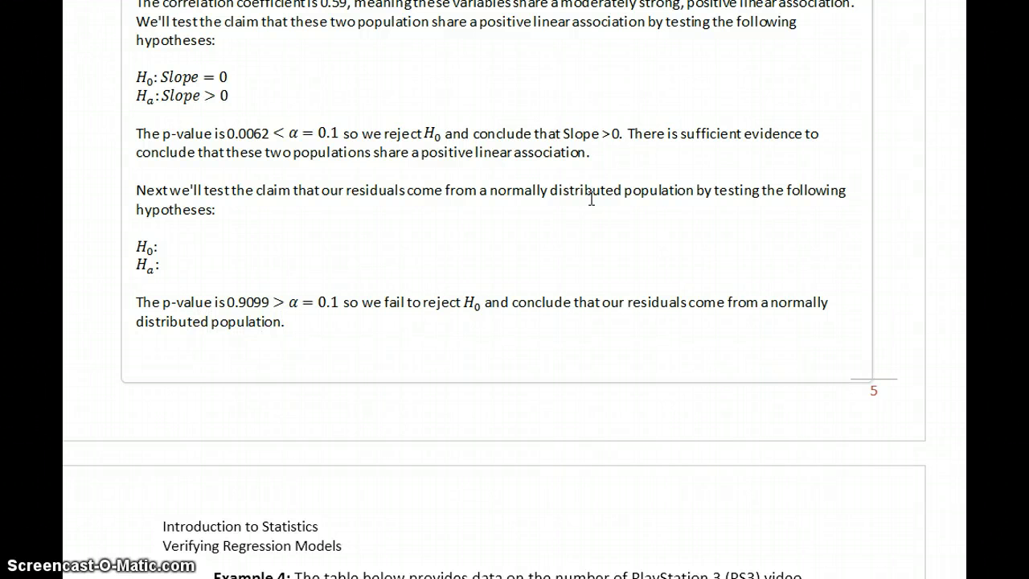
pyautogui.write('Since both conditions are met')
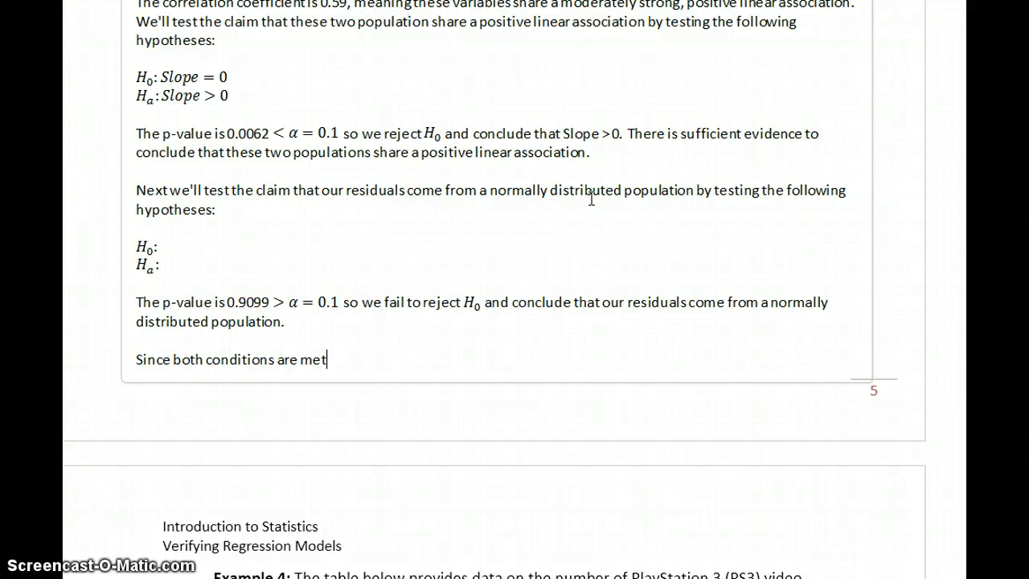
pyautogui.write(' our linear model')
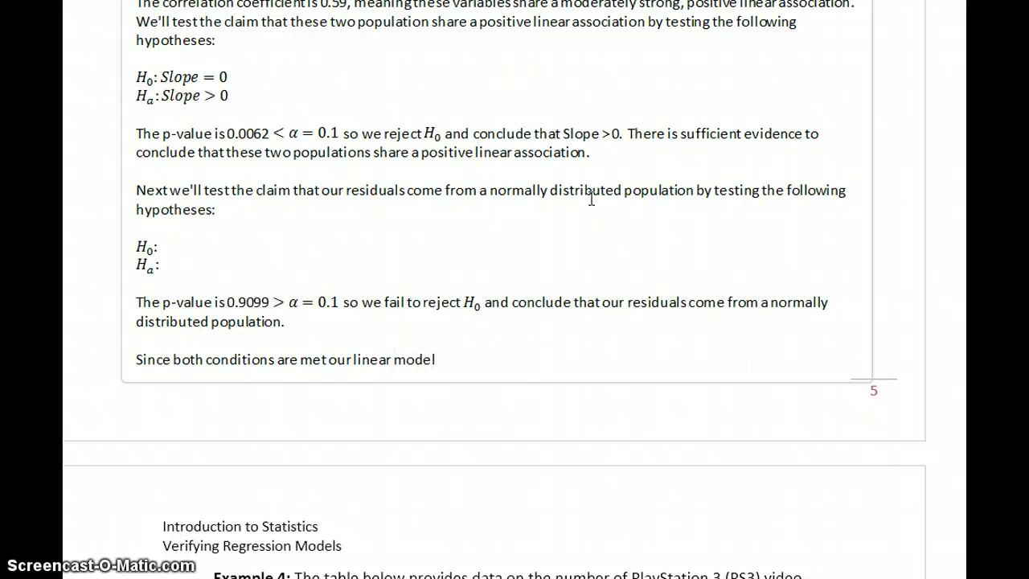
pyautogui.hotkey('alt', 'Tab')
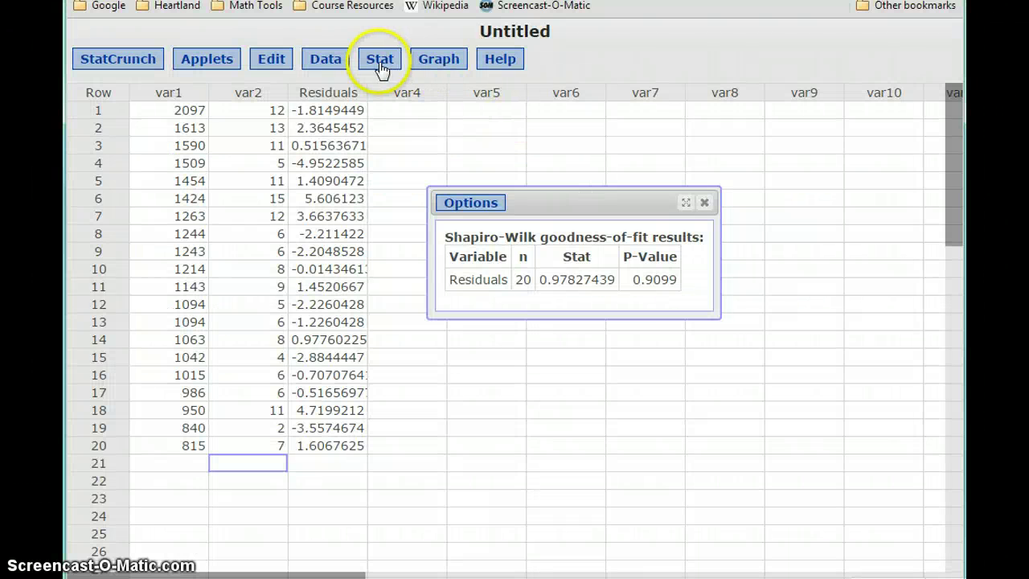
# - Regress var2 on var1 again and highlight the equation var2 = 0.039343916 + 0.0065691946 var1
pyautogui.click(379, 61)
pyautogui.moveTo(464, 214); pyautogui.dragTo(560, 227)
pyautogui.click(565, 214)
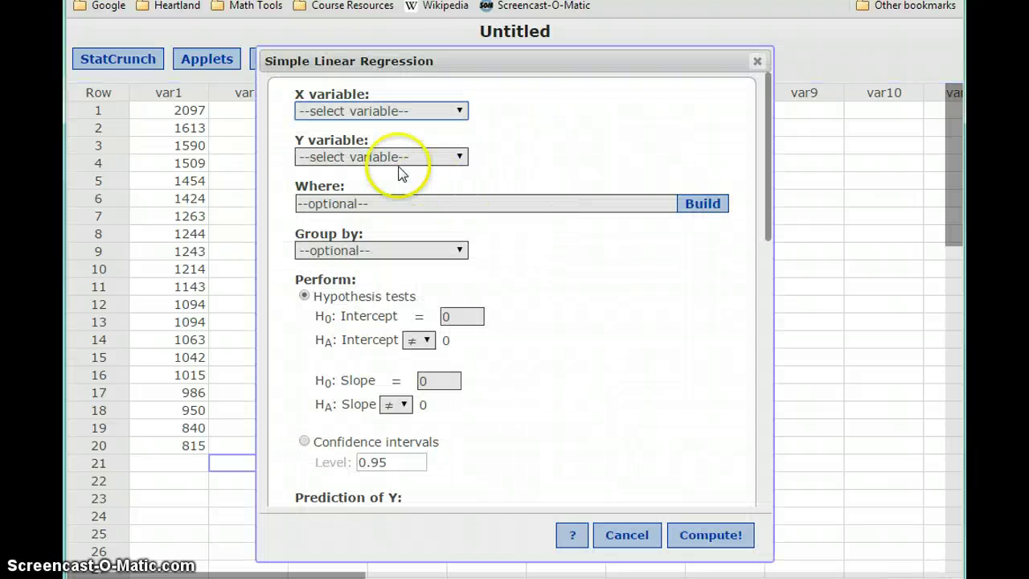
pyautogui.click(351, 111)
pyautogui.click(340, 156)
pyautogui.click(339, 157)
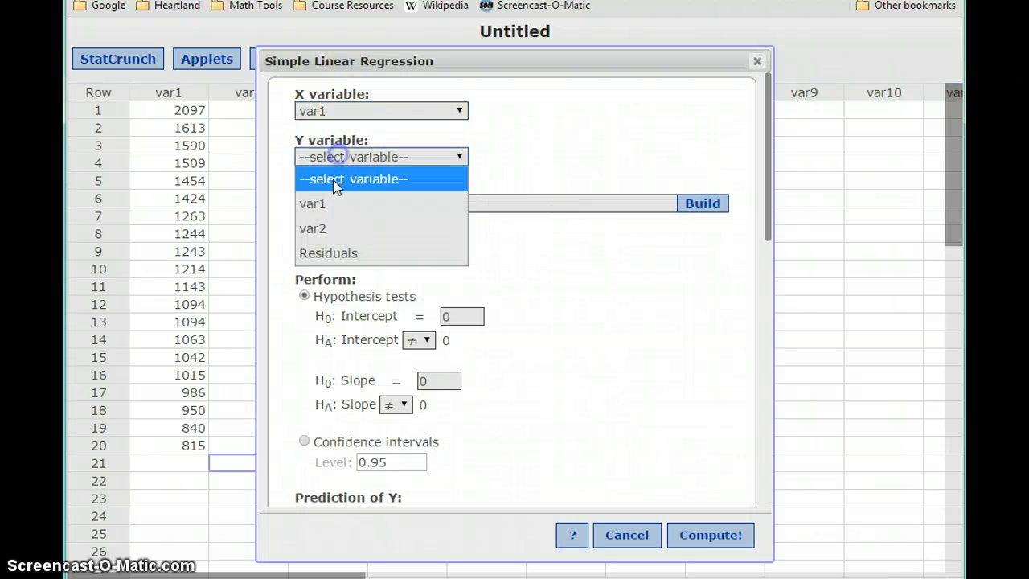
pyautogui.click(328, 229)
pyautogui.click(706, 534)
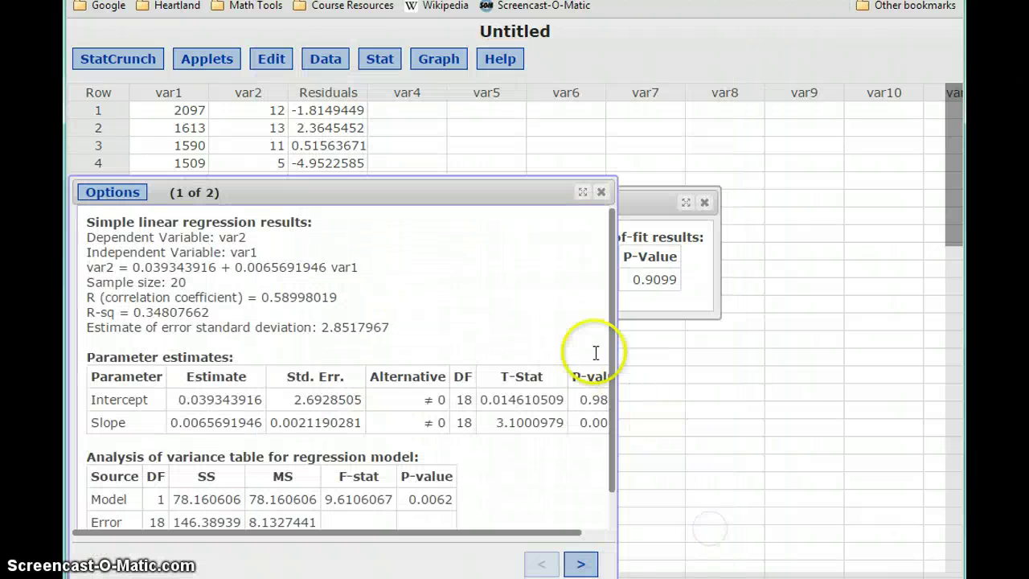
pyautogui.moveTo(265, 191); pyautogui.dragTo(445, 119)
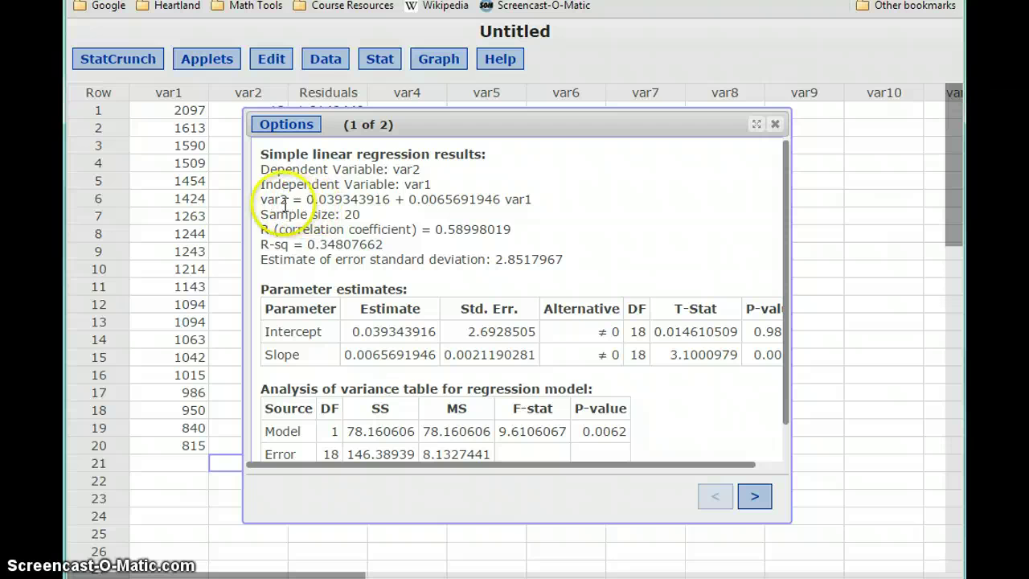
pyautogui.moveTo(263, 204); pyautogui.dragTo(339, 204)
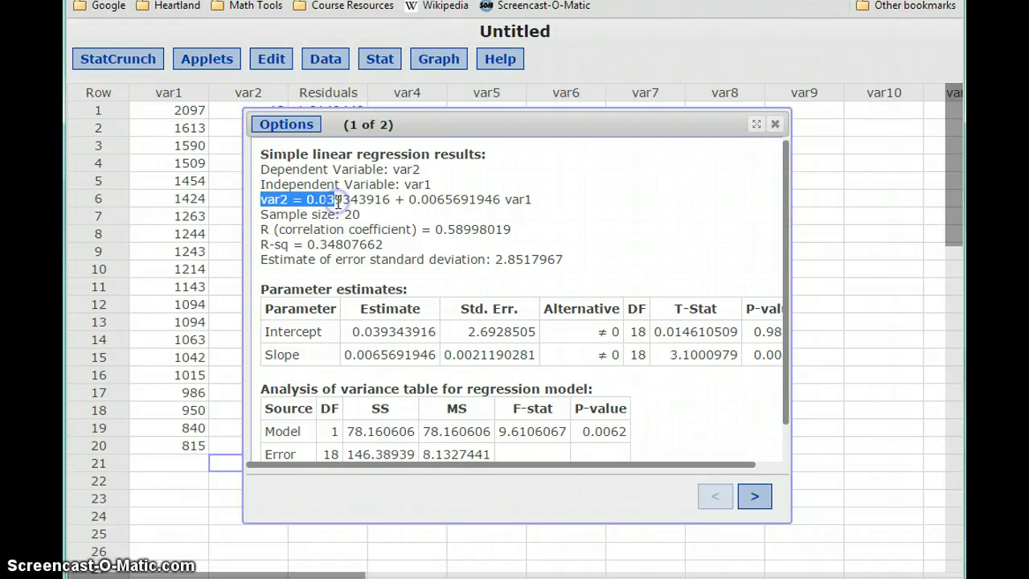
pyautogui.hotkey('alt', 'Tab')
# - End the write-up with 'y = 0.04 + 0.007x is valid and can be used to make reliable predictions about future or unknown values.'
pyautogui.write('y = ')
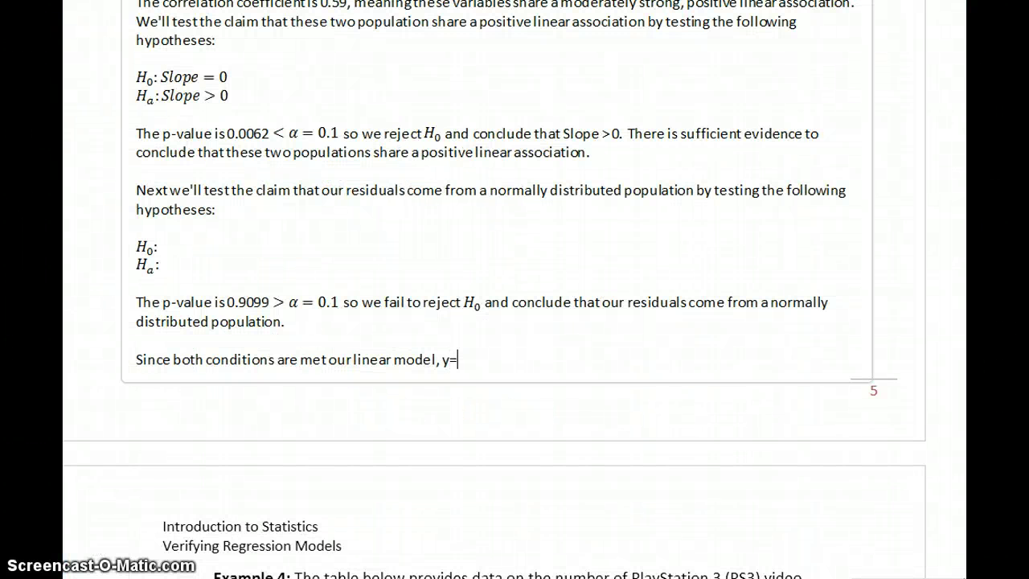
pyautogui.write('0.04')
pyautogui.hotkey('alt', 'Tab')
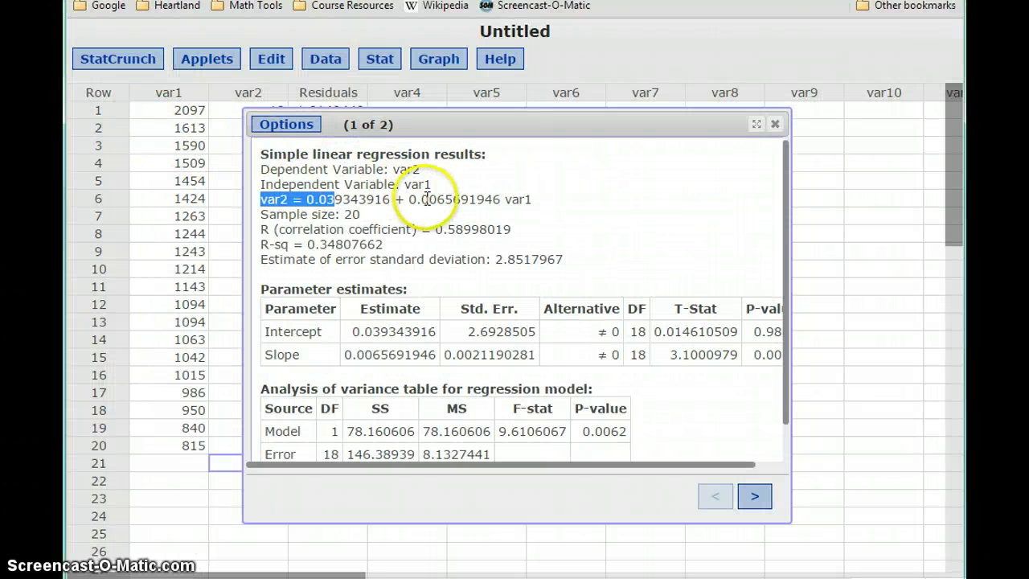
pyautogui.hotkey('alt', 'Tab')
pyautogui.write('04')
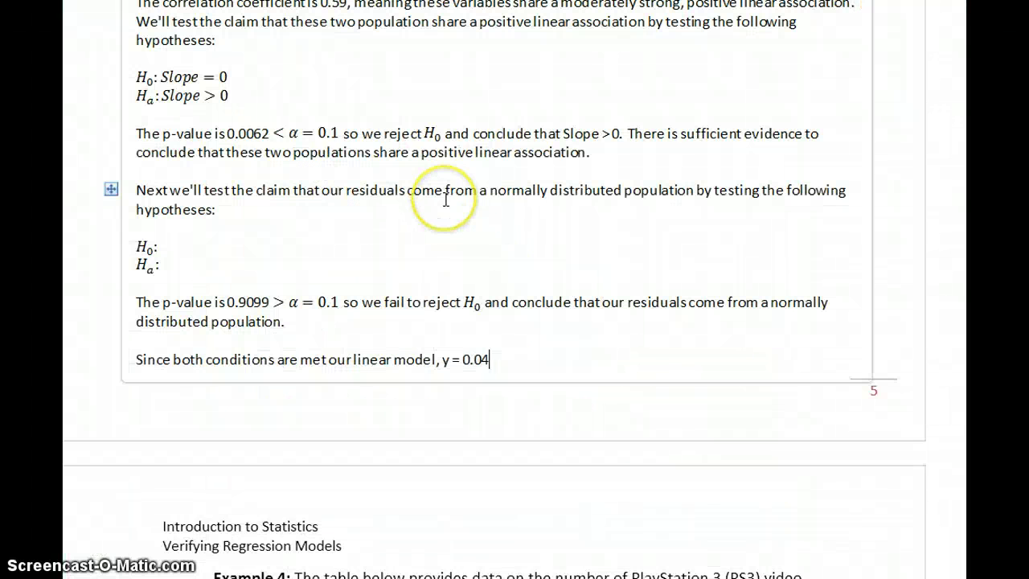
pyautogui.write(' + 0.007x, is')
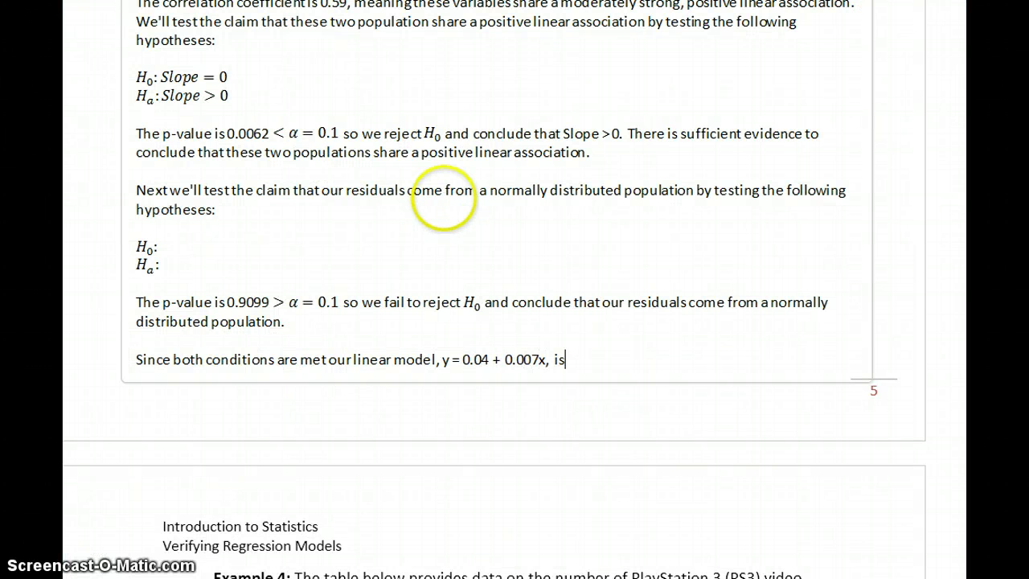
pyautogui.write(' valid and can be used to make predictions')
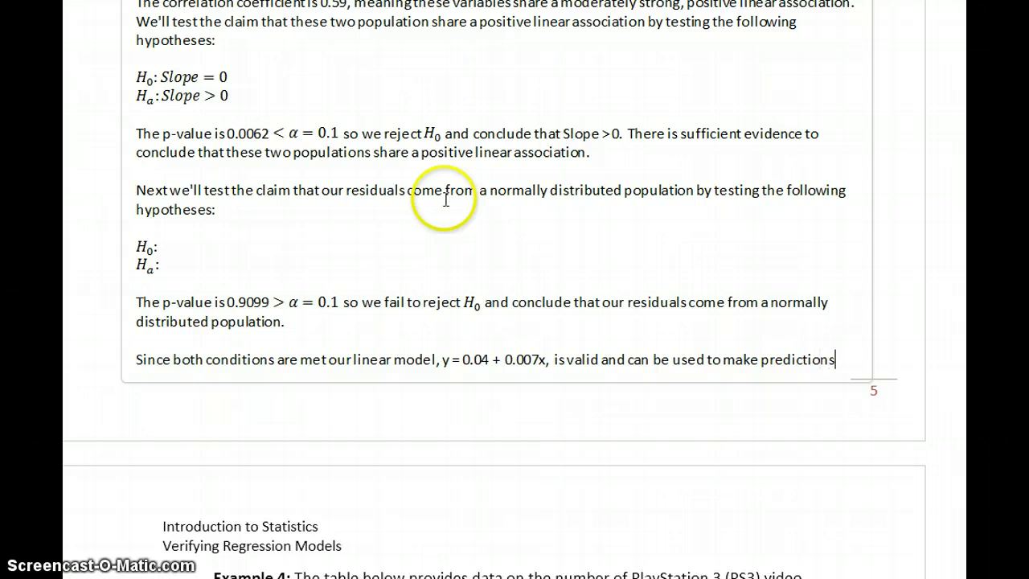
pyautogui.press('BackSpace')
pyautogui.press('BackSpace')
pyautogui.press('BackSpace')
pyautogui.press('BackSpace')
pyautogui.press('BackSpace')
pyautogui.press('BackSpace')
pyautogui.press('BackSpace')
pyautogui.press('BackSpace')
pyautogui.press('BackSpace')
pyautogui.write('eliable predictions')
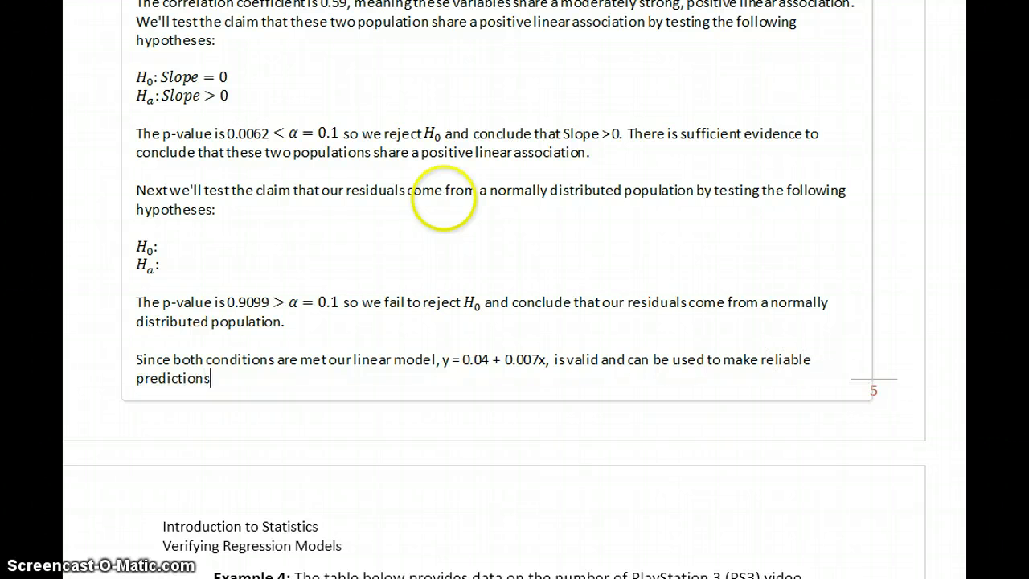
pyautogui.write(' about future or unknown values,')
pyautogui.press('BackSpace')
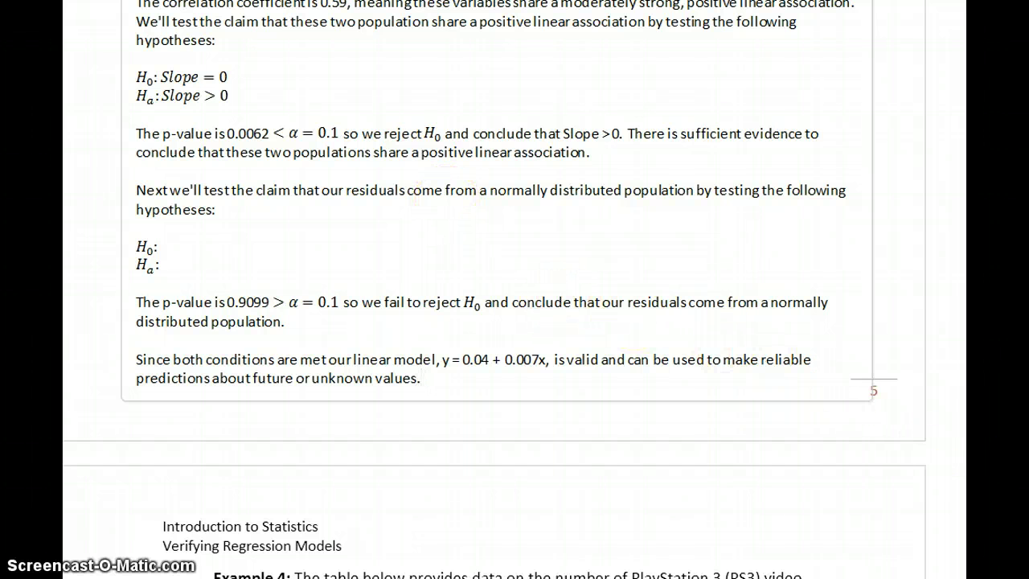
pyautogui.scroll(10, 498, 290)
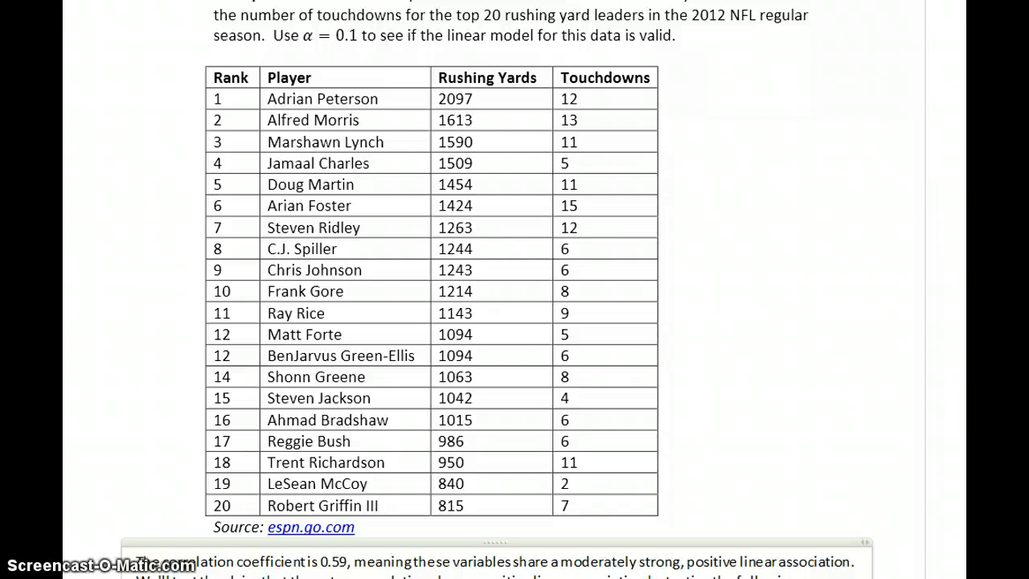
# - Scroll back to recheck the rushing table, then down to Example 4 on PS3 sales and cat adoptions
pyautogui.scroll(-9, 498, 289)
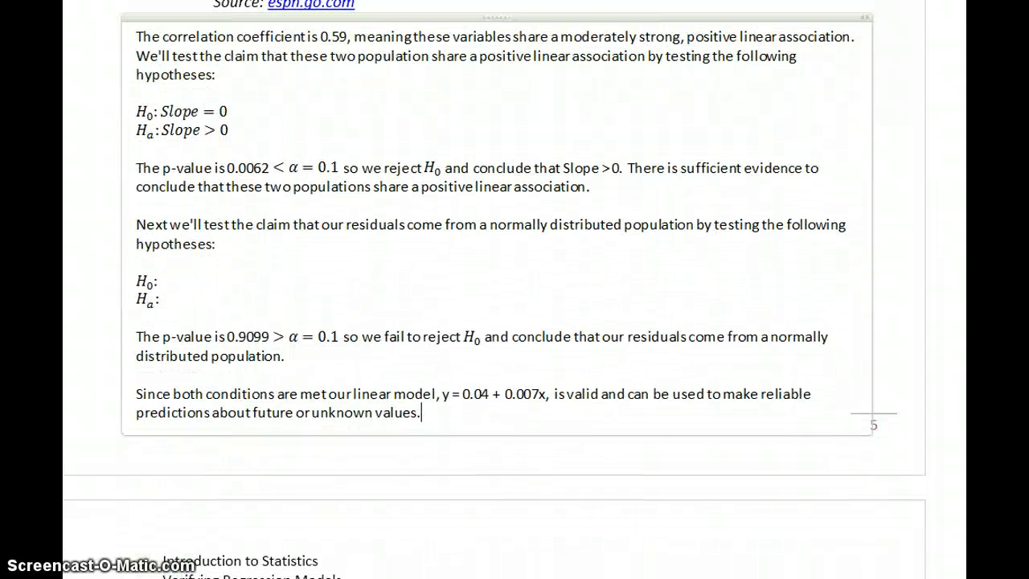
pyautogui.scroll(1, 907, 430)
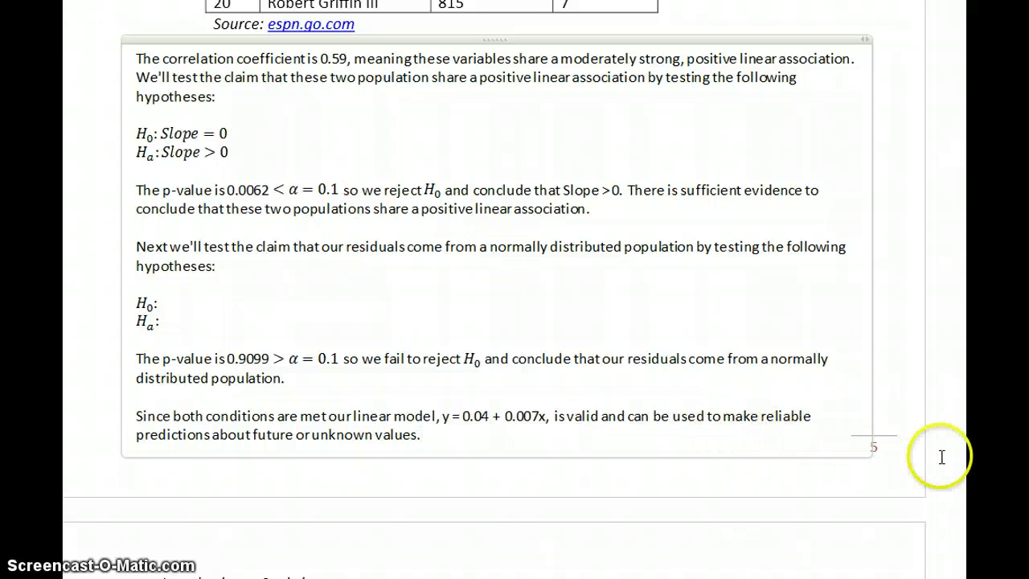
pyautogui.scroll(-12, 494, 290)
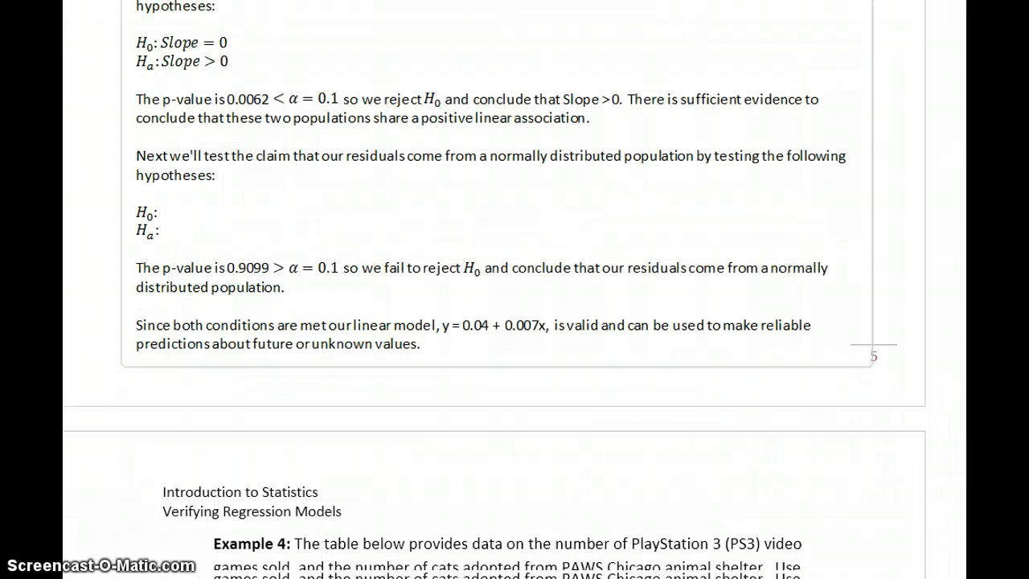
pyautogui.scroll(-2, 494, 290)
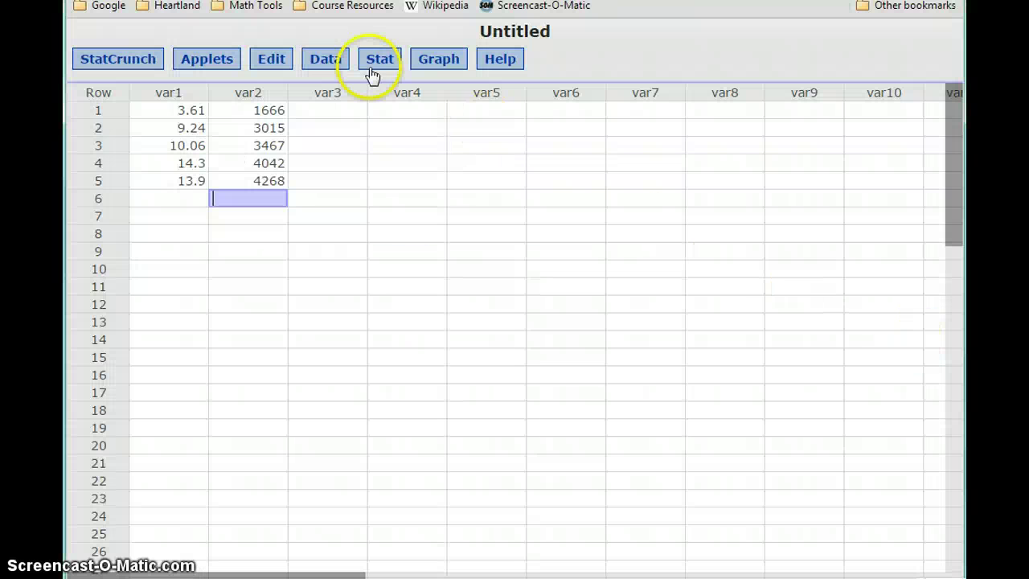
# - Run a Simple Linear regression with X var1 and Y var2, giving var2 = 882.70054 + 235.65833 var1
pyautogui.click(378, 60)
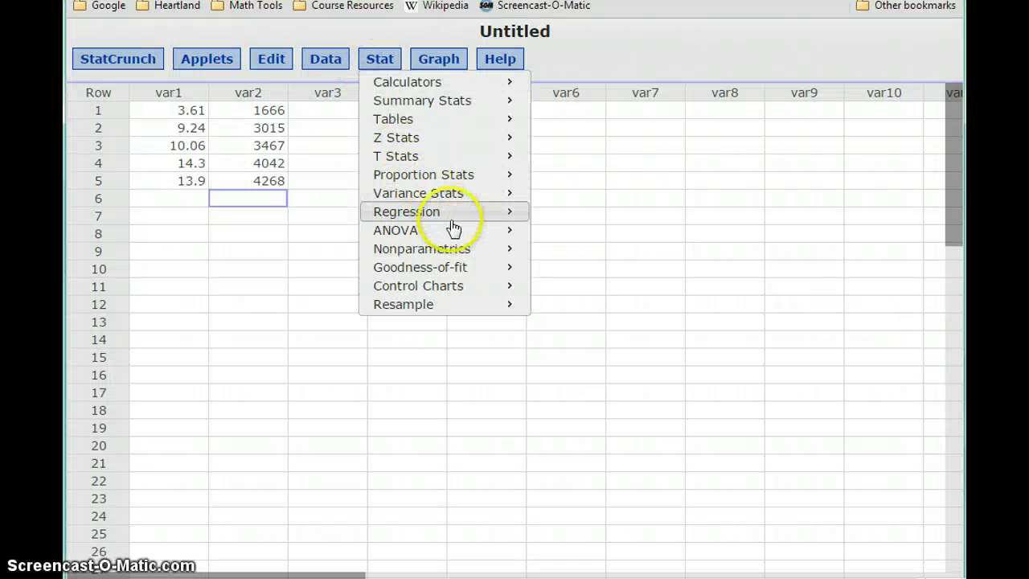
pyautogui.moveTo(452, 216)
pyautogui.click(539, 213)
pyautogui.click(337, 112)
pyautogui.click(326, 158)
pyautogui.click(326, 158)
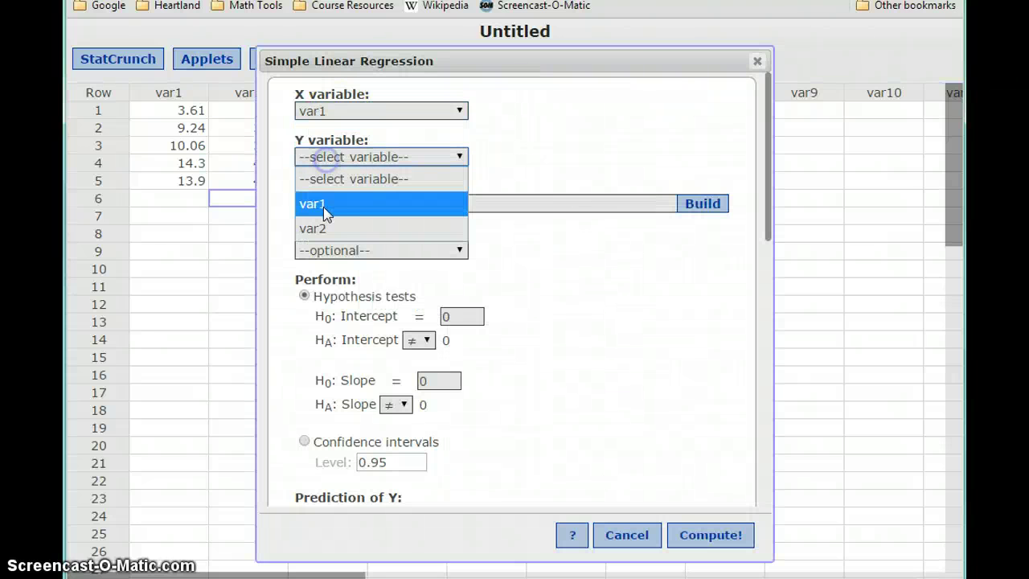
pyautogui.click(323, 226)
pyautogui.click(694, 536)
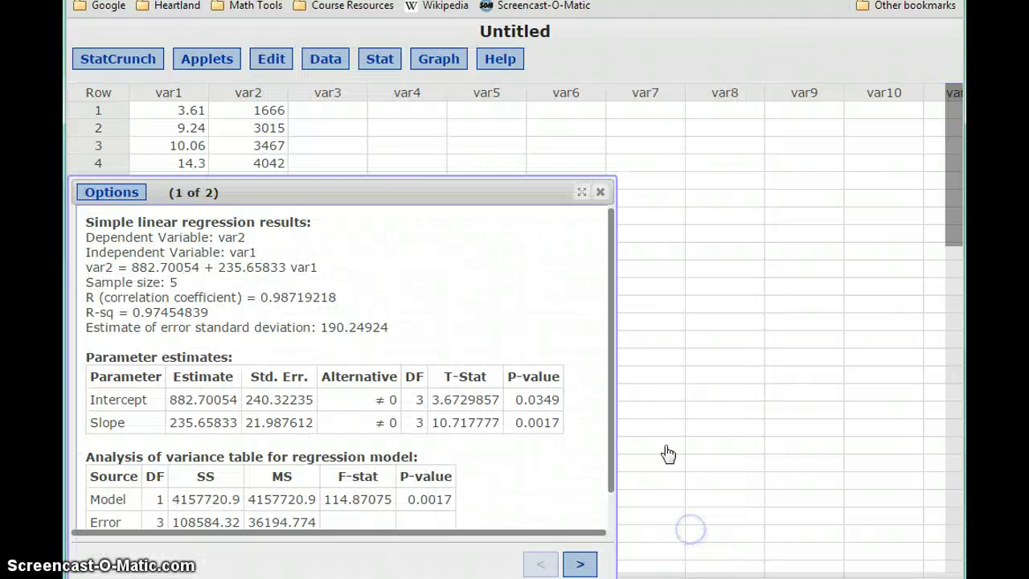
pyautogui.moveTo(386, 199); pyautogui.dragTo(588, 92)
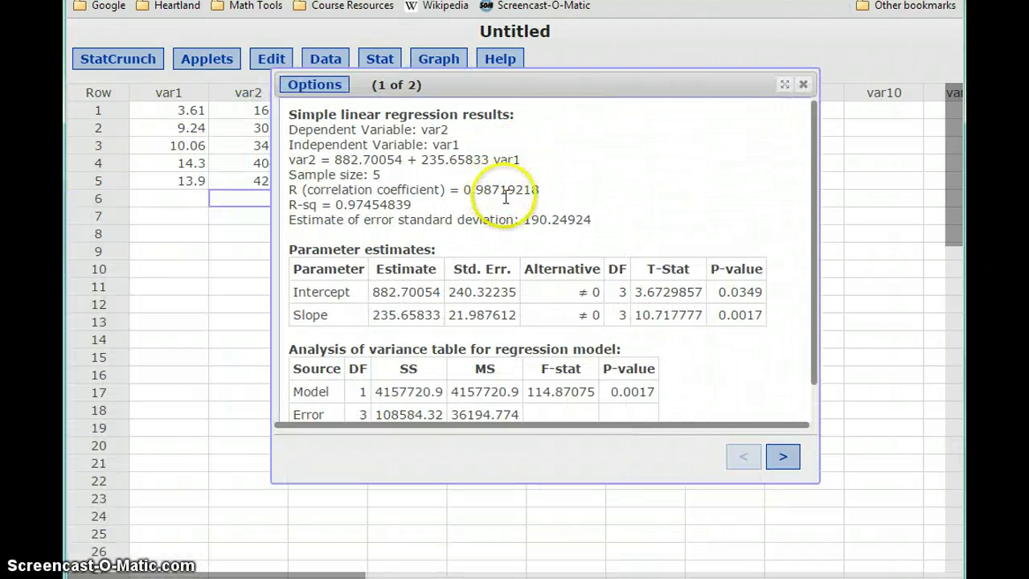
pyautogui.hotkey('alt', 'Tab')
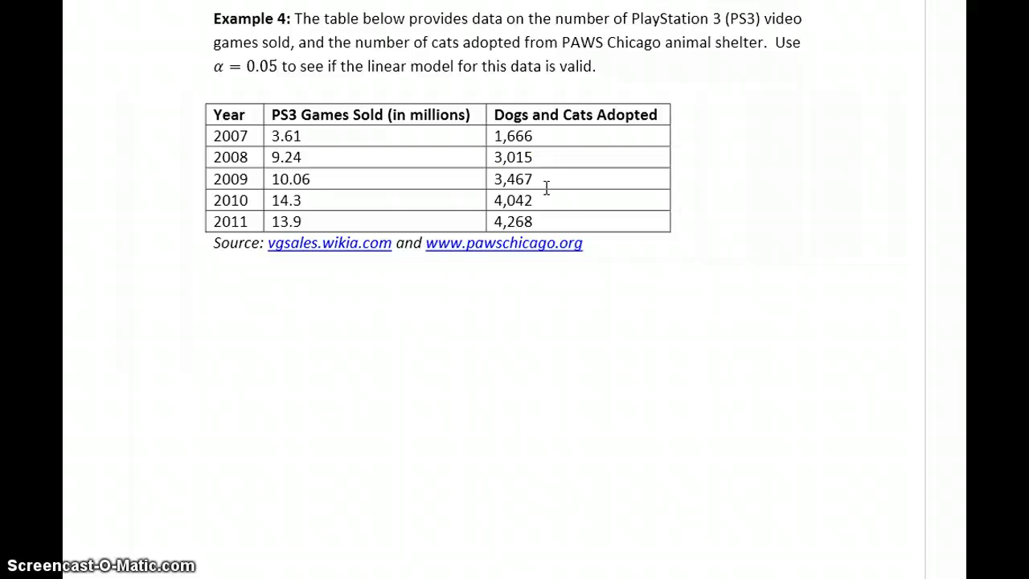
# - Below the Example 4 table, note the 0.987 correlation coefficient and the strong, positive linear association
pyautogui.click(134, 279)
pyautogui.write('The correlation coeffici')
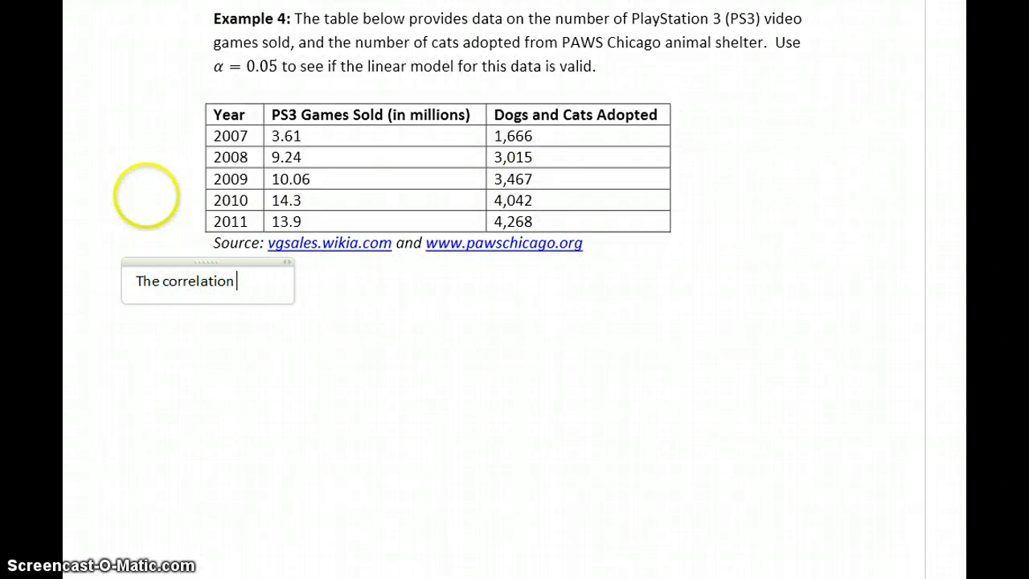
pyautogui.write('is 0.987')
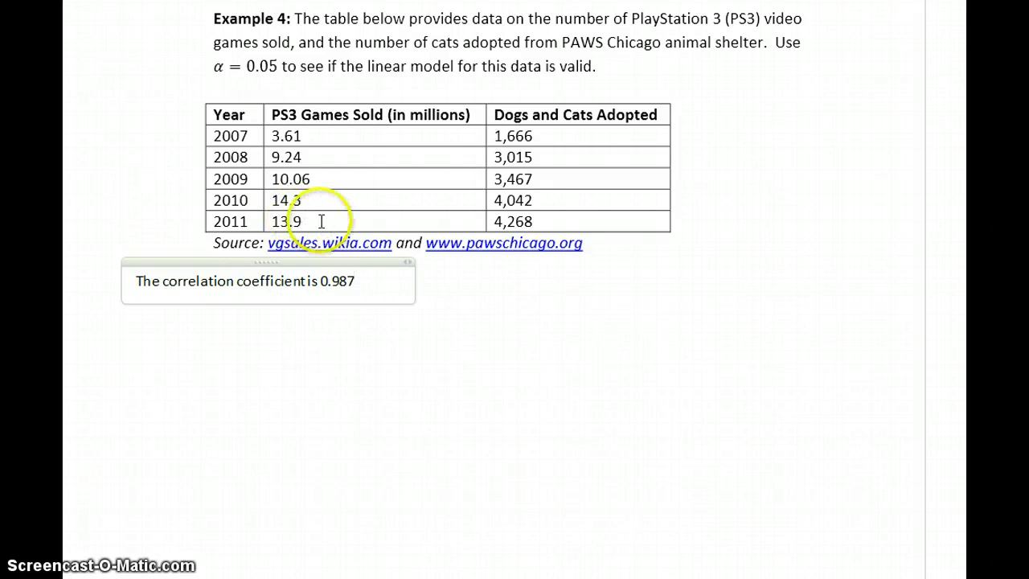
pyautogui.moveTo(415, 272); pyautogui.dragTo(855, 271)
pyautogui.write('so these two variable')
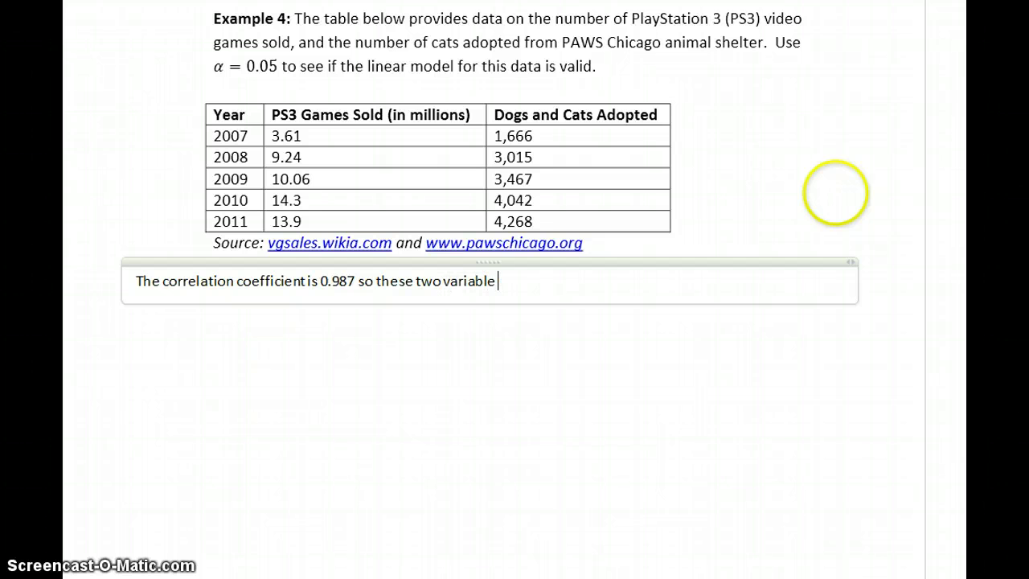
pyautogui.write('s share a strong, posi')
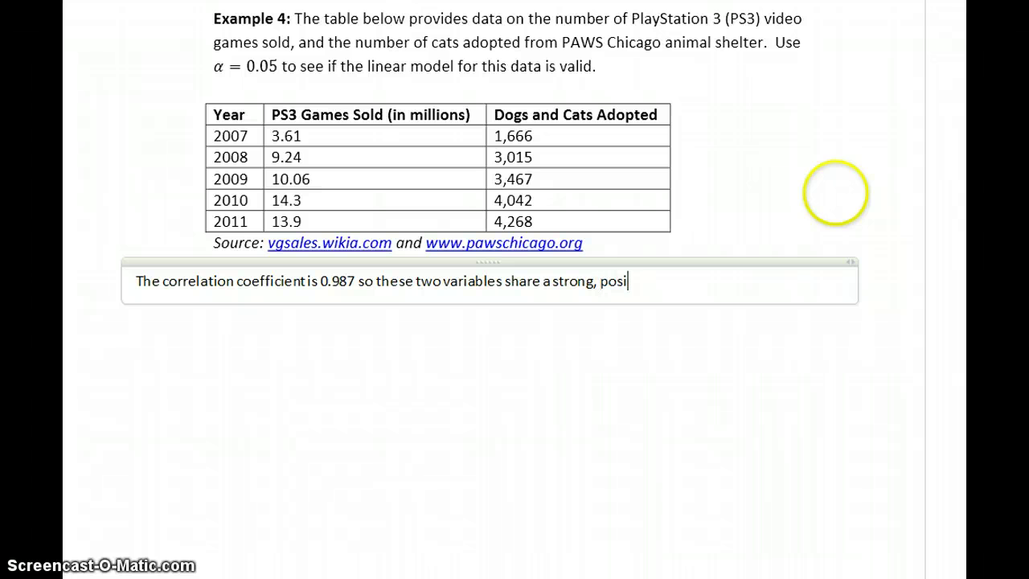
pyautogui.write('tive linear associ')
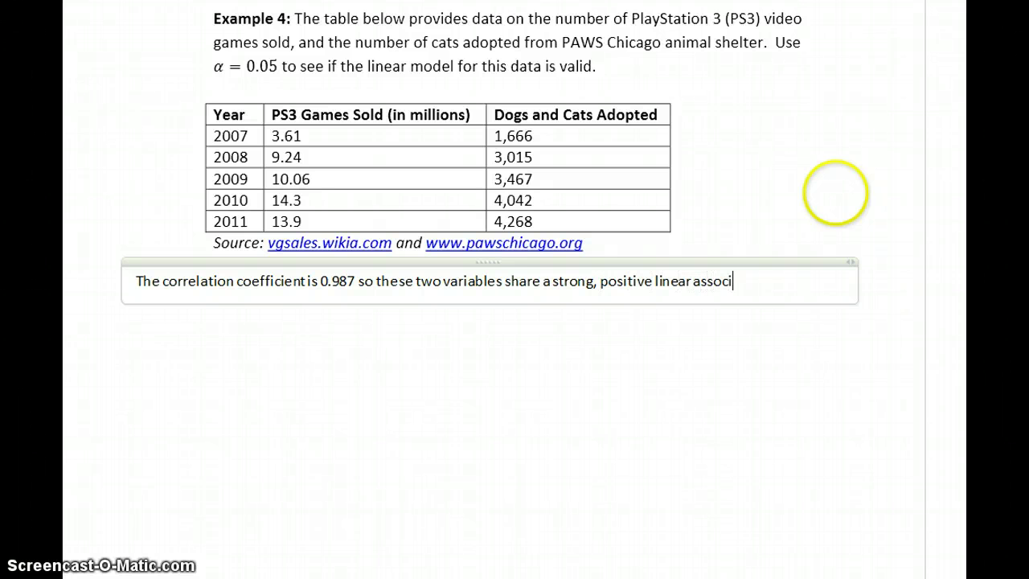
pyautogui.write('ation. We wil')
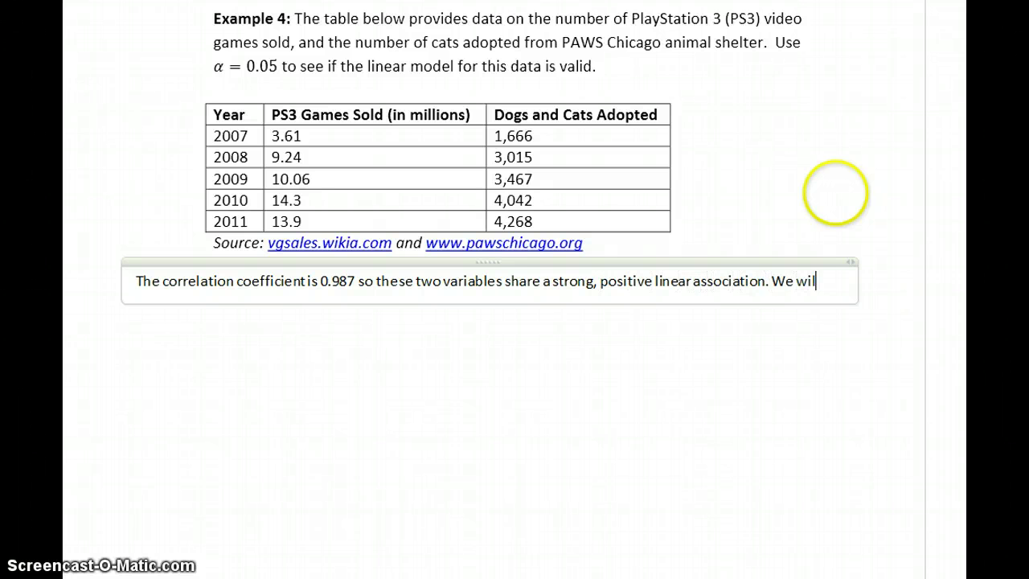
pyautogui.write('l test the claim that the two populations share a positive linear association by testing the following hypotheses:')
# - Add hypothesis equations H0: Slope = 0 and Ha: Slope > 0 on separate lines
pyautogui.press('Return')
pyautogui.hotkey('alt', '=')
pyautogui.write('H_')
pyautogui.write('0: ')
pyautogui.write('Sl')
pyautogui.write('ope = 0')
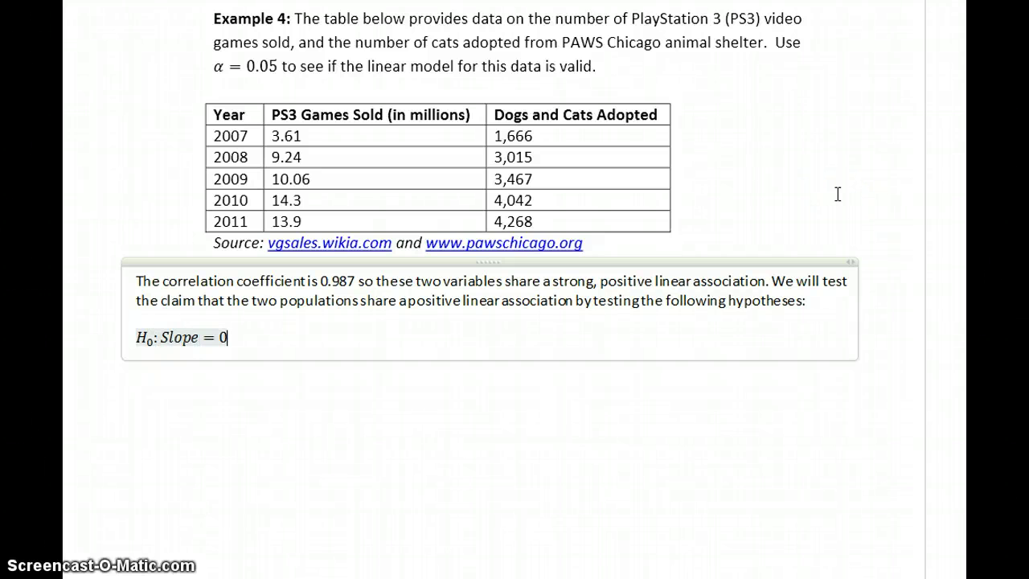
pyautogui.press('Return')
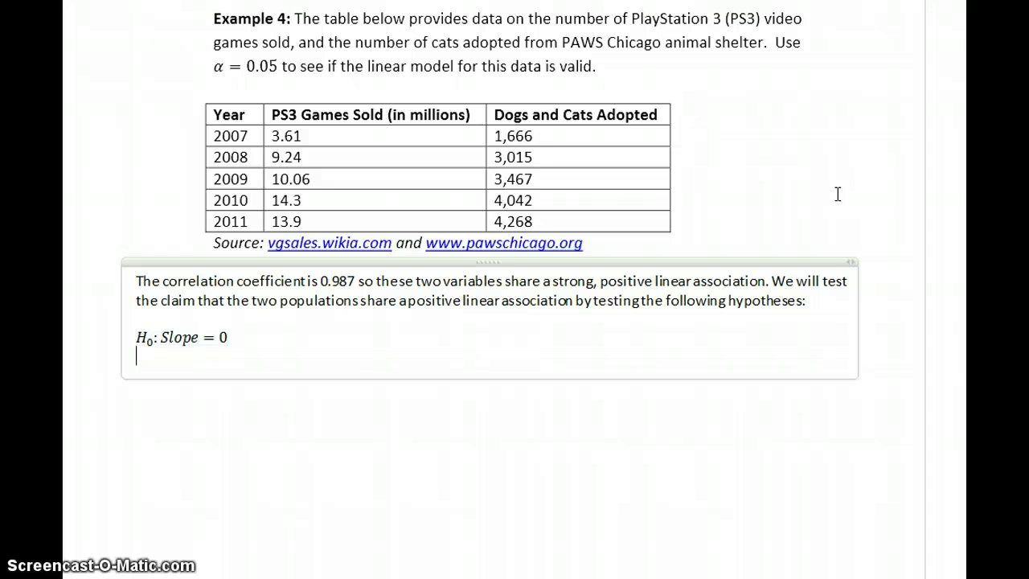
pyautogui.hotkey('alt', '=')
pyautogui.write('H_a')
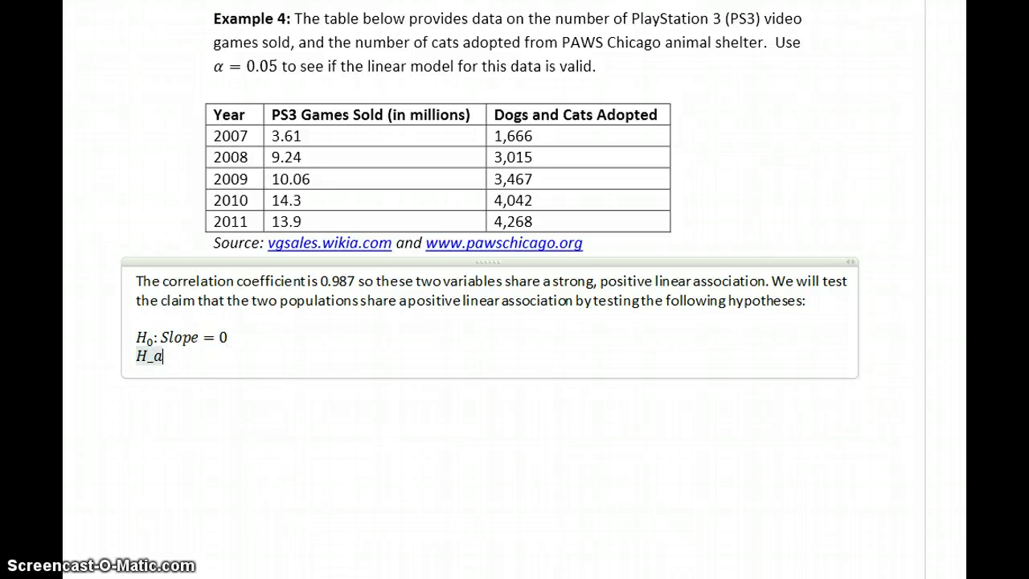
pyautogui.write(': Slope > 0')
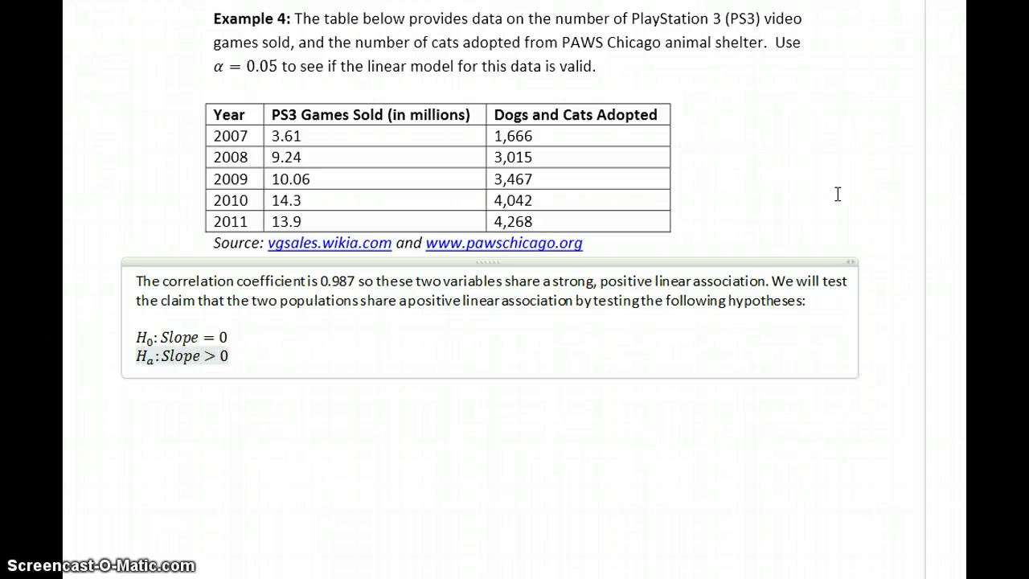
pyautogui.press('Return')
pyautogui.press('Return')
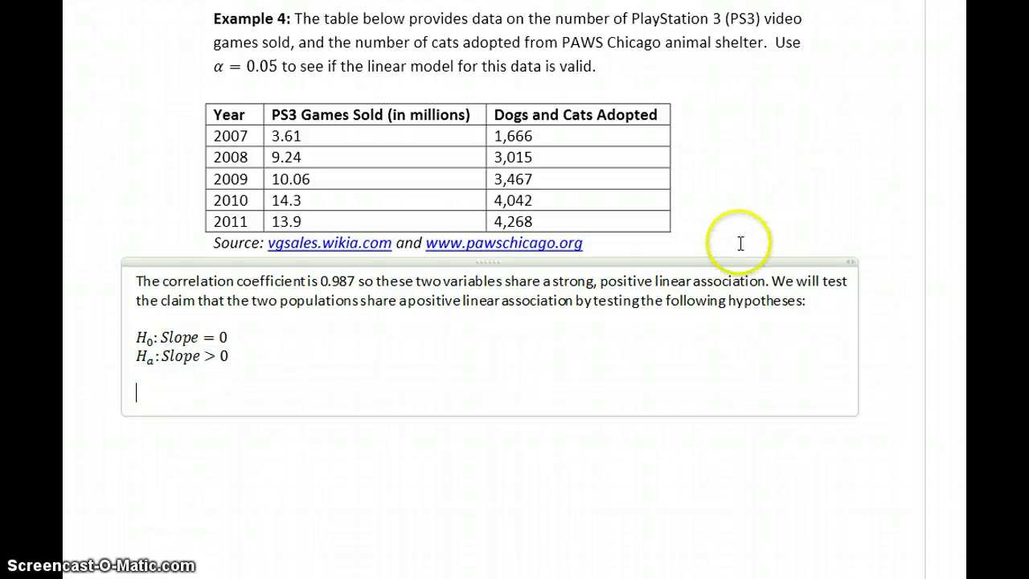
pyautogui.hotkey('alt', 'Tab')
# - Re-run the regression with alternative Slope > 0 and save the Residuals as a new column
pyautogui.click(318, 85)
pyautogui.click(306, 104)
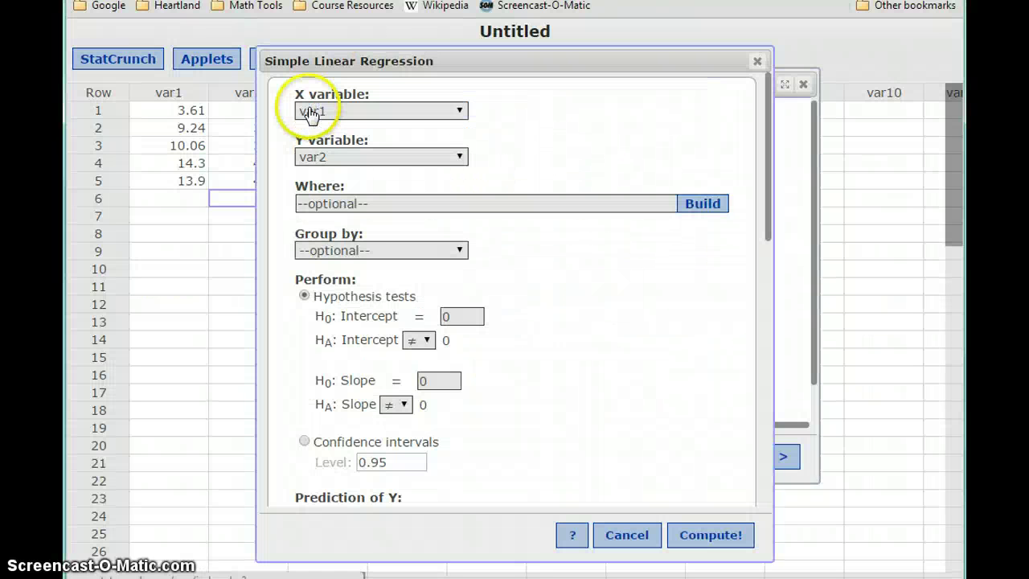
pyautogui.click(396, 404)
pyautogui.click(390, 480)
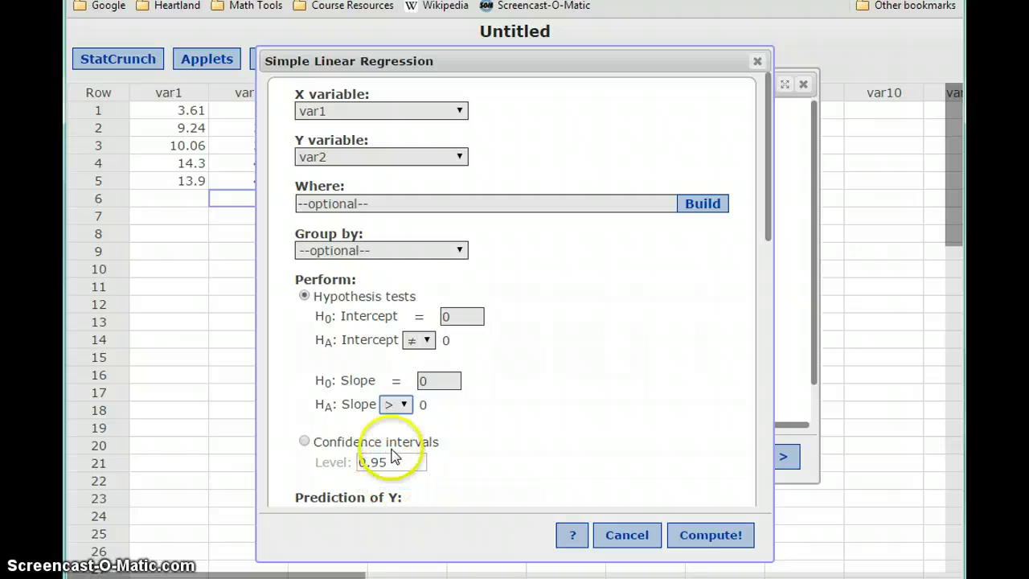
pyautogui.moveTo(769, 217); pyautogui.dragTo(758, 408)
pyautogui.click(319, 337)
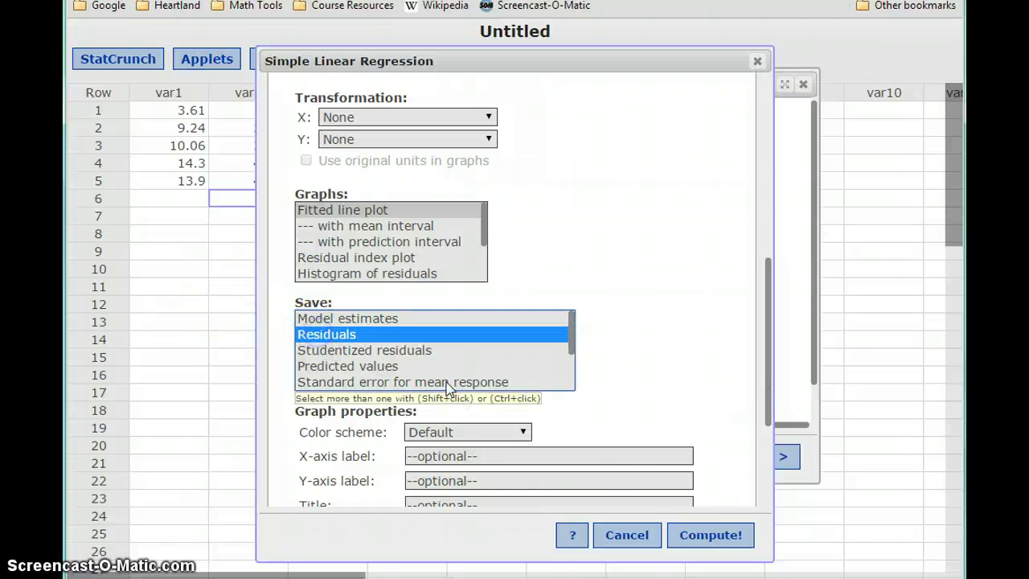
pyautogui.click(704, 537)
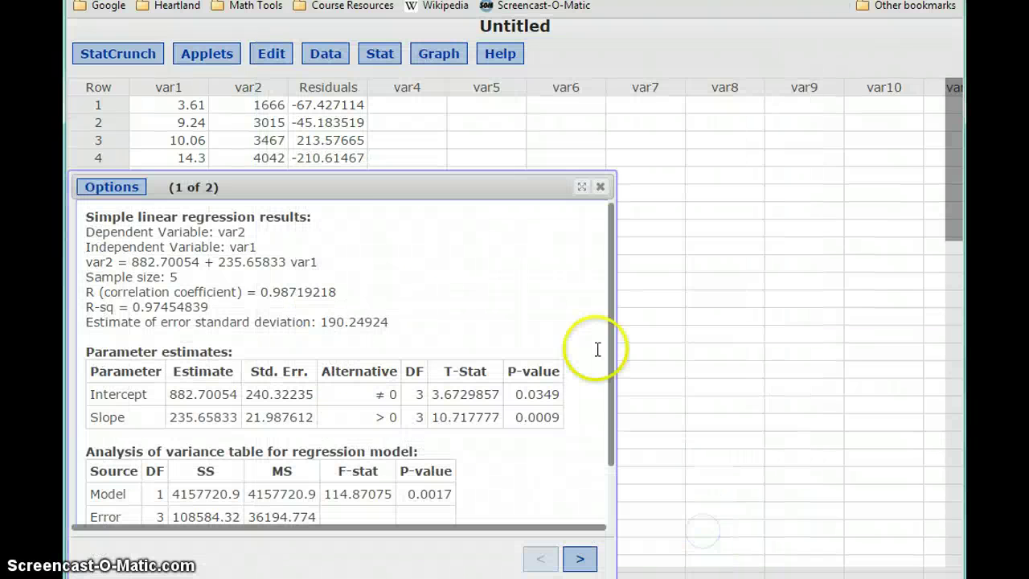
pyautogui.moveTo(409, 172); pyautogui.dragTo(712, 100)
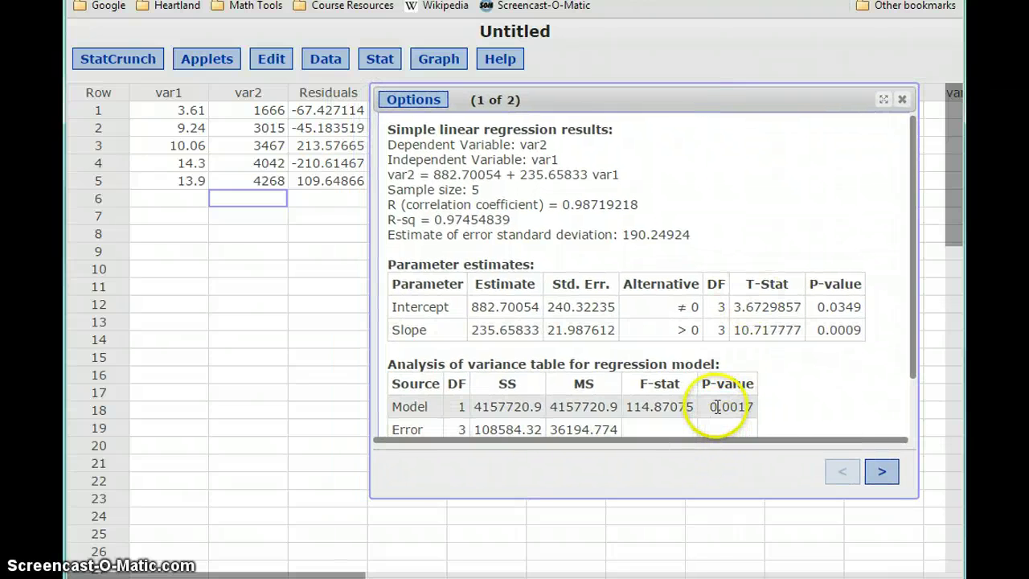
pyautogui.hotkey('alt', 'Tab')
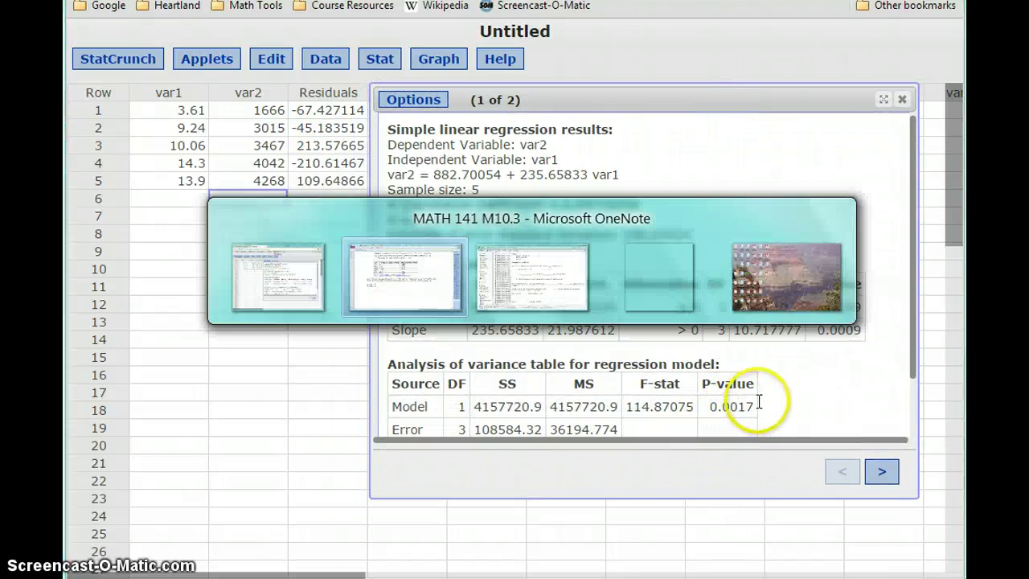
# - State that the p-value 0.0017 ≤ α = 0.05, so we reject H0
pyautogui.write('The p-value is 0.0017')
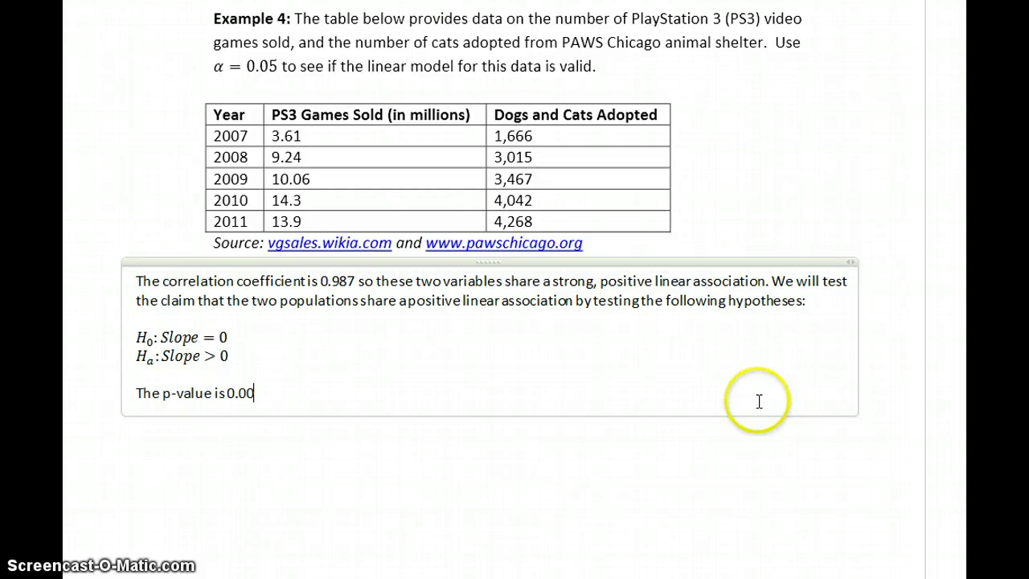
pyautogui.hotkey('alt', '=')
pyautogui.write('<=')
pyautogui.write('\\alpha =')
pyautogui.write('0.05')
pyautogui.press('Right')
pyautogui.write('so we reject the nu')
pyautogui.press('BackSpace')
pyautogui.press('BackSpace')
pyautogui.press('BackSpace')
pyautogui.press('BackSpace')
pyautogui.press('BackSpace')
pyautogui.press('BackSpace')
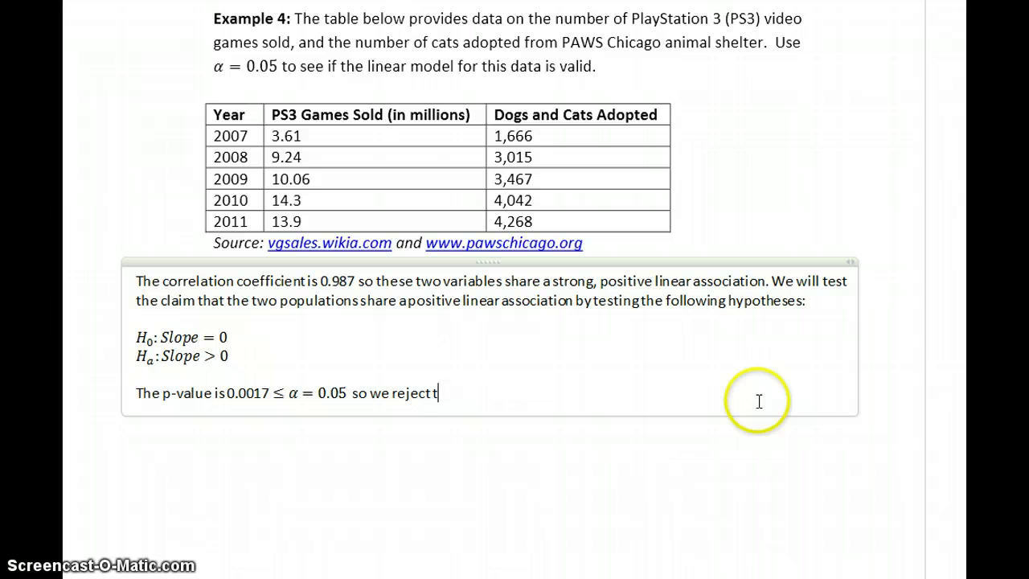
pyautogui.hotkey('alt', '=')
pyautogui.write('H_0')
pyautogui.press('Right')
# - Conclude Slope > 0 and a positive linear association, then introduce the residual normality test
pyautogui.write('and conclude that')
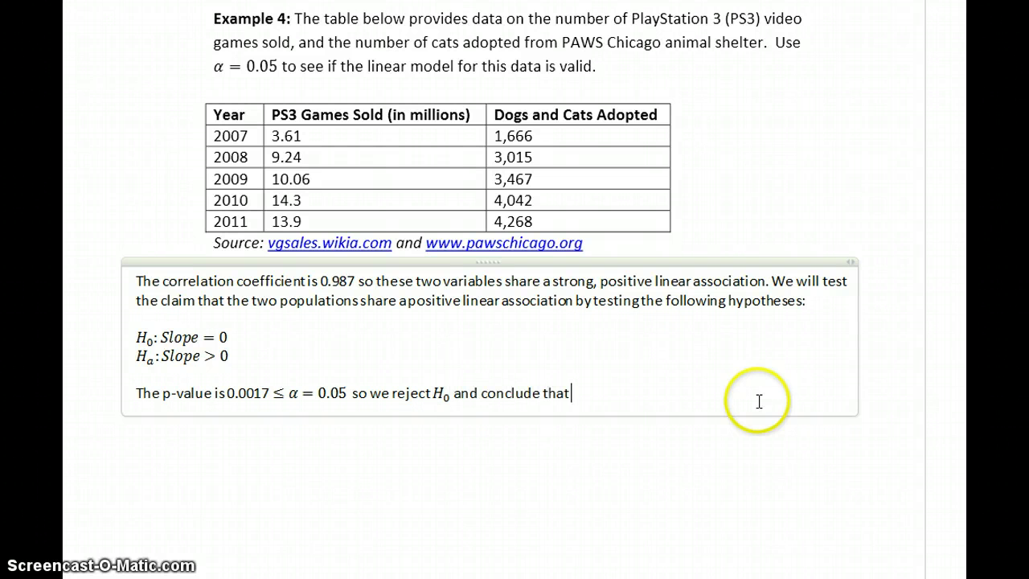
pyautogui.write(' SLope')
pyautogui.press('BackSpace')
pyautogui.write('0. Thereis')
pyautogui.press('BackSpace')
pyautogui.press('BackSpace')
pyautogui.write('is sufficent ev')
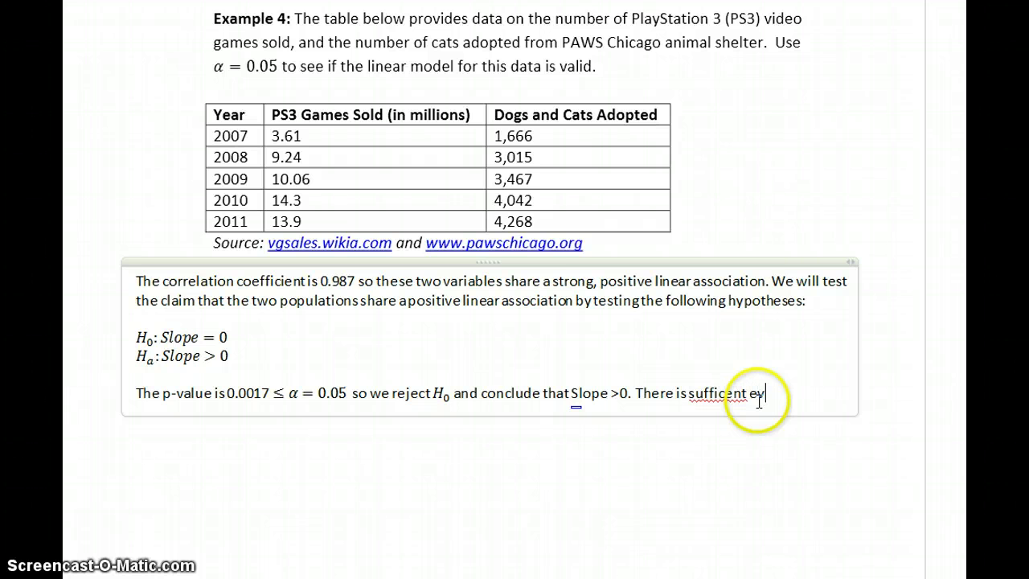
pyautogui.press('BackSpace')
pyautogui.press('BackSpace')
pyautogui.press('BackSpace')
pyautogui.press('BackSpace')
pyautogui.press('BackSpace')
pyautogui.press('BackSpace')
pyautogui.write('ient')
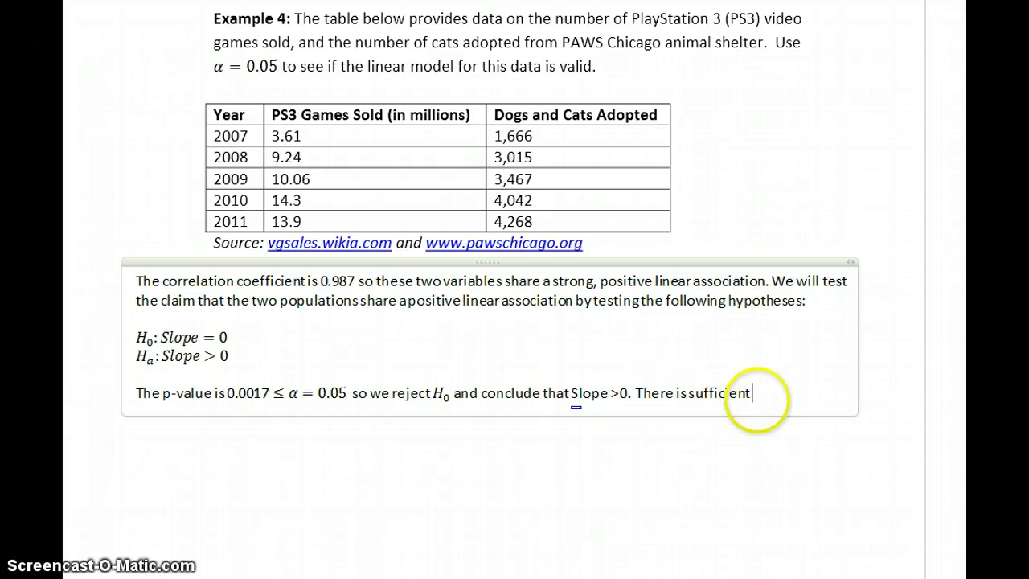
pyautogui.write(' evidence to conclud')
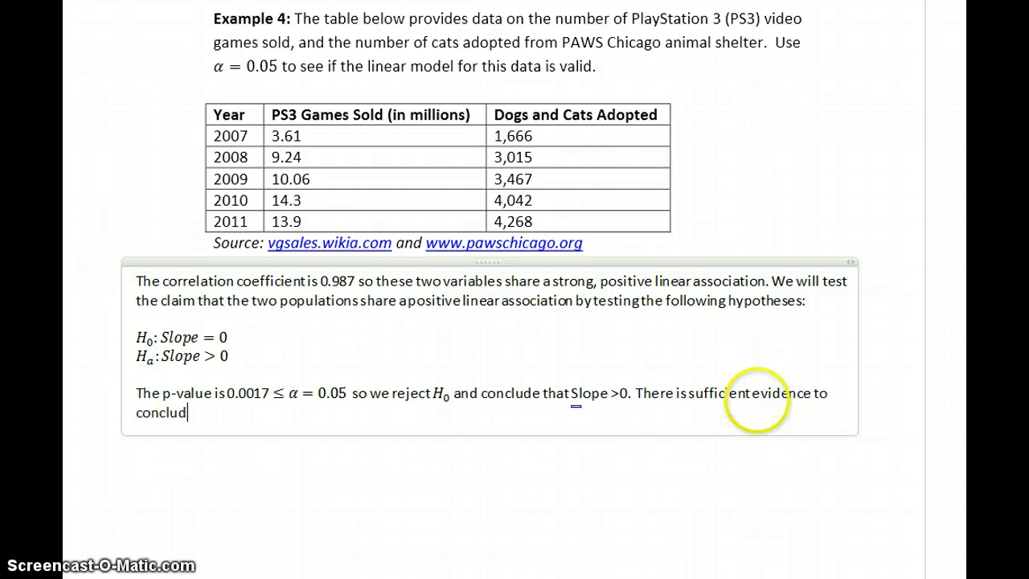
pyautogui.write('e that these 2 populat')
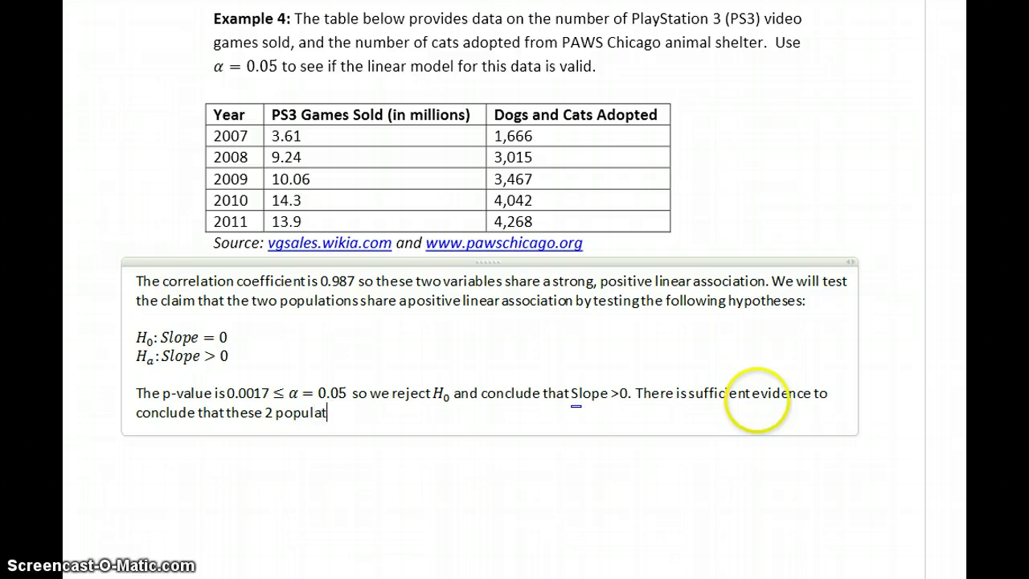
pyautogui.write('ions share a posti')
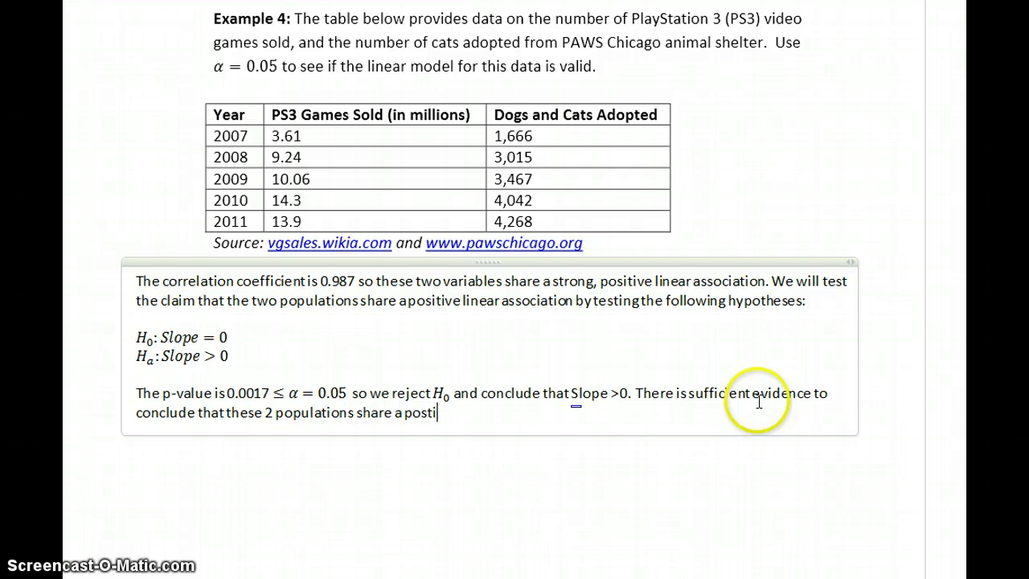
pyautogui.press('BackSpace')
pyautogui.press('BackSpace')
pyautogui.write('itive,')
pyautogui.press('BackSpace')
pyautogui.write('linear association')
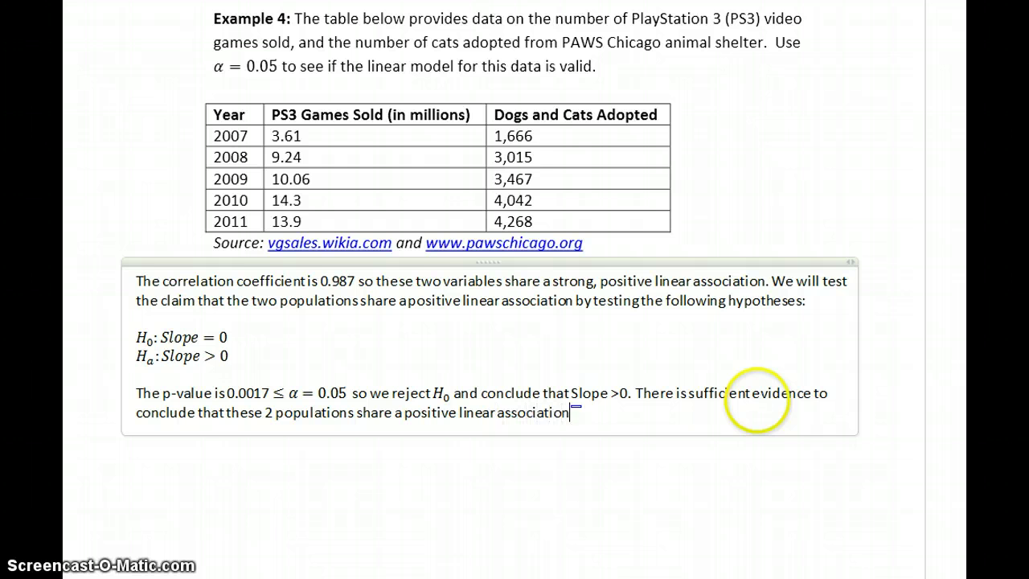
pyautogui.write(". Next we'll test the claim that the residuals come ")
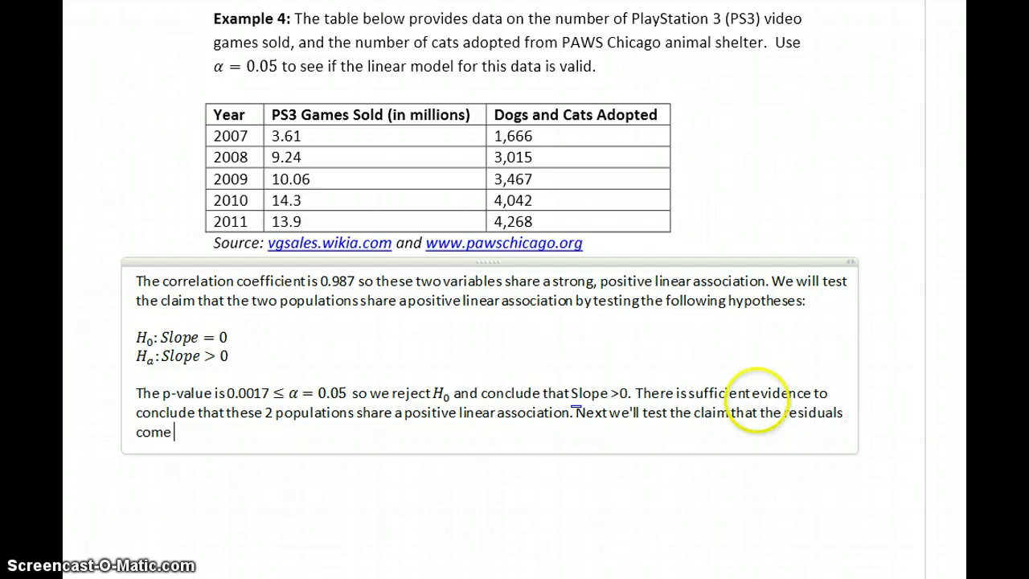
pyautogui.write('from a norma')
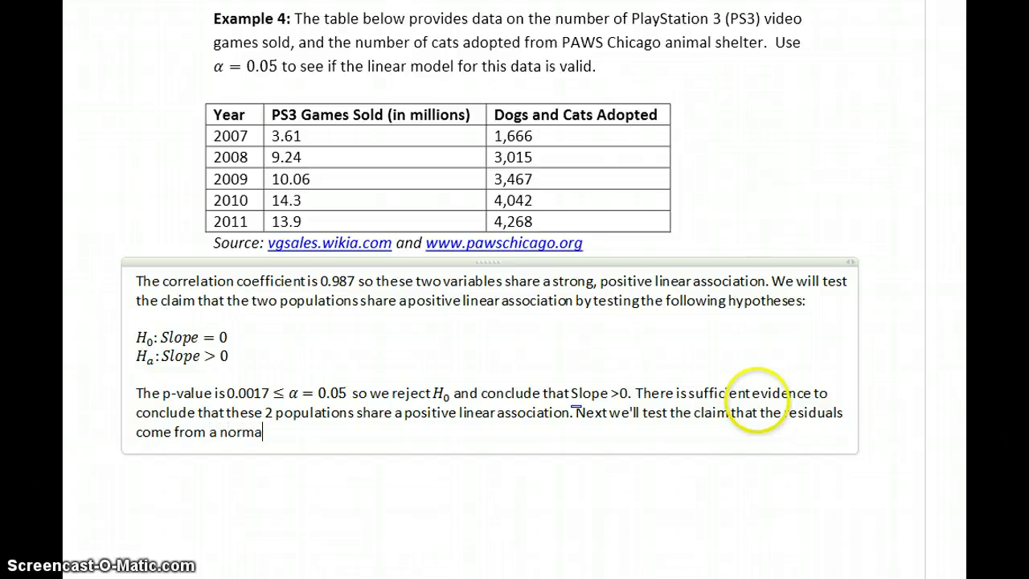
pyautogui.write('lly distributed pop')
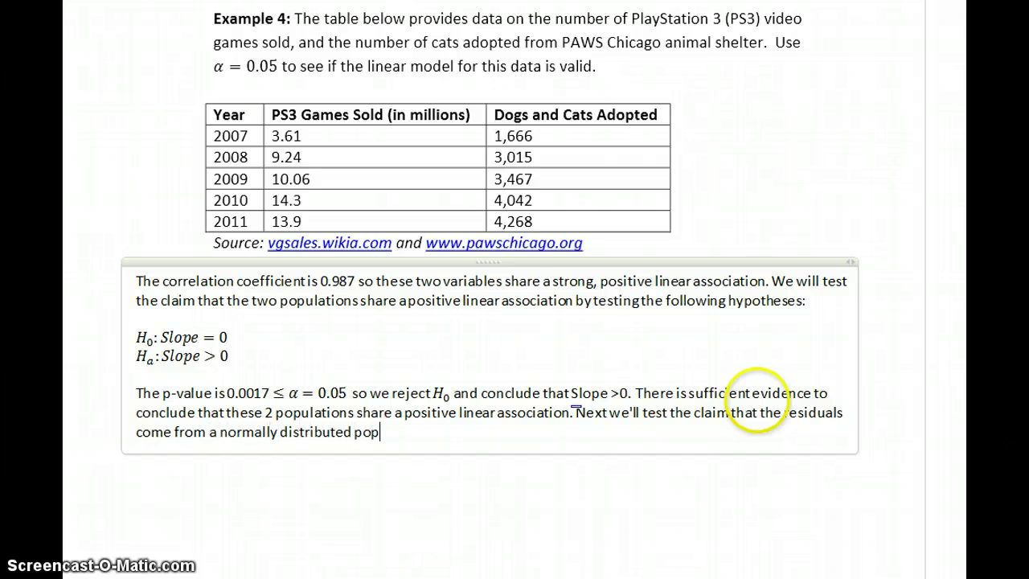
pyautogui.write('ulation by testing the foll')
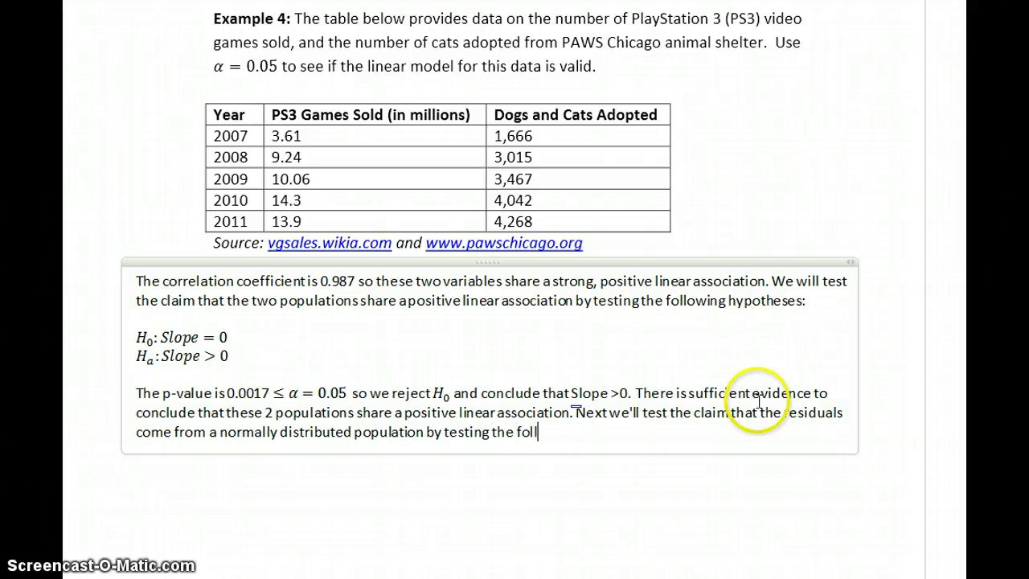
pyautogui.write('owing hypothese')
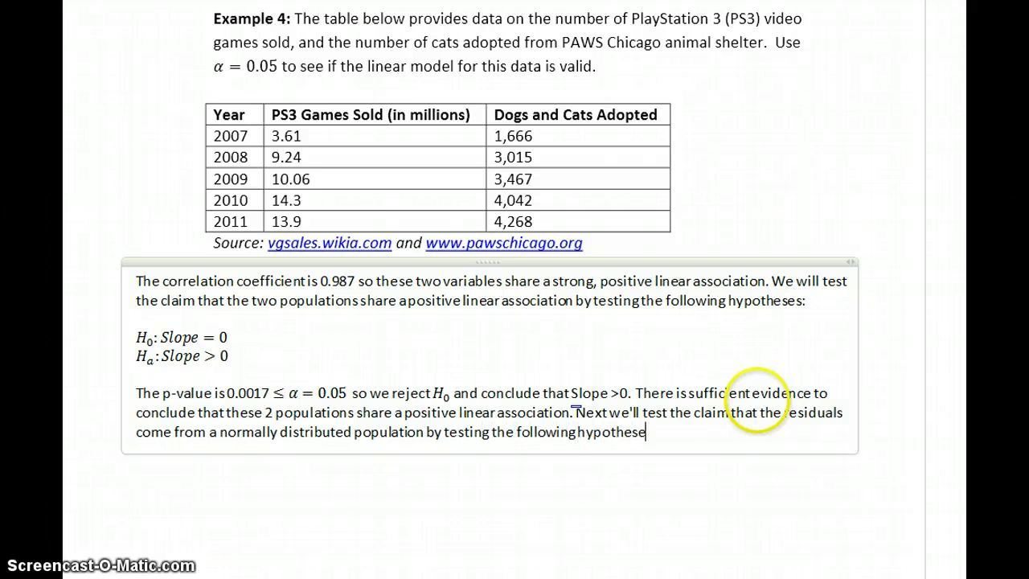
pyautogui.write('s:')
# - Add an 'Include hypotheses' placeholder line followed by a blank line
pyautogui.press('Return')
pyautogui.press('Return')
pyautogui.write('Include hypothese')
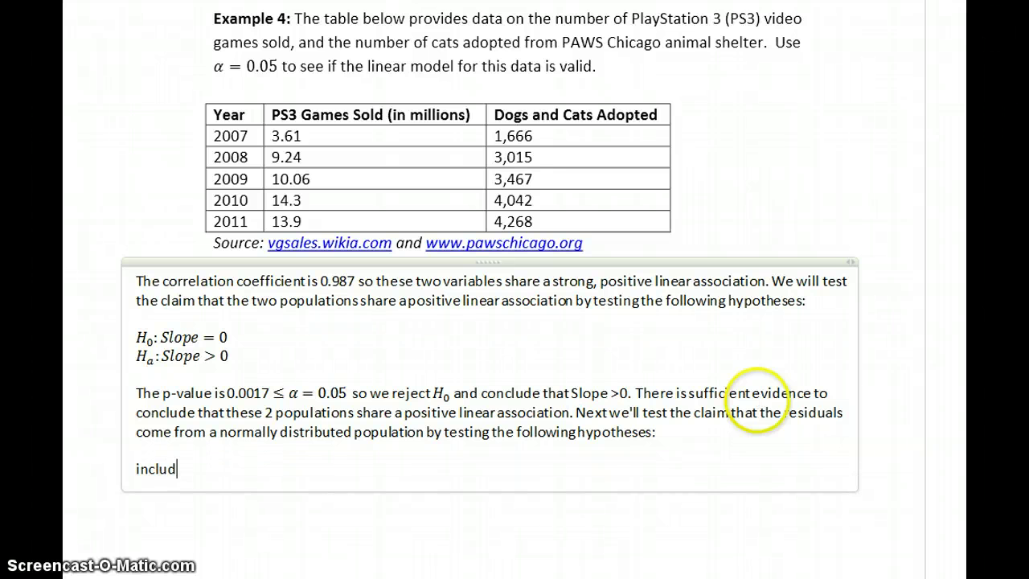
pyautogui.write('s')
pyautogui.press('Return')
pyautogui.press('Return')
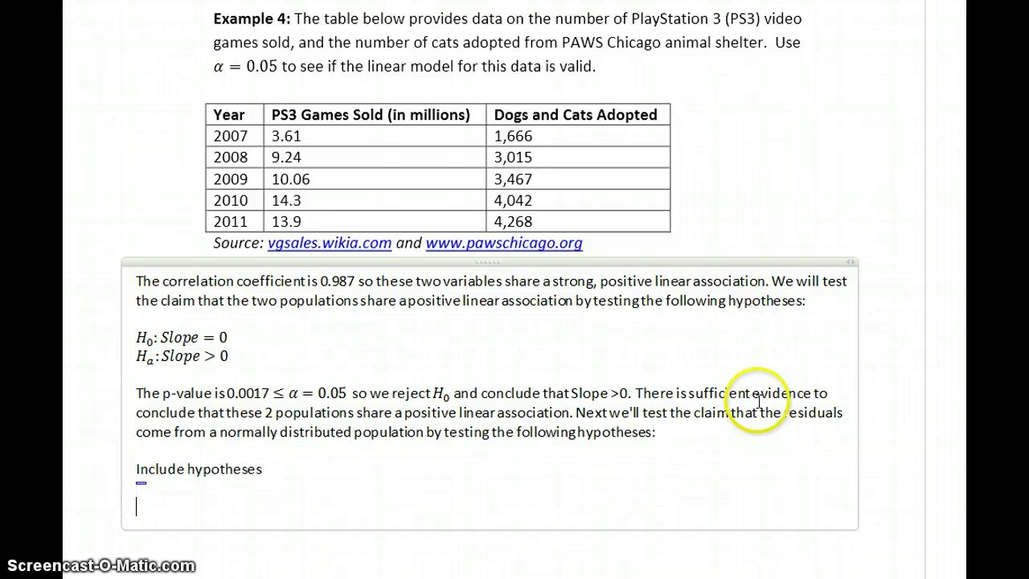
pyautogui.scroll(-5, 491, 290)
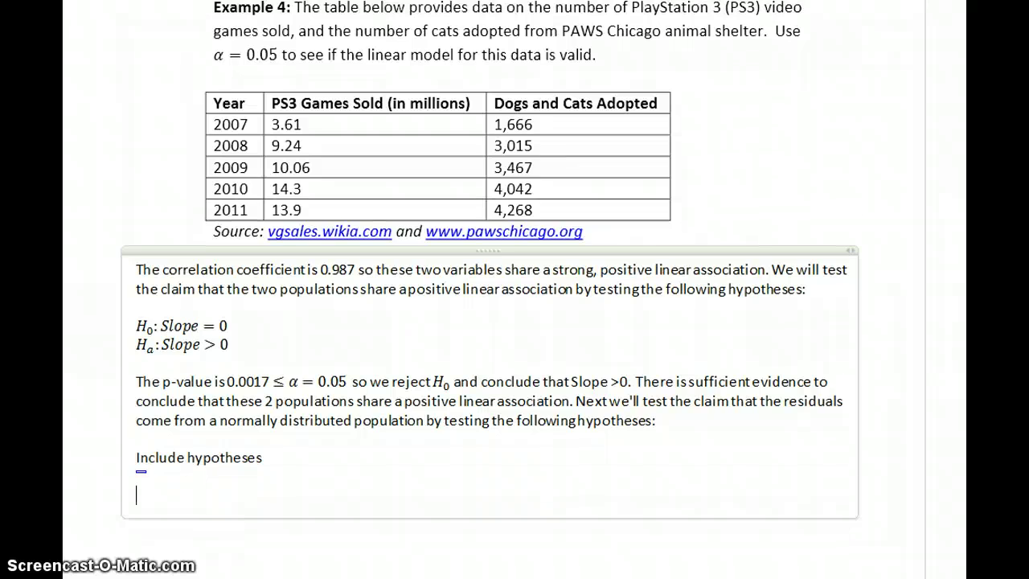
pyautogui.hotkey('alt', 'Tab')
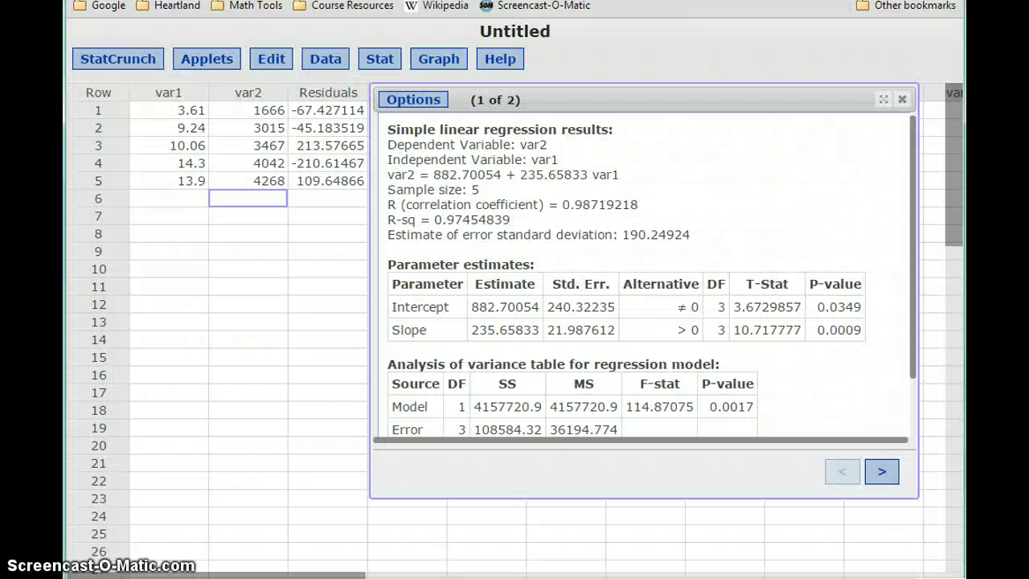
# - Run a Normality Test on the Residuals column, getting a Shapiro-Wilk P-value of 0.8803
pyautogui.click(384, 64)
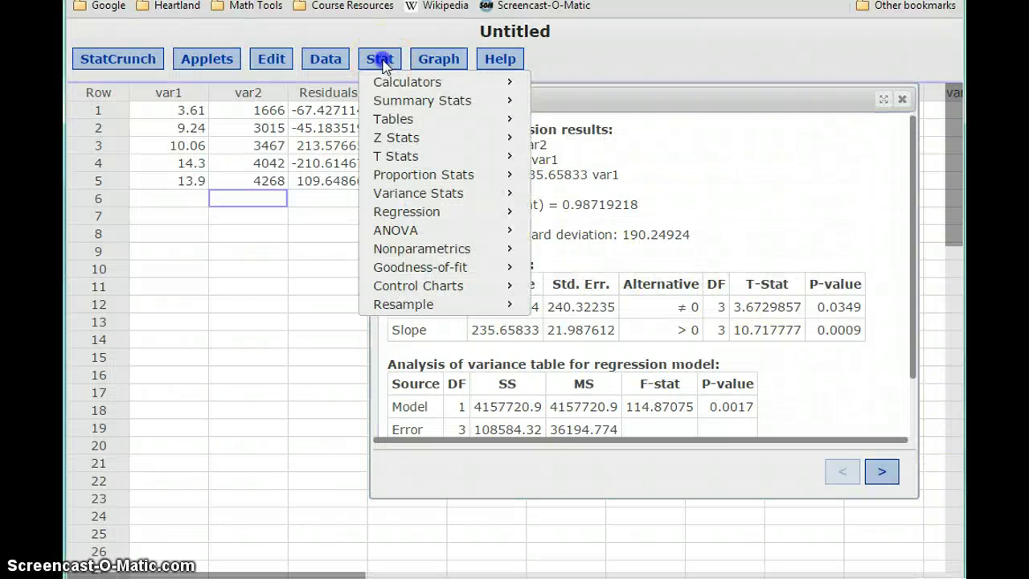
pyautogui.moveTo(438, 267)
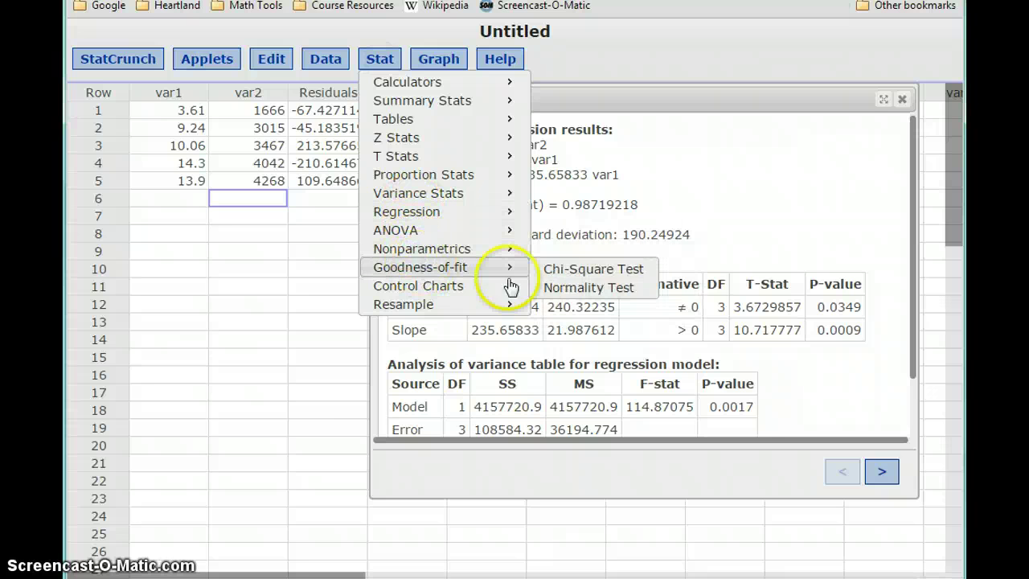
pyautogui.click(603, 290)
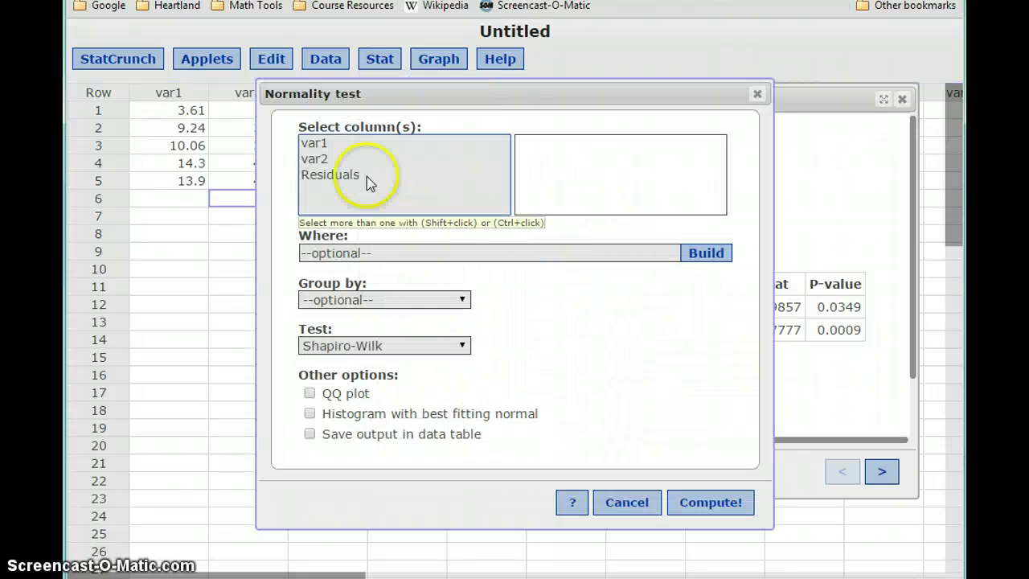
pyautogui.click(330, 174)
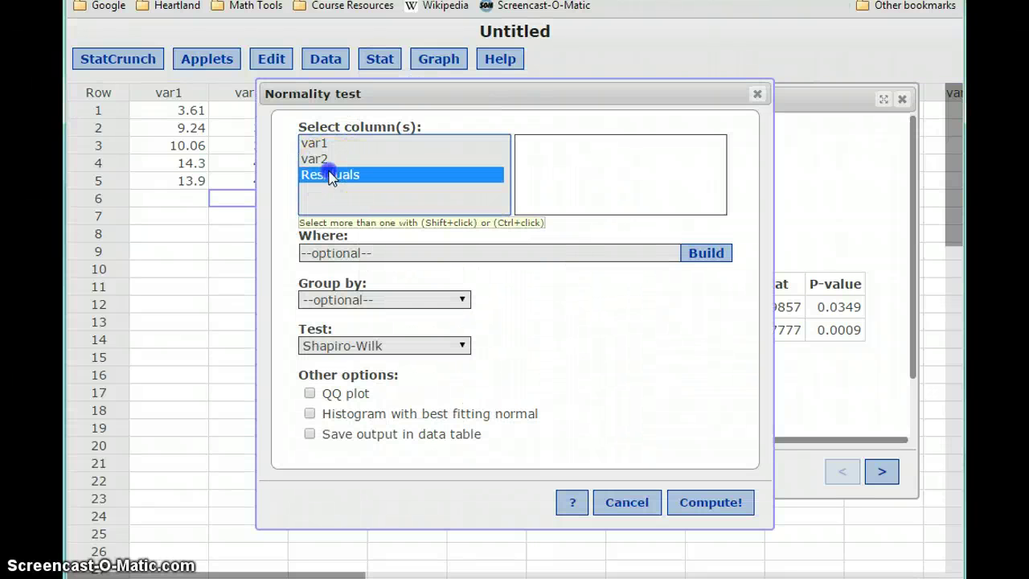
pyautogui.click(697, 502)
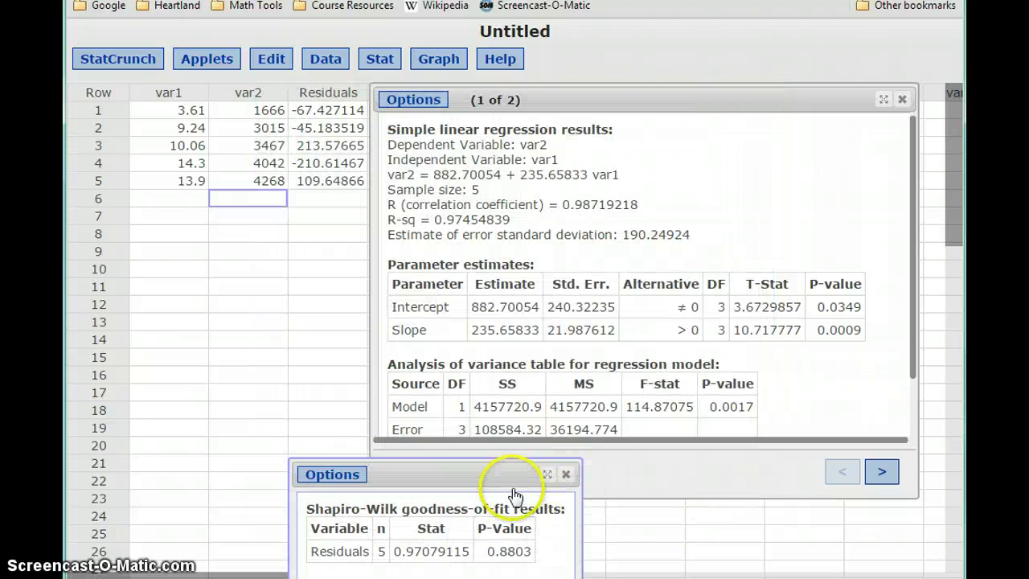
pyautogui.moveTo(433, 478); pyautogui.dragTo(355, 294)
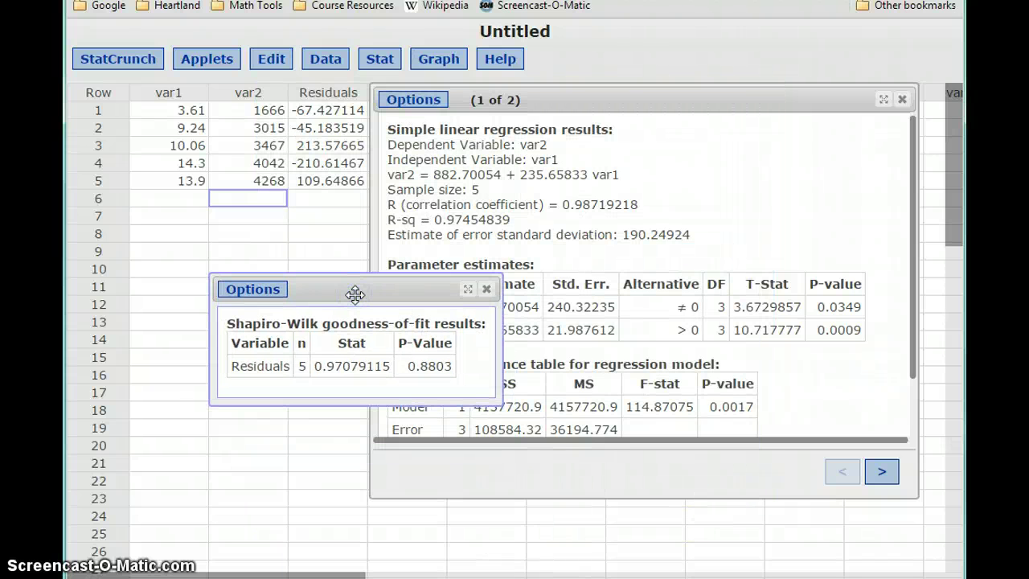
pyautogui.hotkey('alt', 'Tab')
# - State that the p-value 0.8803 > α = 0.05 using an inline equation
pyautogui.write('The p')
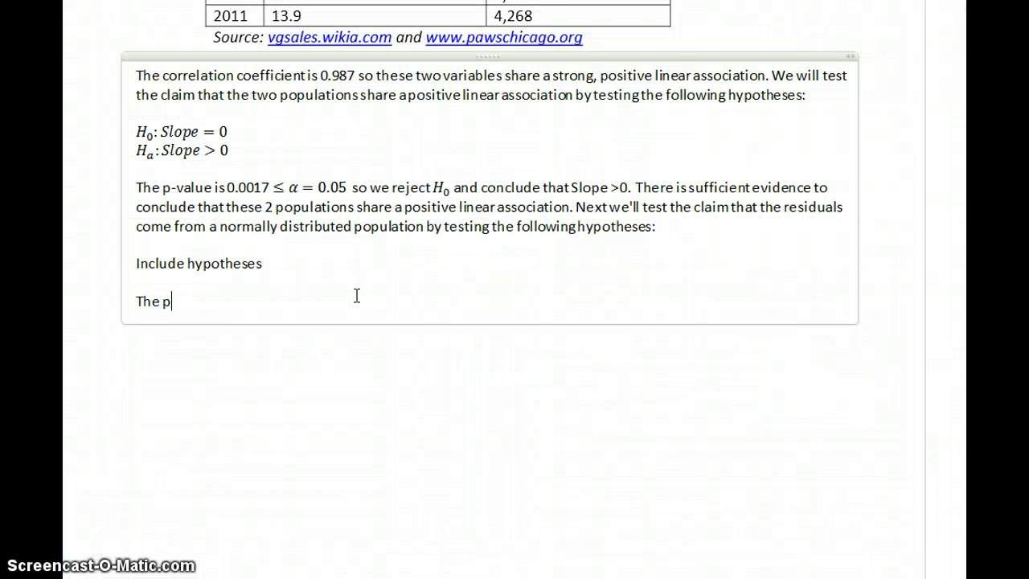
pyautogui.write('-value is 0.8803')
pyautogui.hotkey('alt', '=')
pyautogui.write('>\\al')
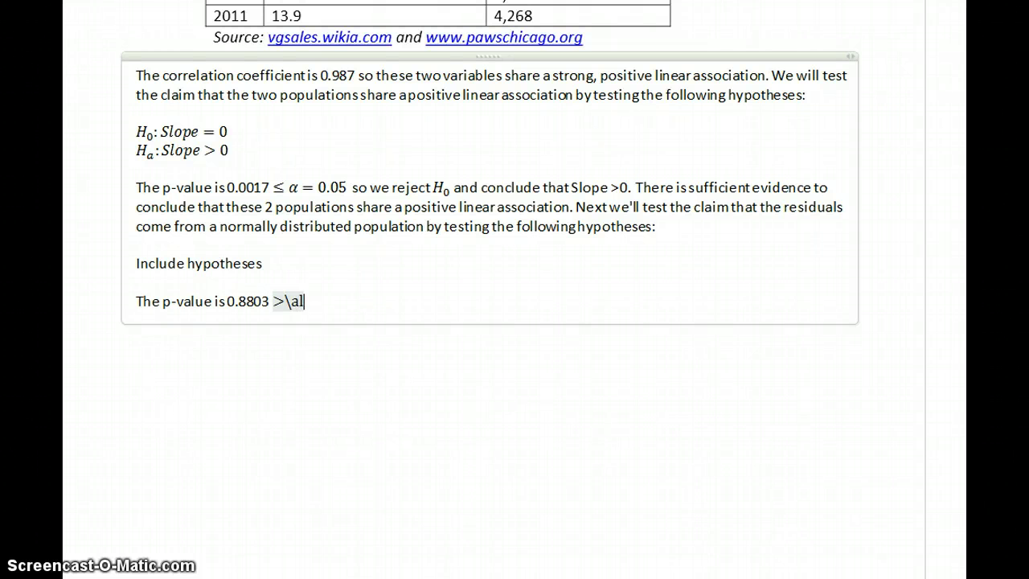
pyautogui.write('pha =0')
pyautogui.press('BackSpace')
pyautogui.write('0.05')
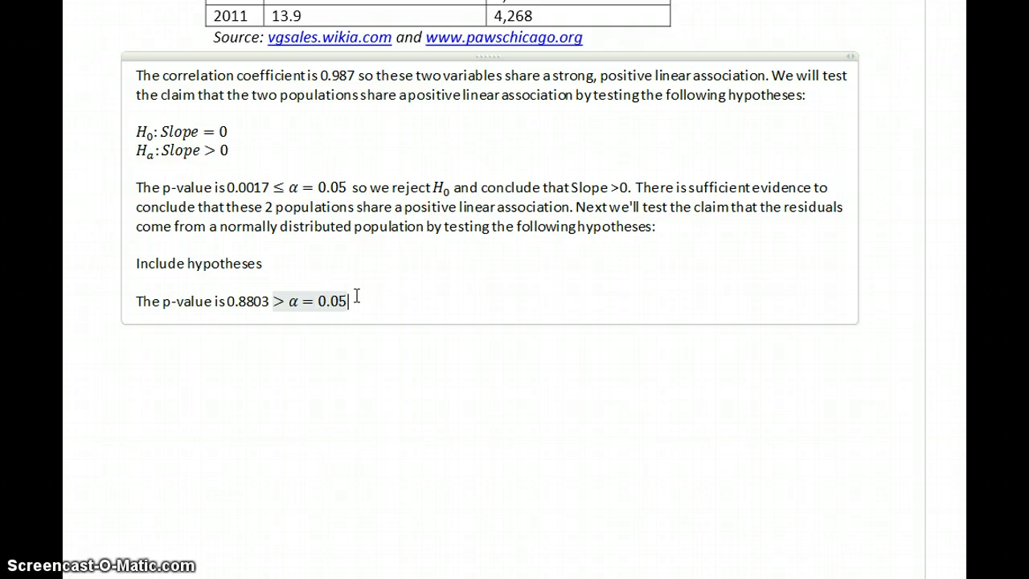
pyautogui.press('Right')
# - Conclude we fail to reject H0, so the residuals come from a normally distributed population
pyautogui.write('so we fail')
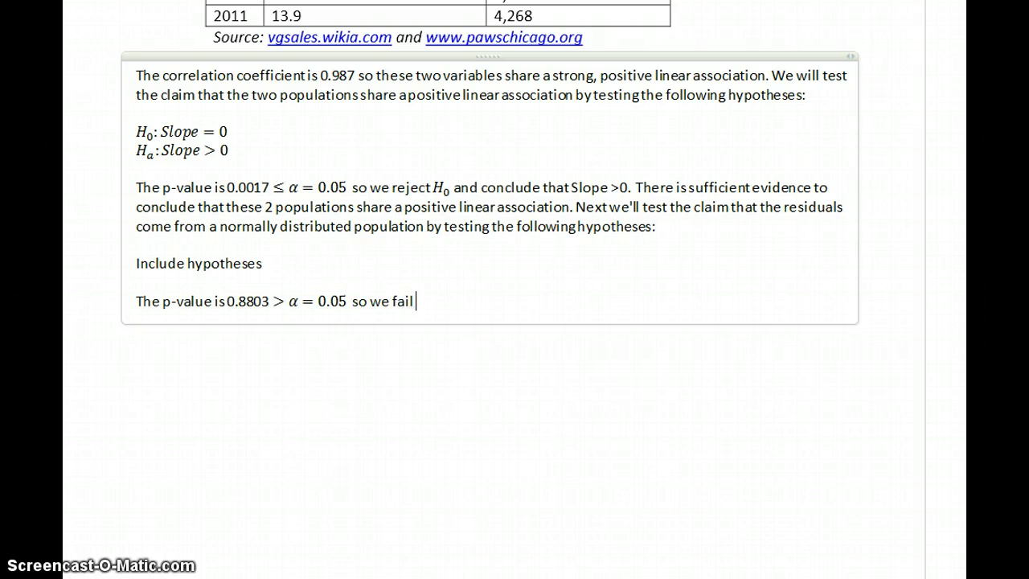
pyautogui.write(' to reject')
pyautogui.hotkey('alt', '=')
pyautogui.write('H_0')
pyautogui.press('Right')
pyautogui.write('and conc')
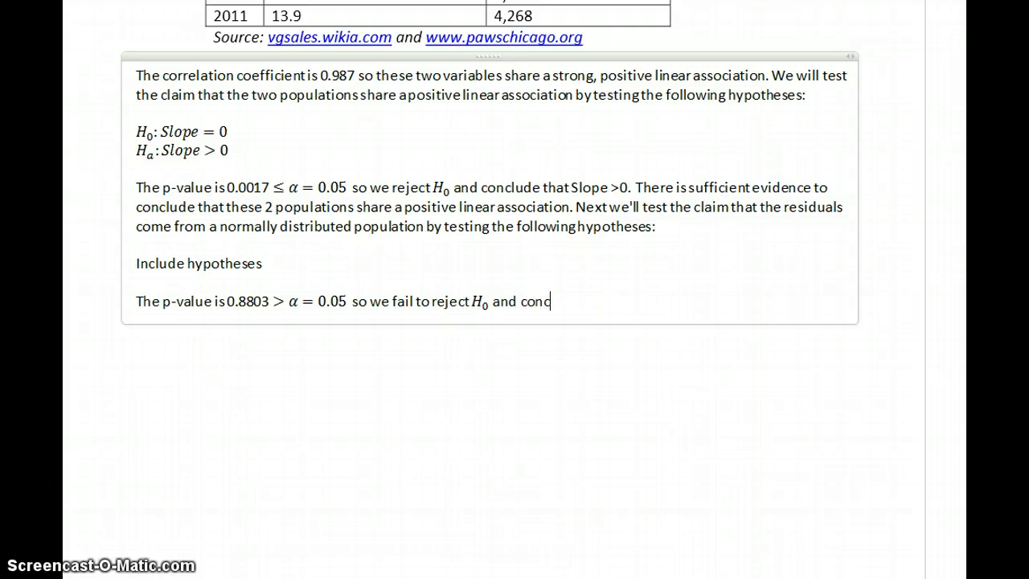
pyautogui.write('lude that ou')
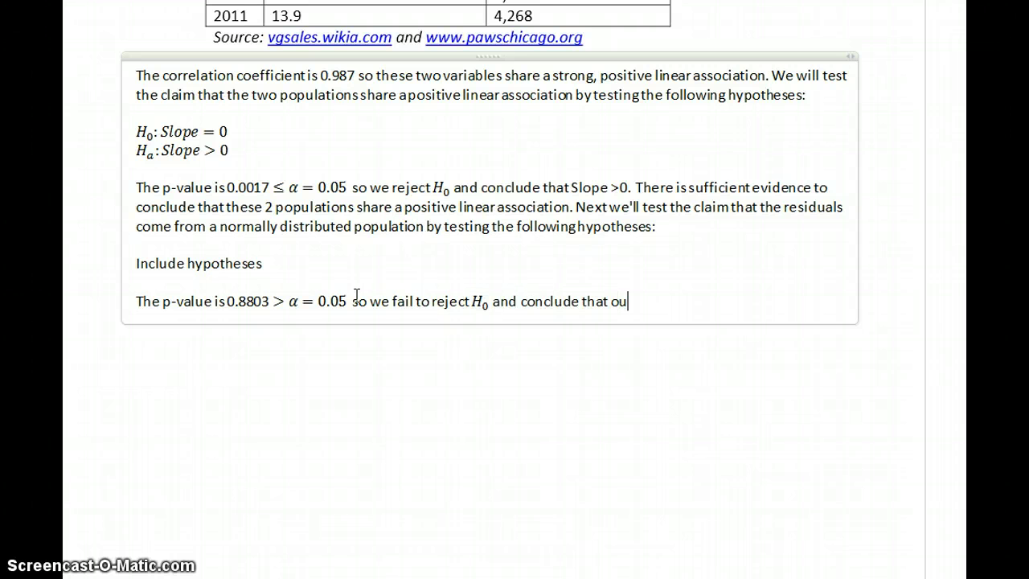
pyautogui.write('r residuals co')
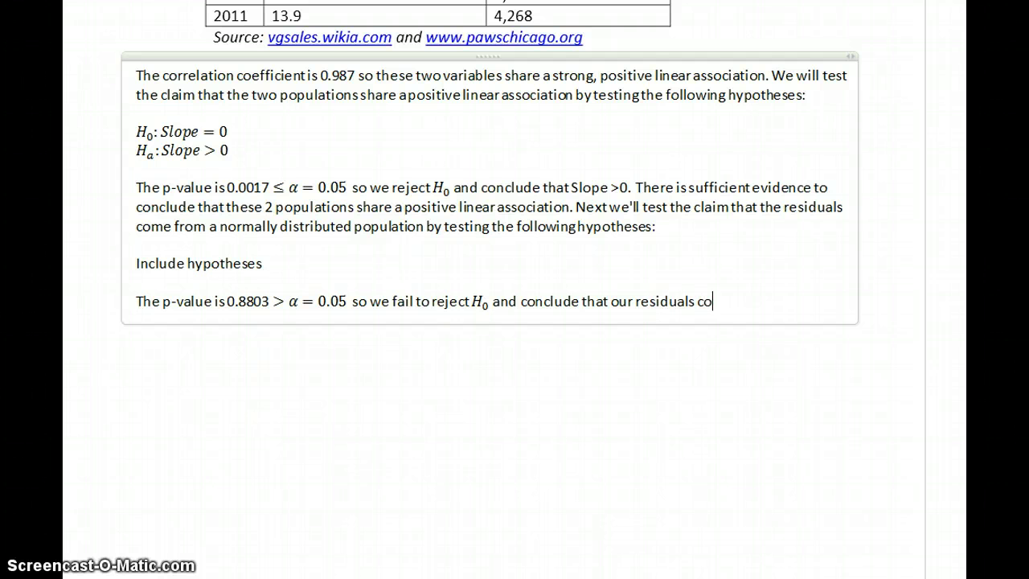
pyautogui.write('me from a normally distributed population.')
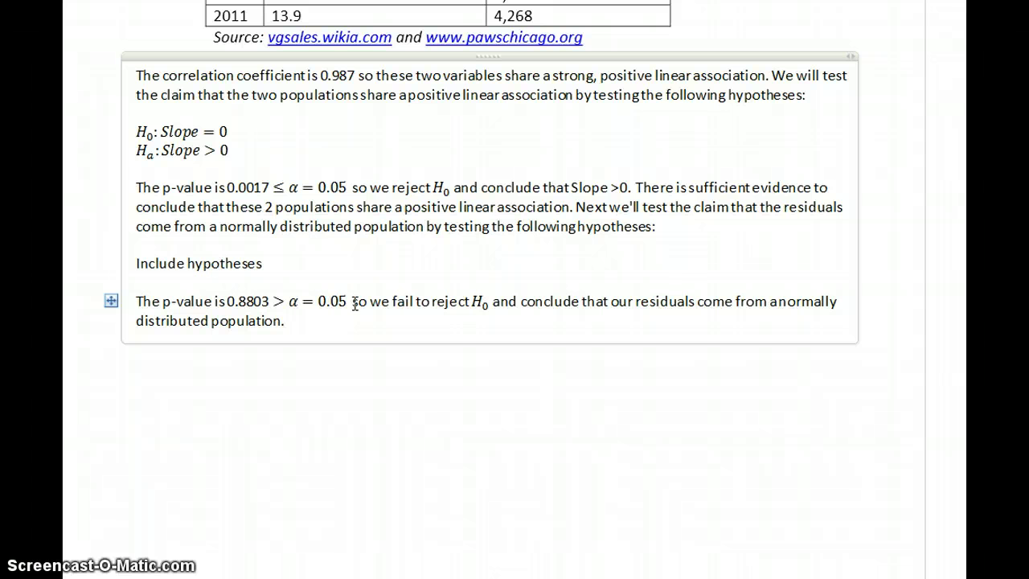
pyautogui.press('Return')
pyautogui.write('Sin')
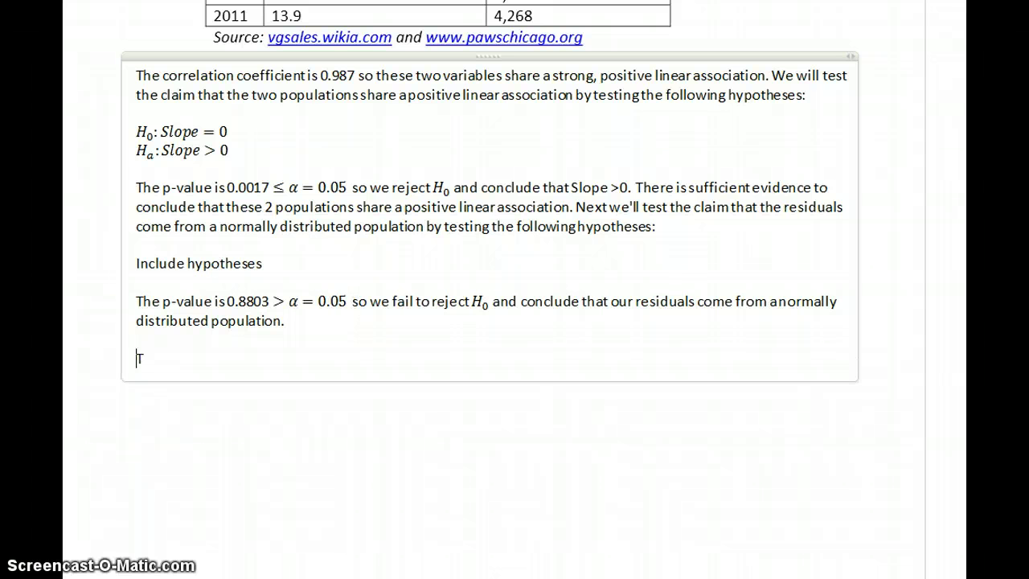
pyautogui.write('ce both conditions are met')
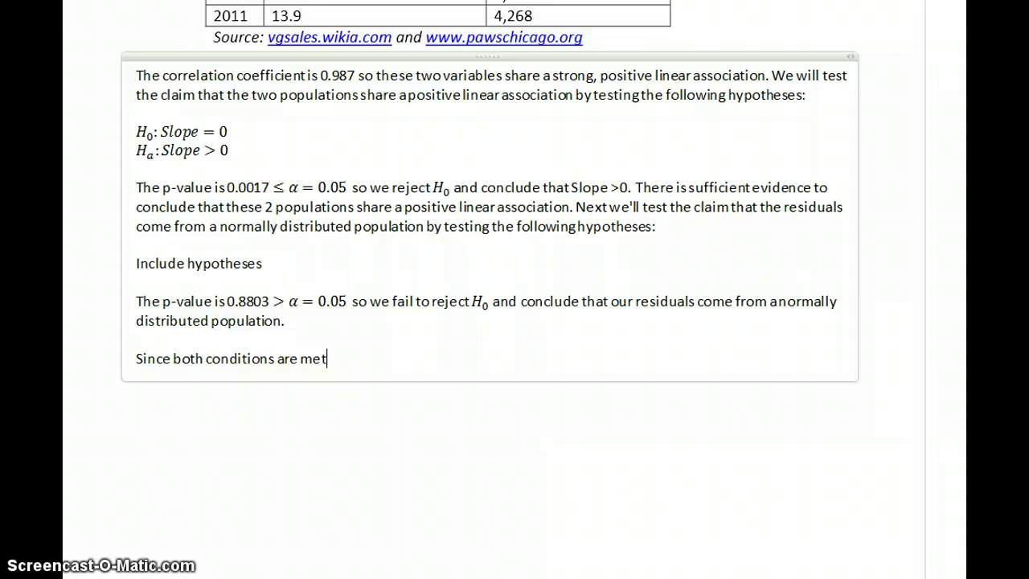
# - Write that the linear model y = 882.7 + 235.7x is valid for accurate predictions about unknown values
pyautogui.write('our linear')
pyautogui.write('el,')
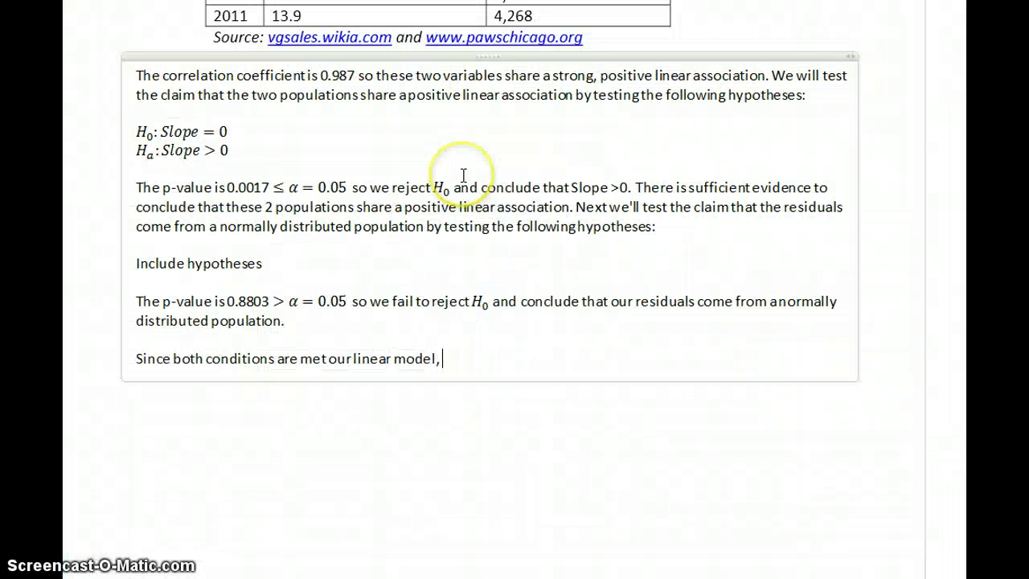
pyautogui.write('y = 882.7 +')
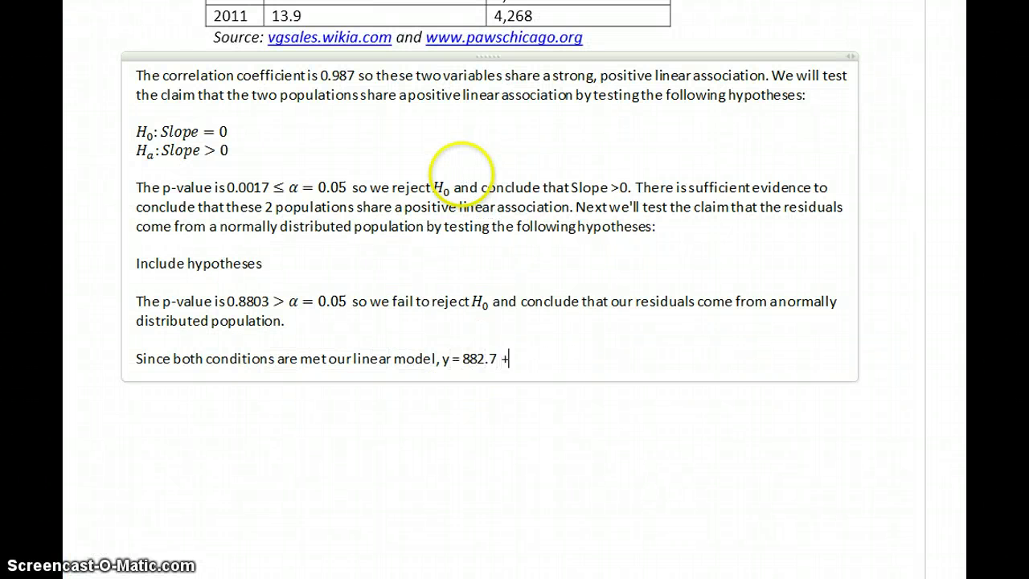
pyautogui.hotkey('alt', 'Tab')
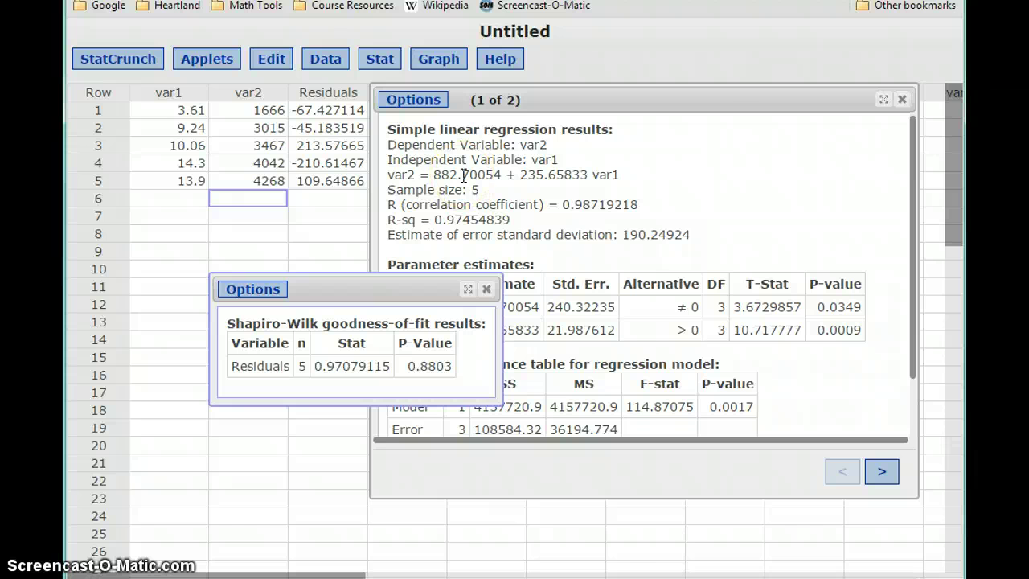
pyautogui.hotkey('alt', 'Tab')
pyautogui.write('2')
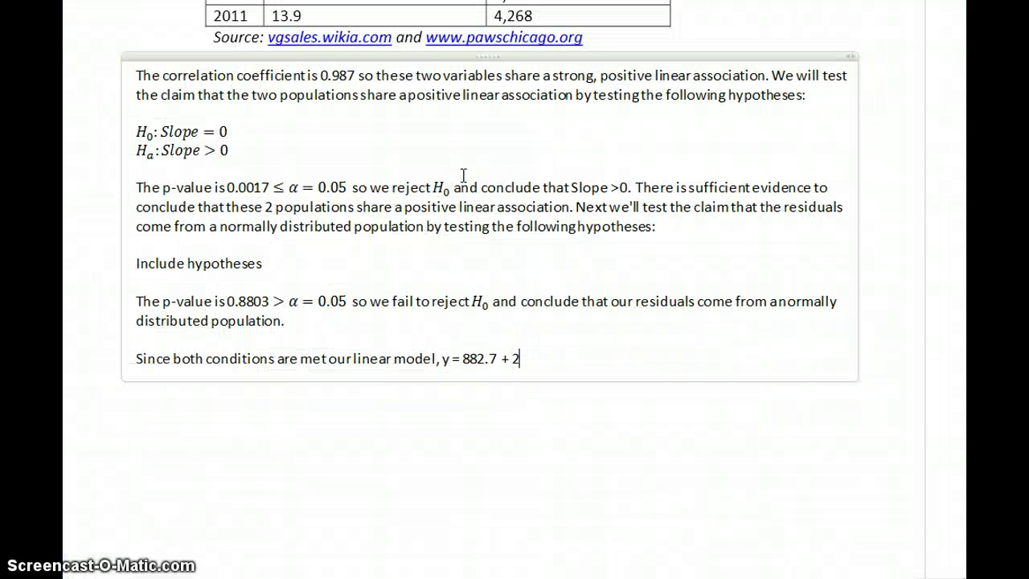
pyautogui.write('35.7x, is valid and')
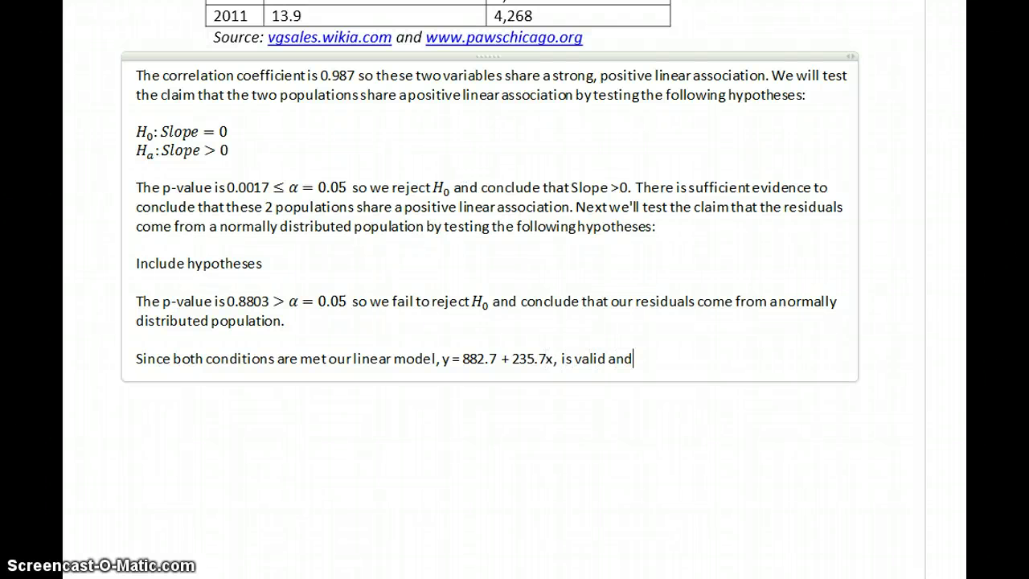
pyautogui.write(' can be used to ')
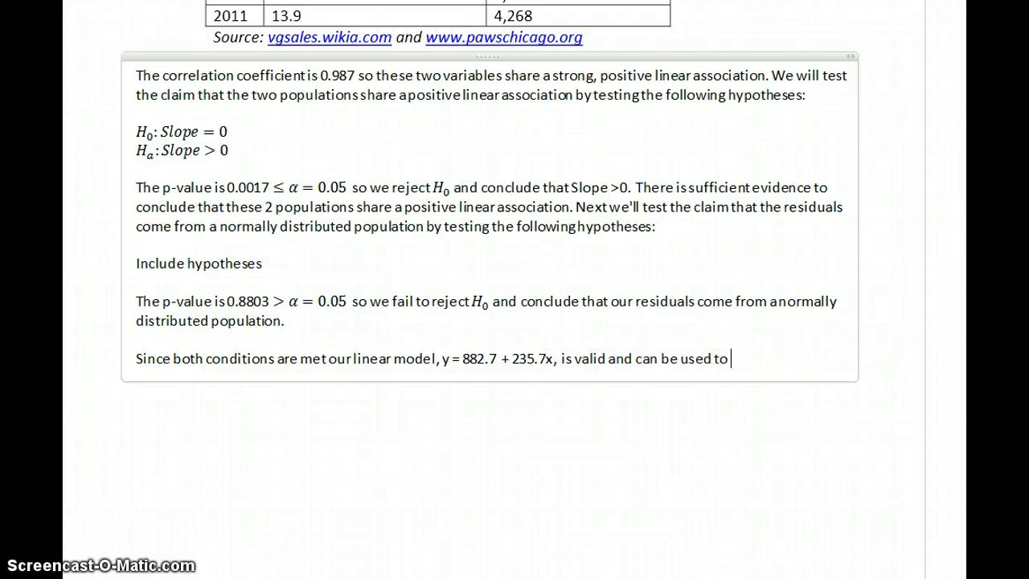
pyautogui.write('maek ac')
pyautogui.press('BackSpace')
pyautogui.press('BackSpace')
pyautogui.press('BackSpace')
pyautogui.press('Left')
pyautogui.press('BackSpace')
pyautogui.write('ke accurate pr')
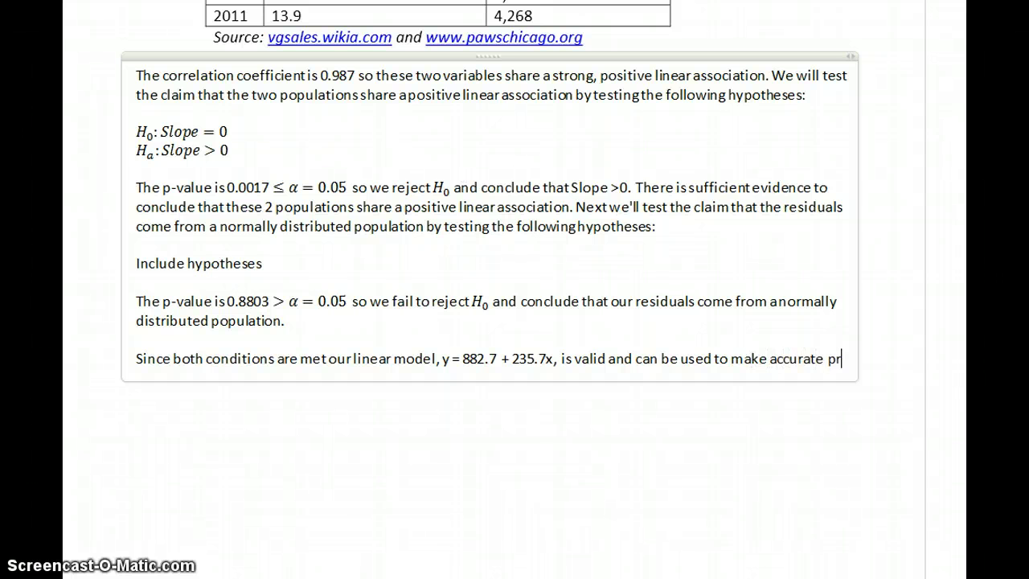
pyautogui.write('edictions about ')
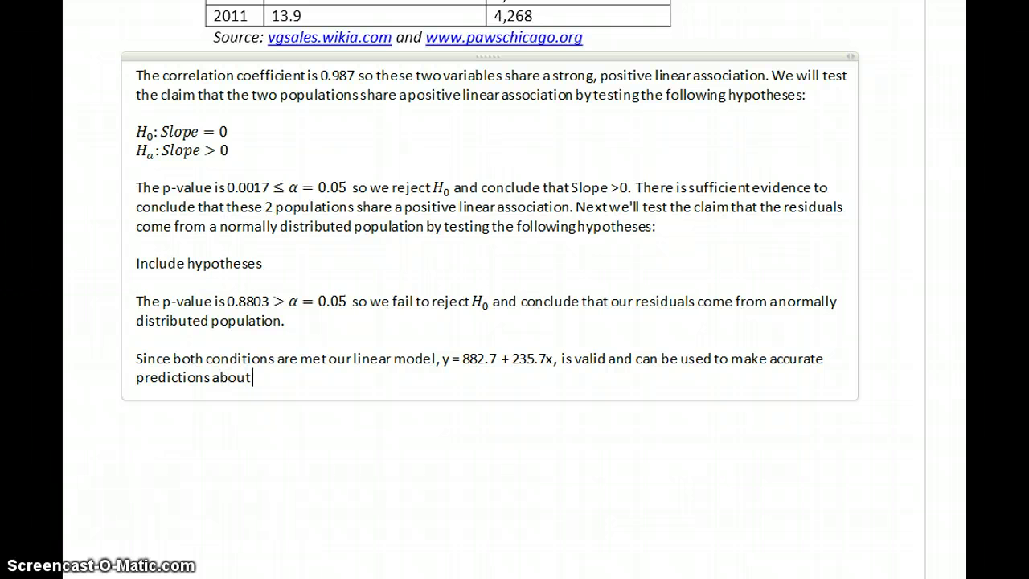
pyautogui.write('future or unkno')
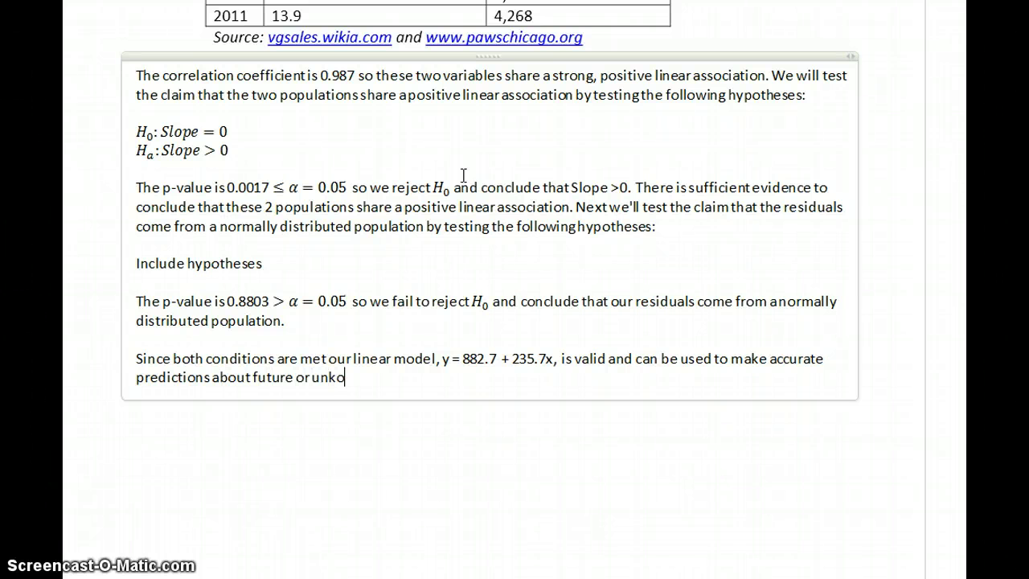